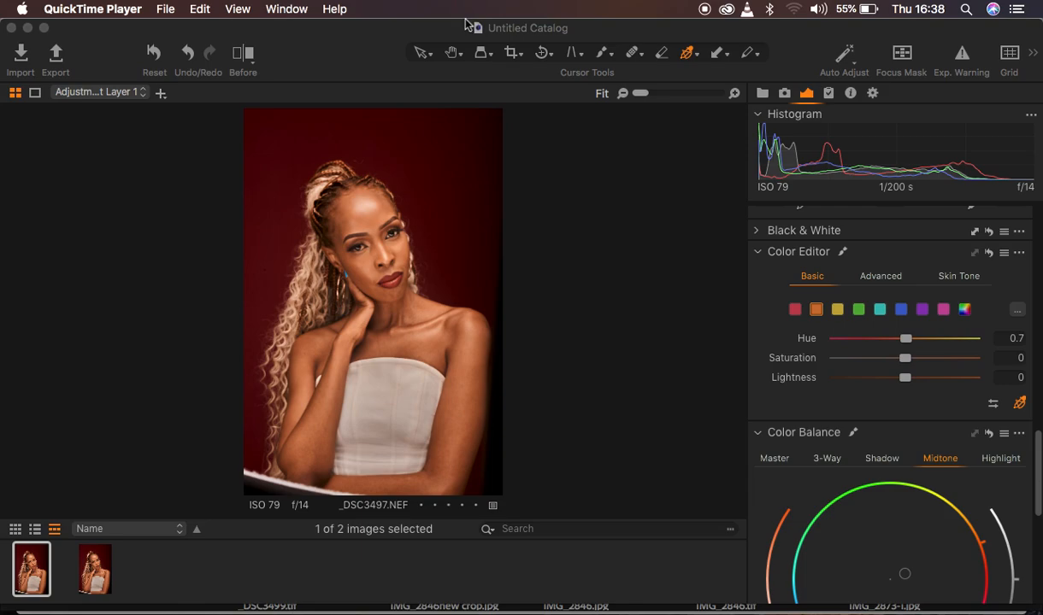
# - Reset all adjustments on the photo and rotate it 90° counterclockwise to upright portrait orientation
pyautogui.click(656, 228)
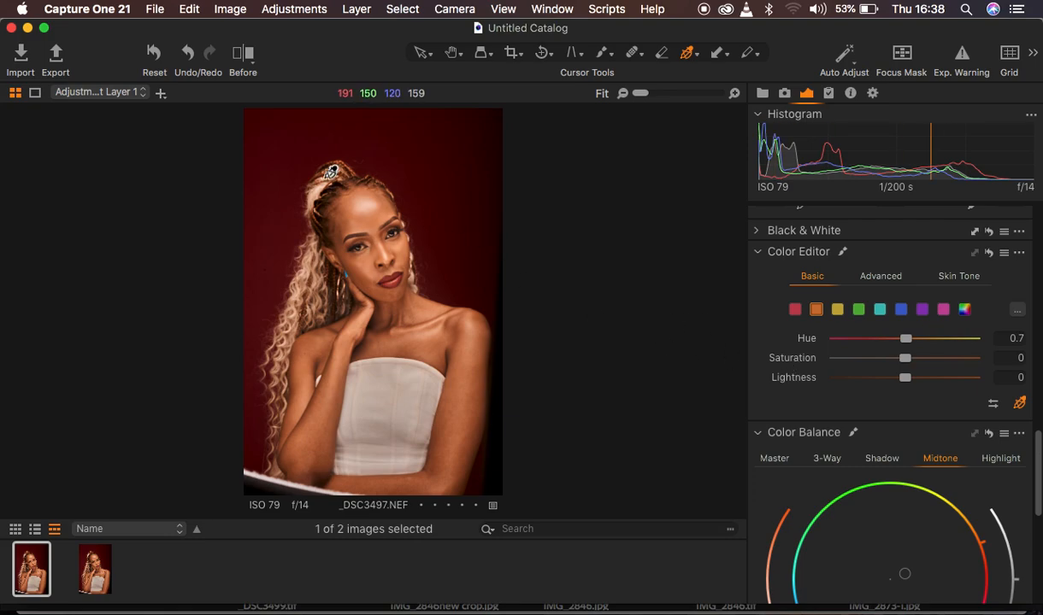
pyautogui.click(155, 63)
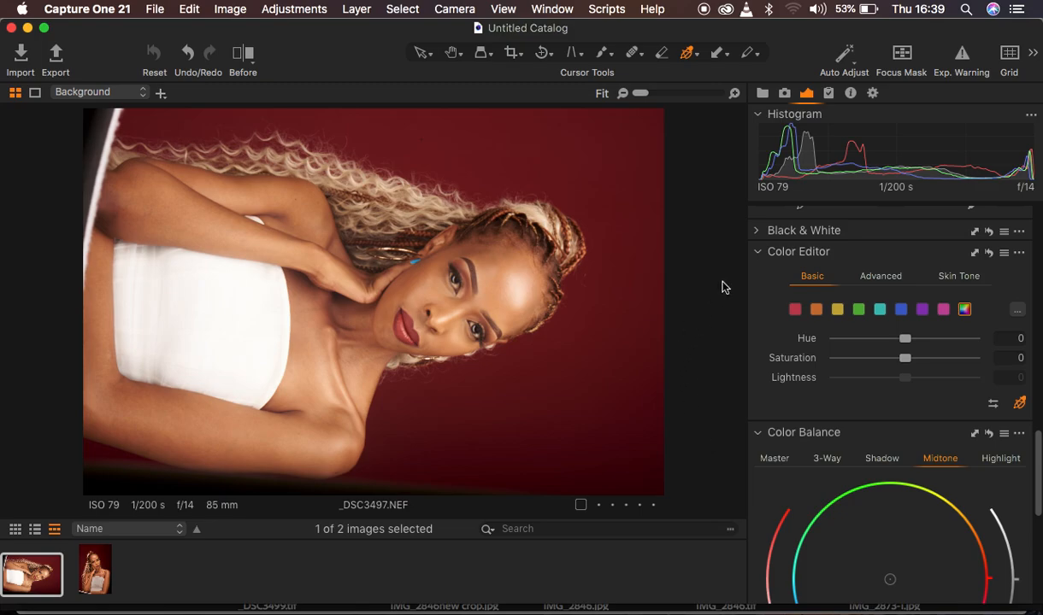
pyautogui.scroll(10, 847, 296)
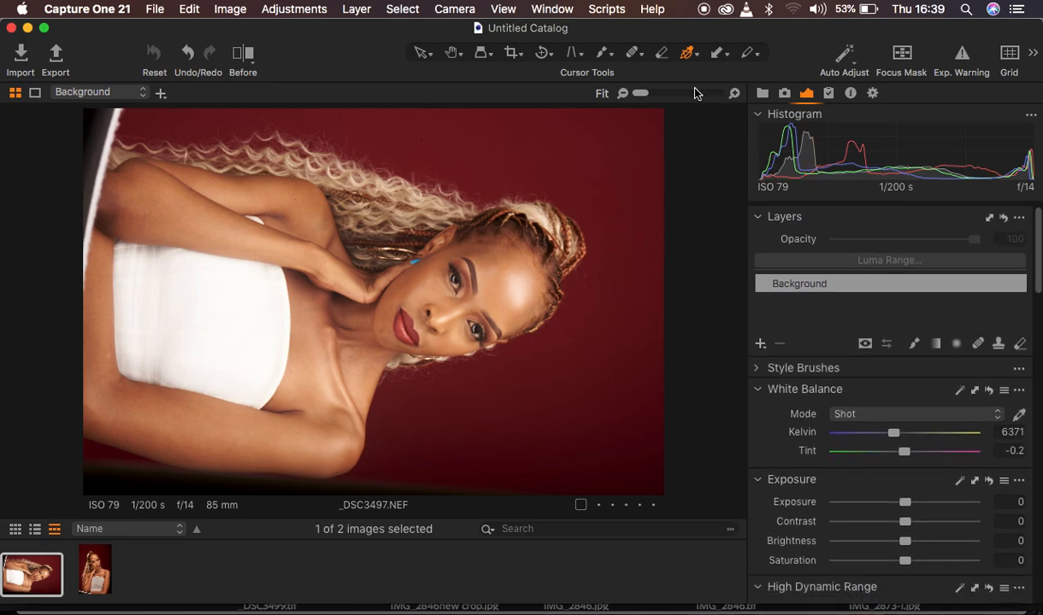
pyautogui.click(418, 53)
pyautogui.click(286, 9)
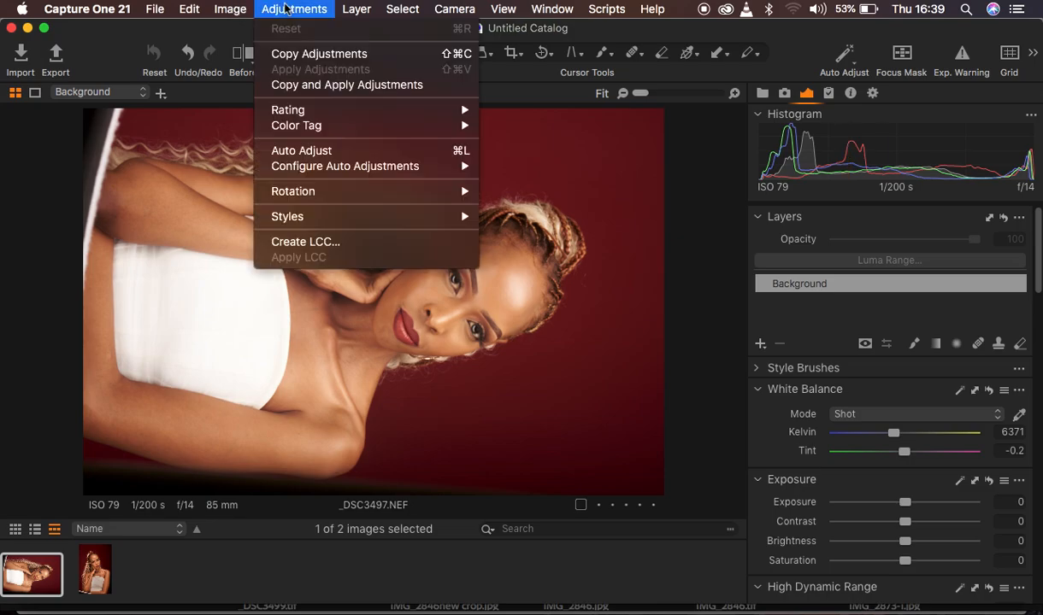
pyautogui.moveTo(358, 193)
pyautogui.click(526, 193)
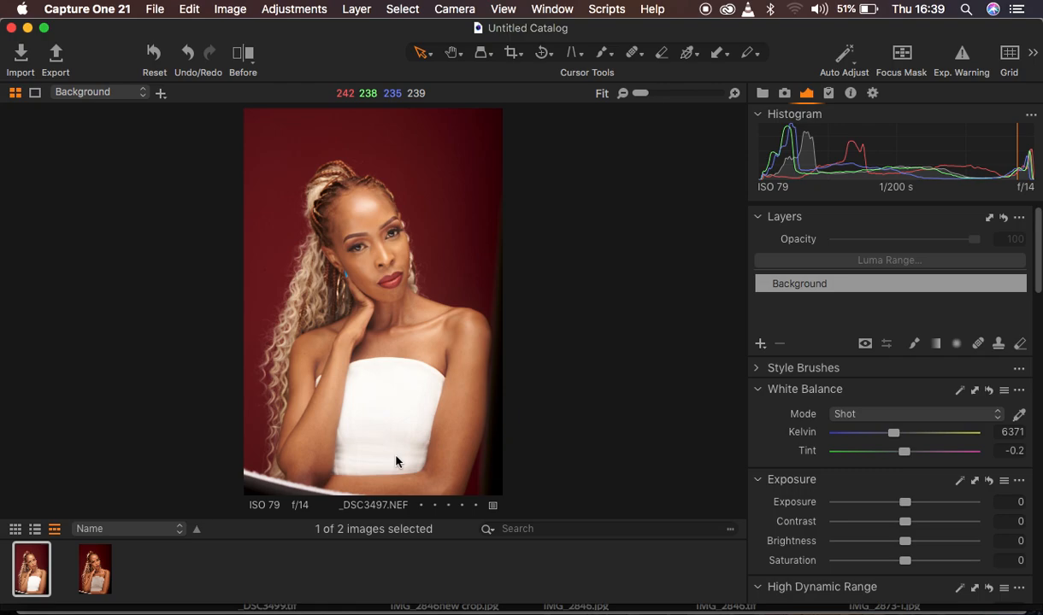
# - In the High Dynamic Range settings, set Highlight to -100, White to -100 and Black to -21
pyautogui.scroll(-3, 911, 498)
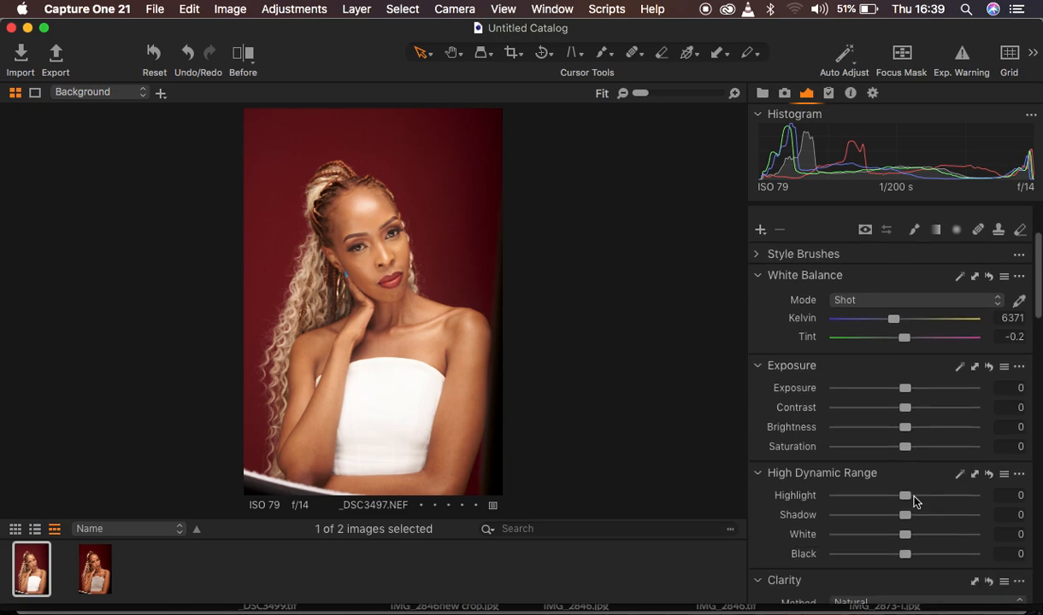
pyautogui.moveTo(874, 498); pyautogui.dragTo(834, 492)
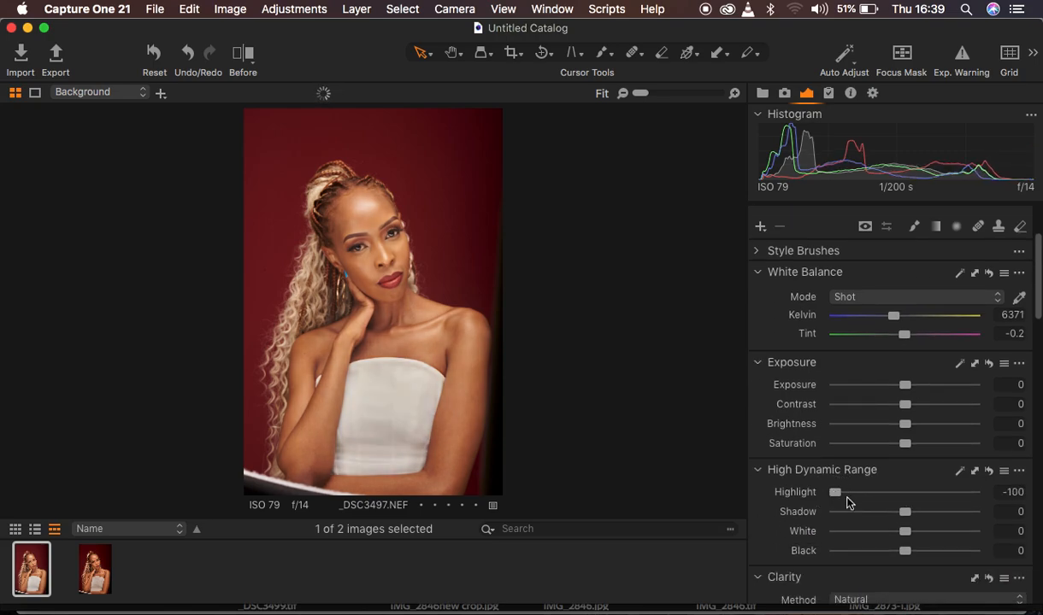
pyautogui.moveTo(904, 531); pyautogui.dragTo(819, 535)
pyautogui.scroll(-3, 911, 484)
pyautogui.moveTo(897, 483); pyautogui.dragTo(891, 483)
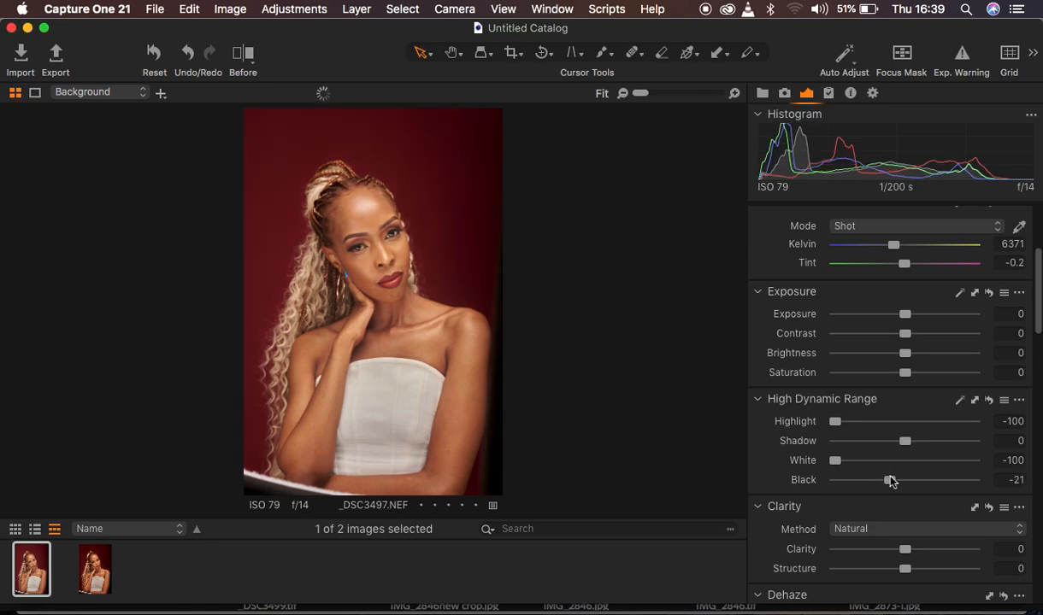
# - Set the background layer's Contrast to 6, Shadow to 10 and Exposure to -0.21
pyautogui.moveTo(905, 333); pyautogui.dragTo(916, 337)
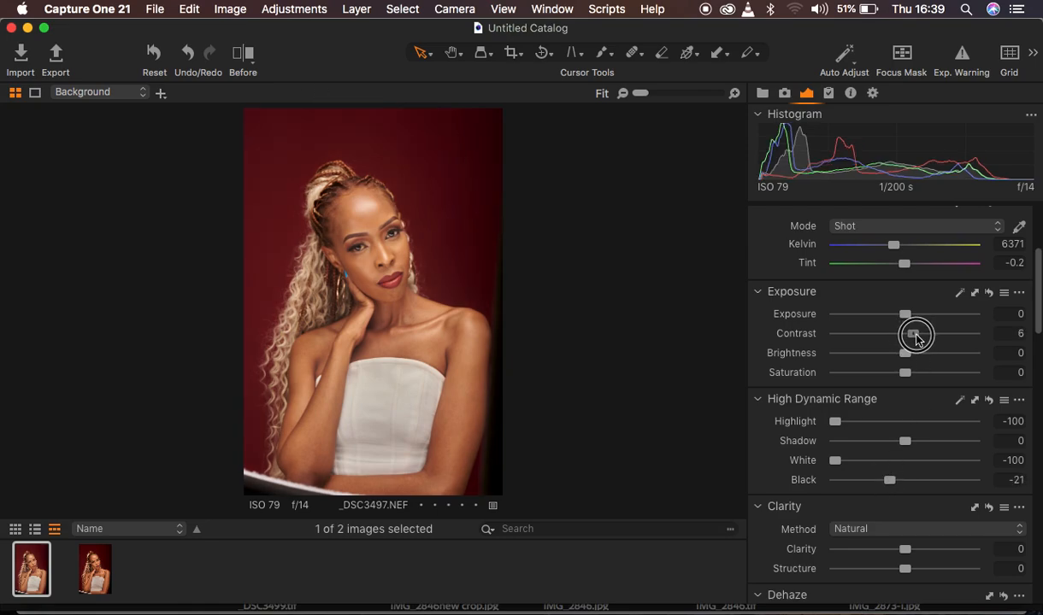
pyautogui.moveTo(905, 444); pyautogui.dragTo(911, 441)
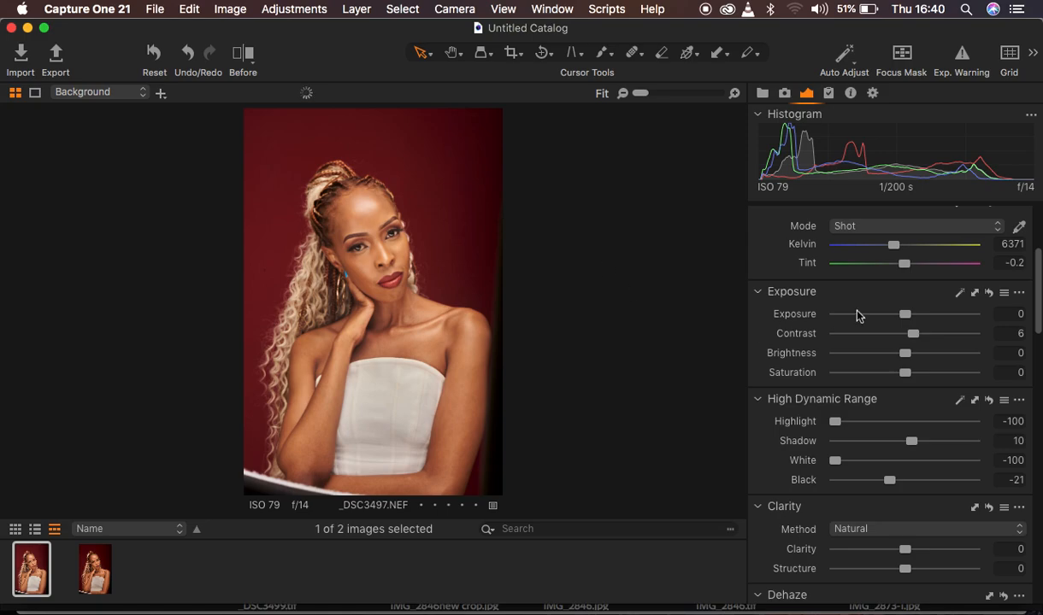
pyautogui.moveTo(910, 318); pyautogui.dragTo(901, 318)
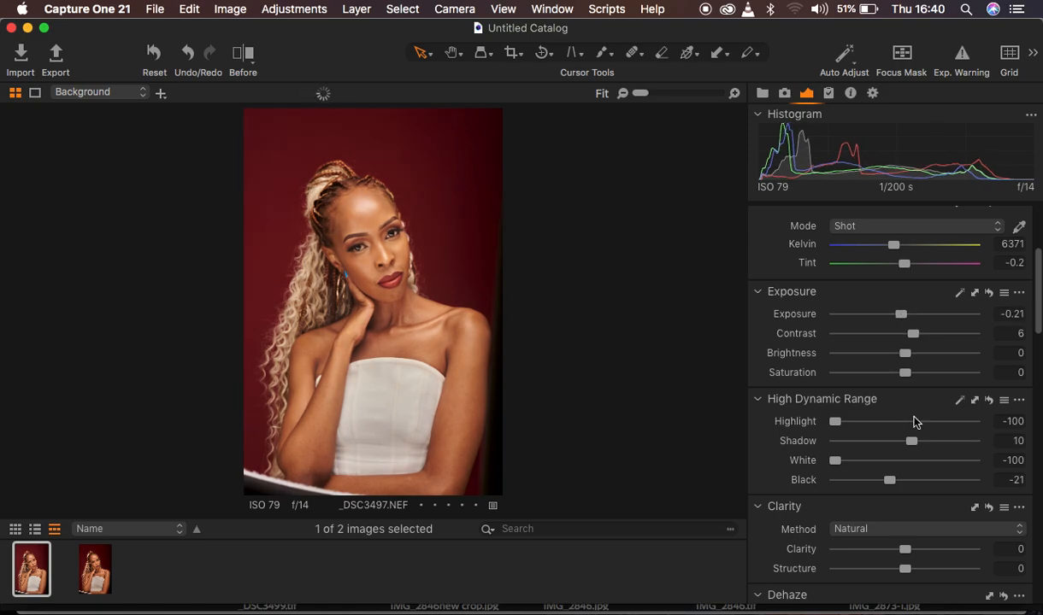
pyautogui.scroll(-8, 920, 459)
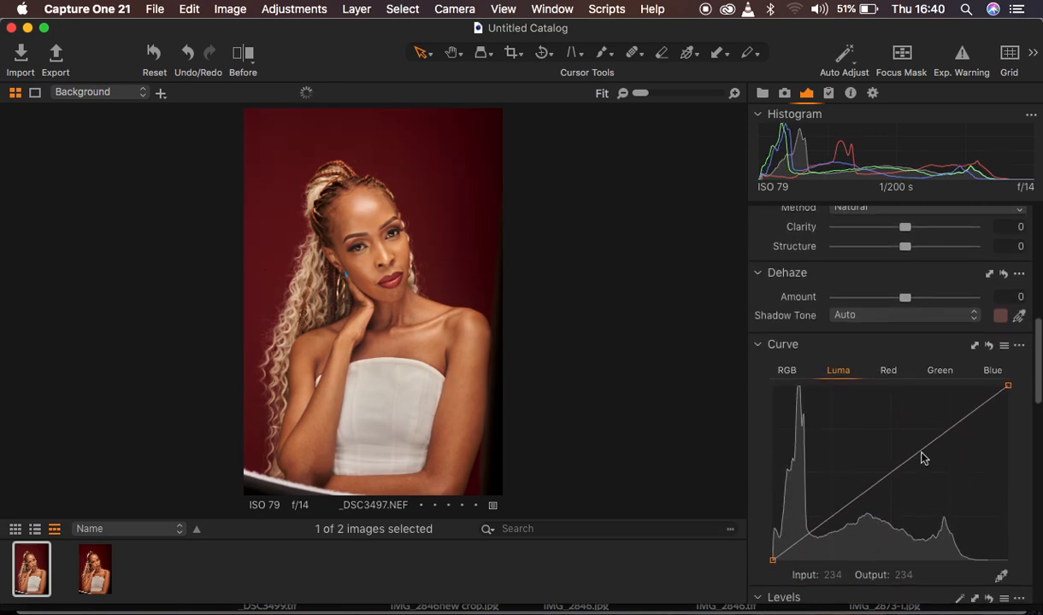
pyautogui.scroll(8, 921, 459)
pyautogui.scroll(-4, 920, 459)
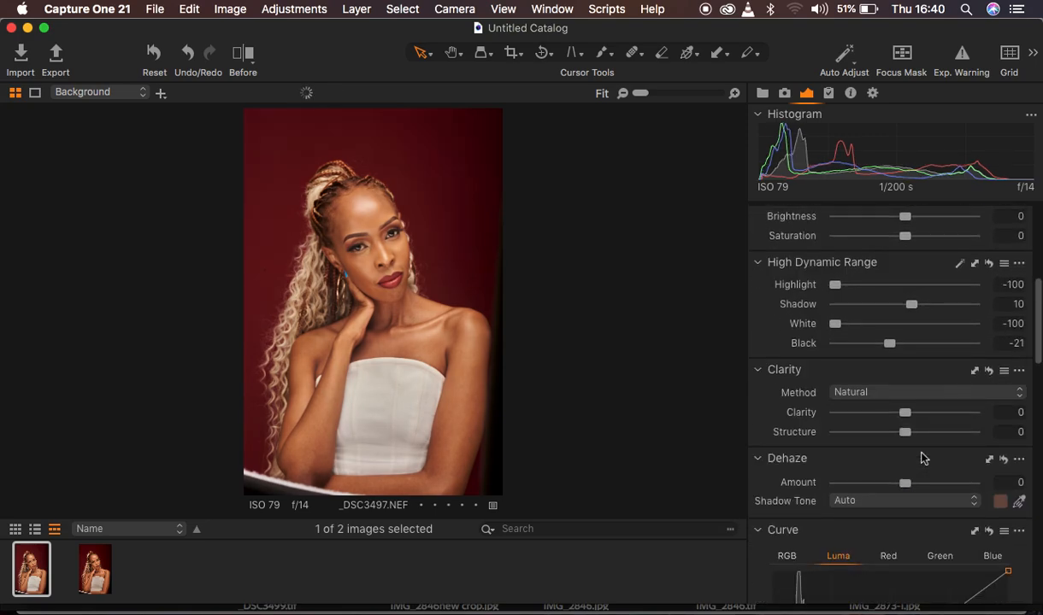
pyautogui.rightClick(768, 311)
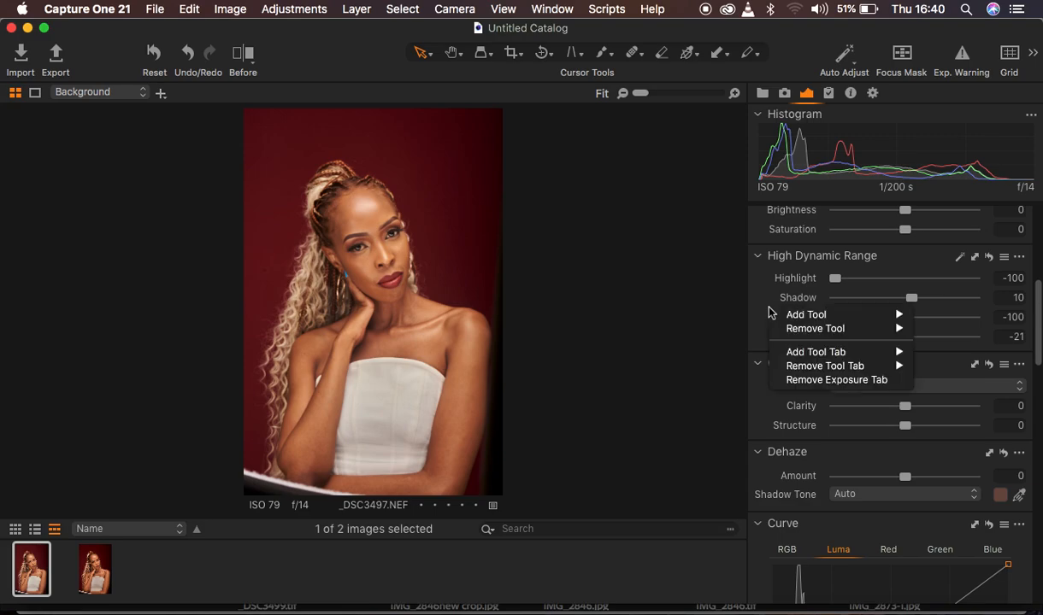
pyautogui.click(754, 425)
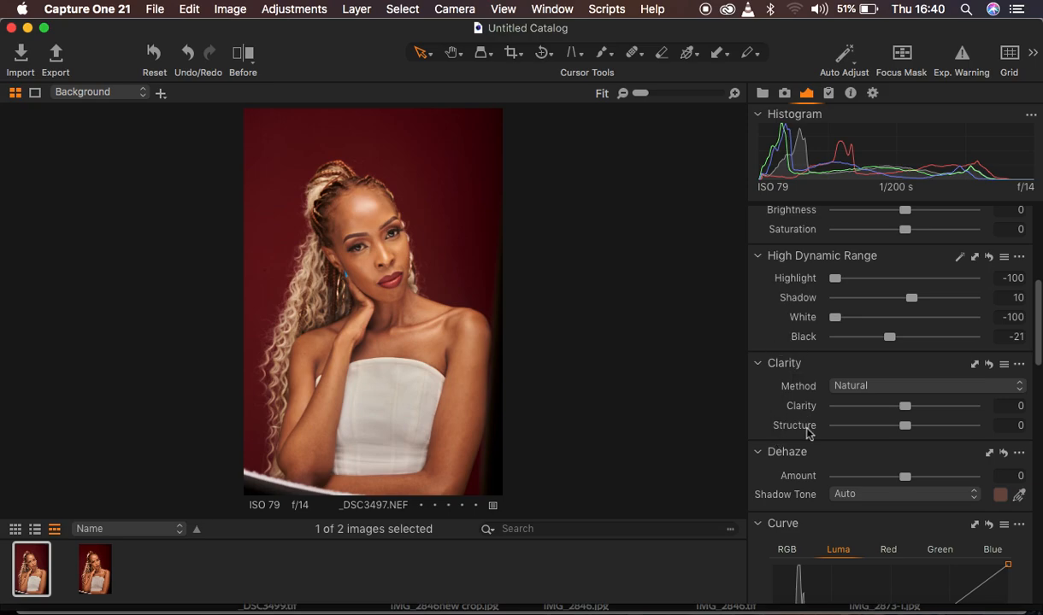
pyautogui.click(543, 10)
pyautogui.moveTo(570, 28)
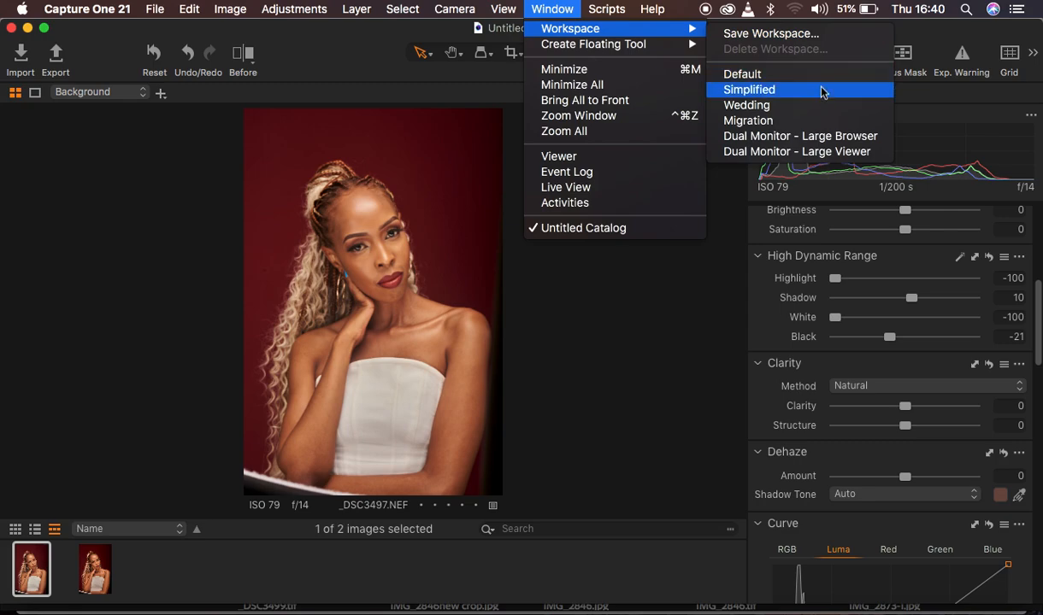
pyautogui.click(767, 324)
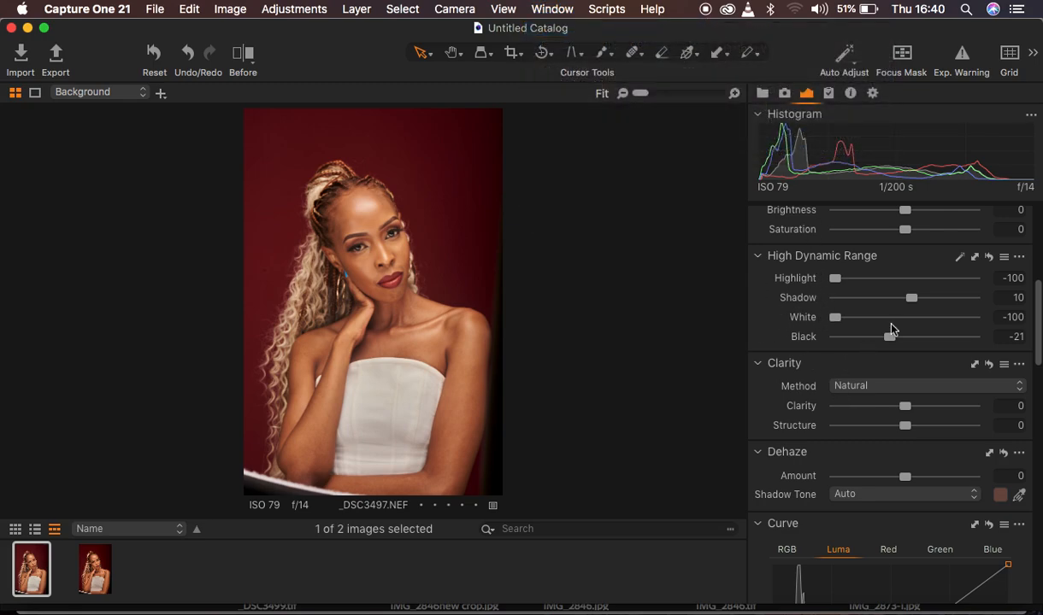
# - Raise the RGB Levels input black point to 5 to deepen the shadows
pyautogui.scroll(3, 890, 329)
pyautogui.scroll(-5, 908, 493)
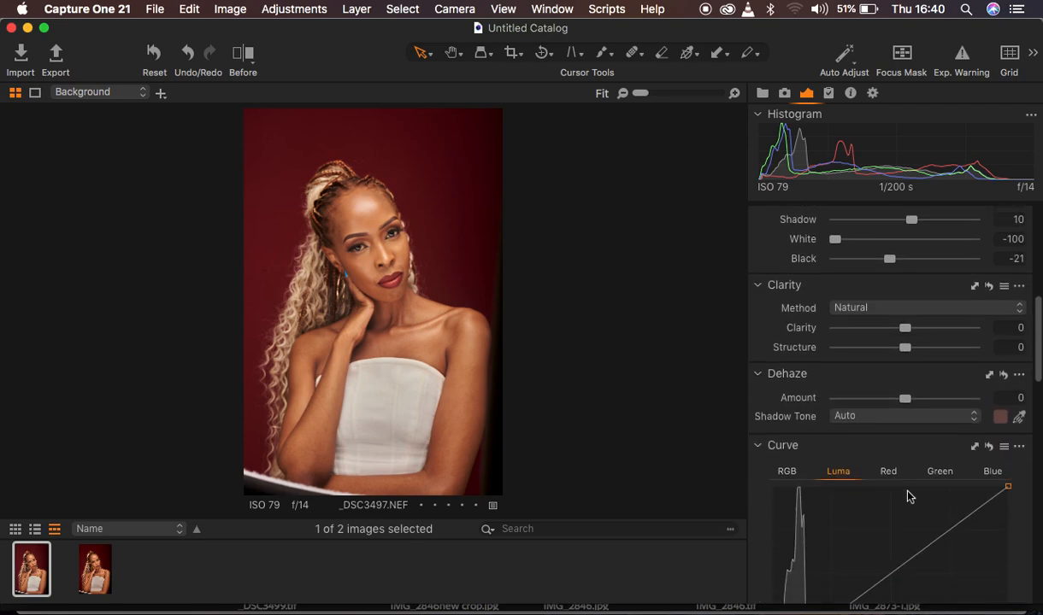
pyautogui.scroll(-10, 907, 497)
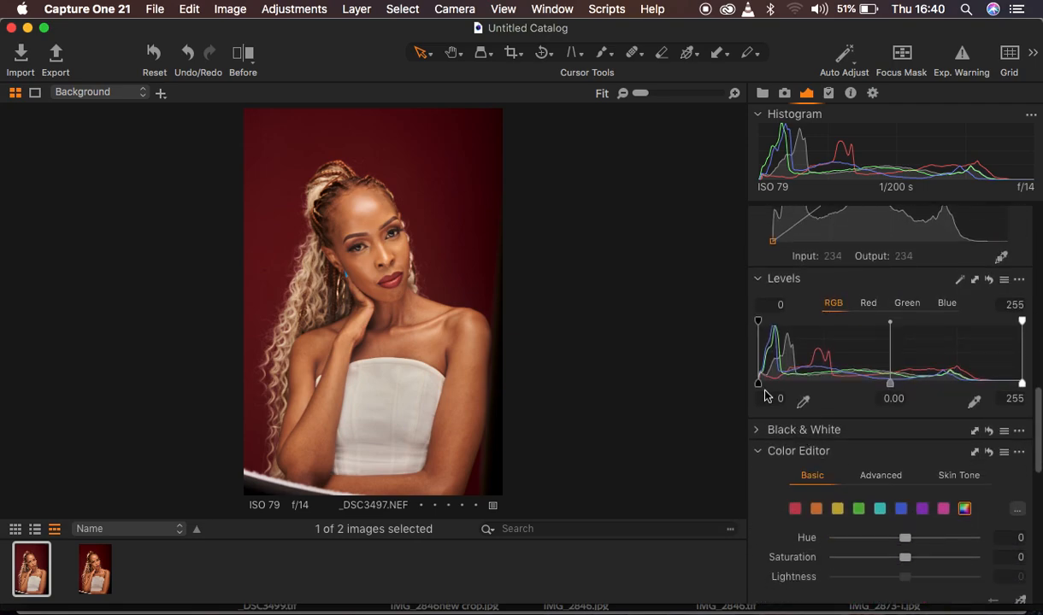
pyautogui.click(760, 385)
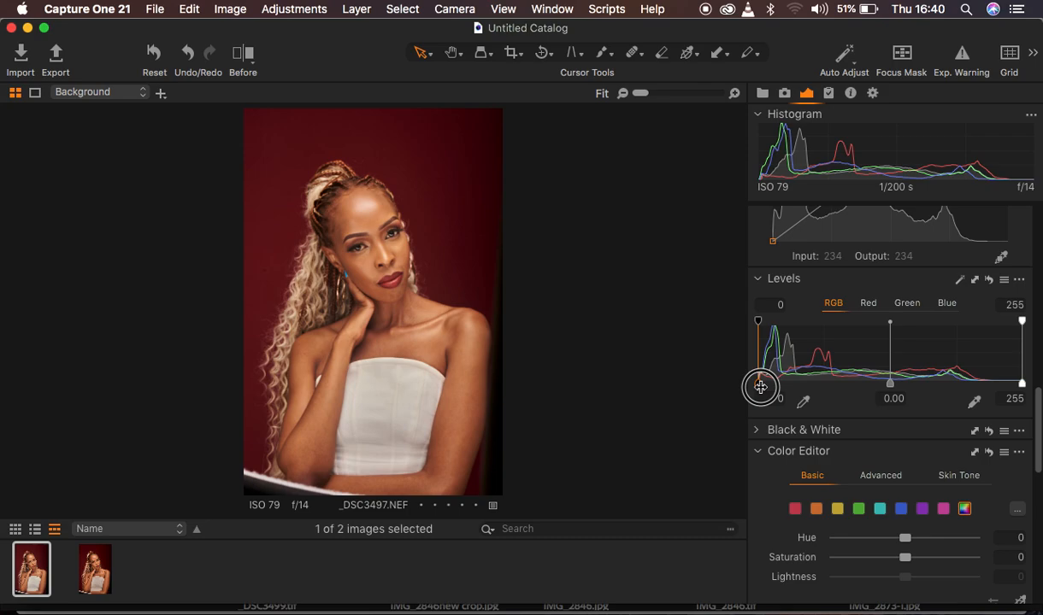
pyautogui.moveTo(760, 387); pyautogui.dragTo(768, 388)
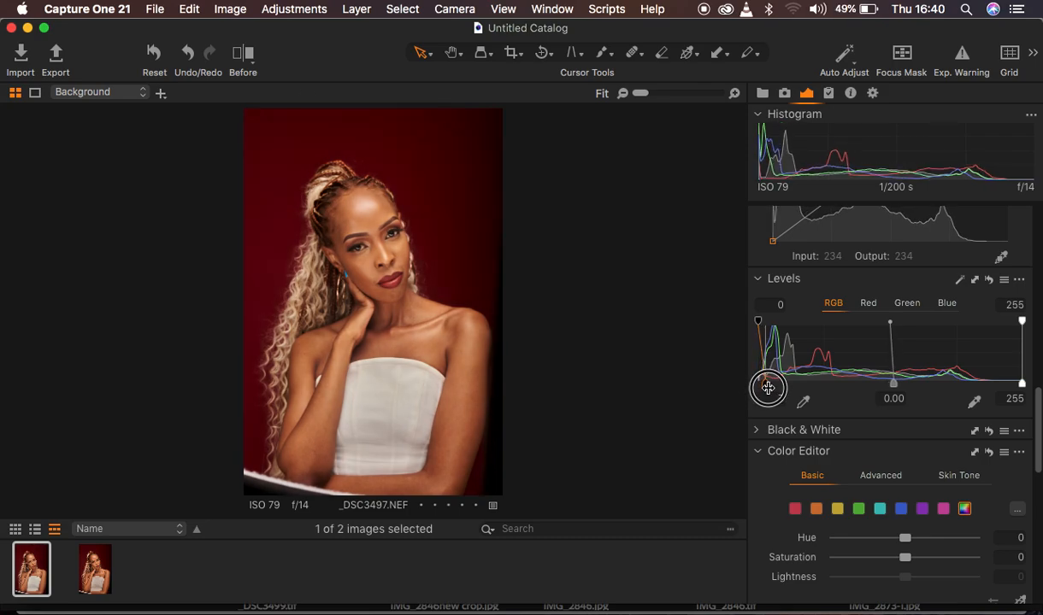
pyautogui.moveTo(766, 388); pyautogui.dragTo(765, 389)
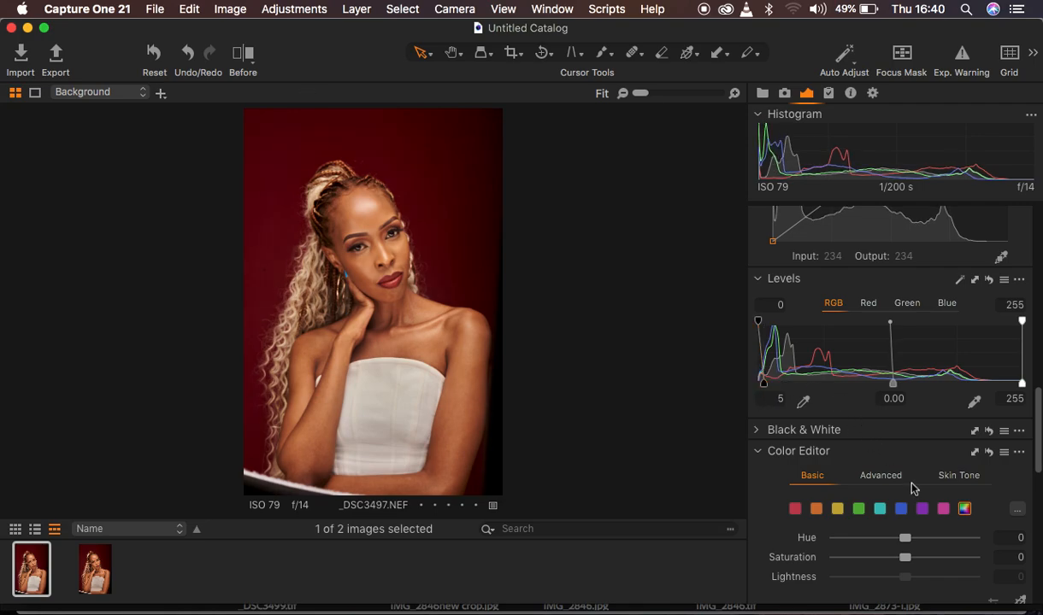
# - Add a new filled adjustment layer above the background
pyautogui.scroll(10, 912, 488)
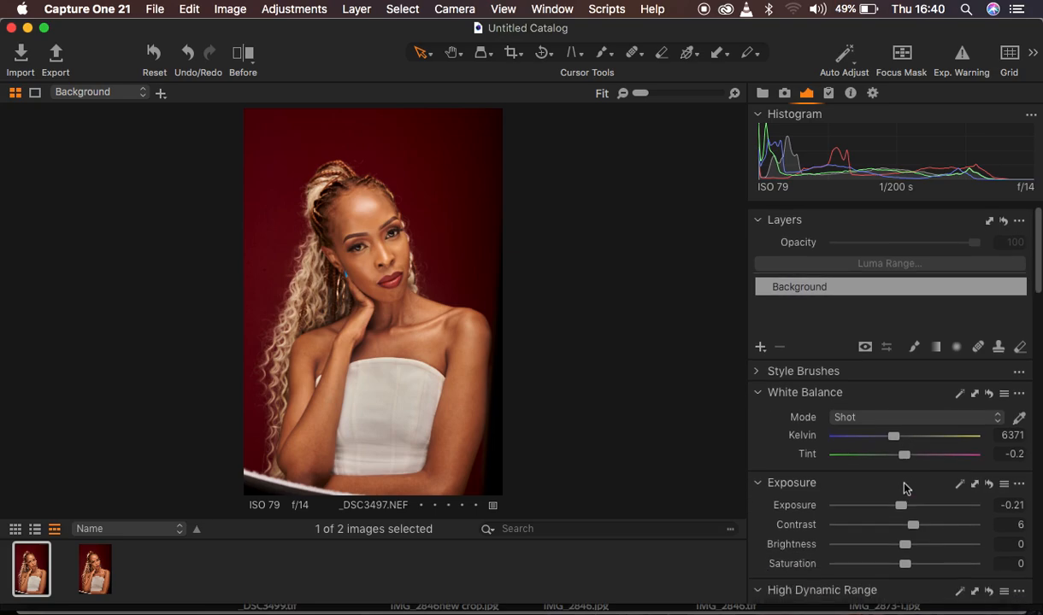
pyautogui.click(760, 344)
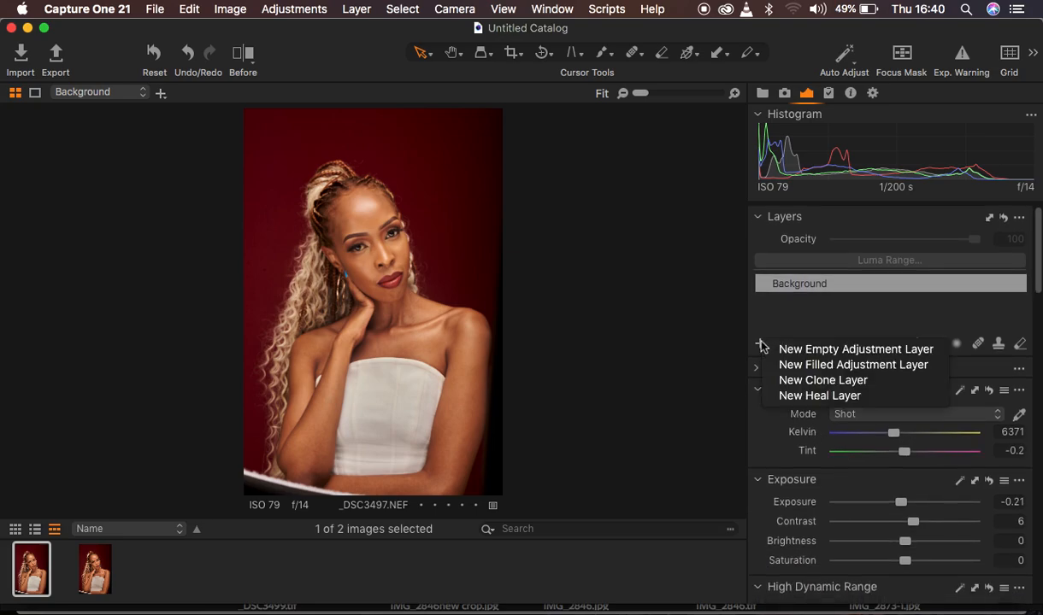
pyautogui.click(812, 365)
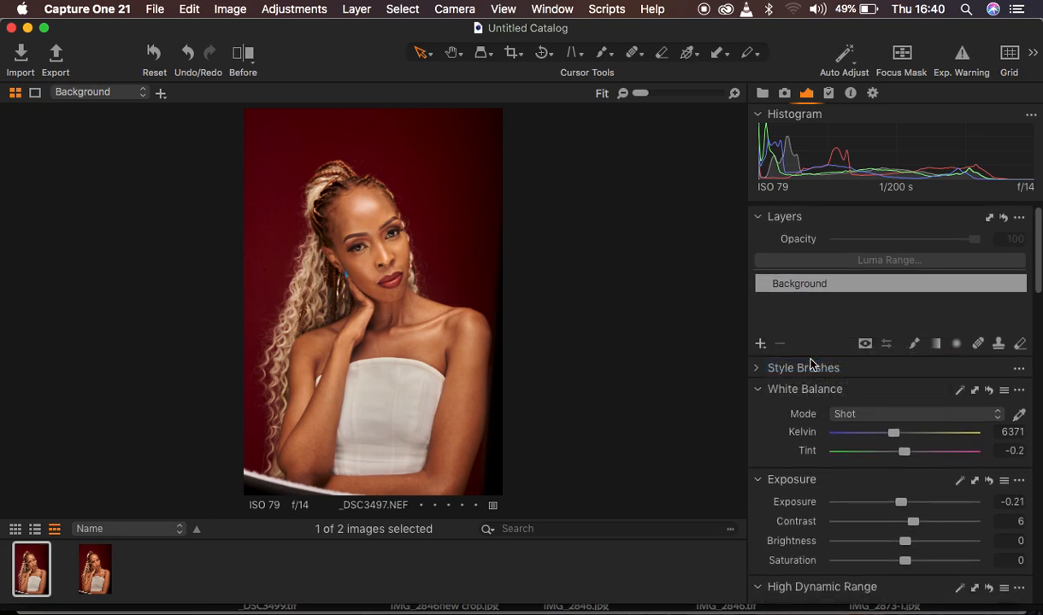
pyautogui.click(760, 343)
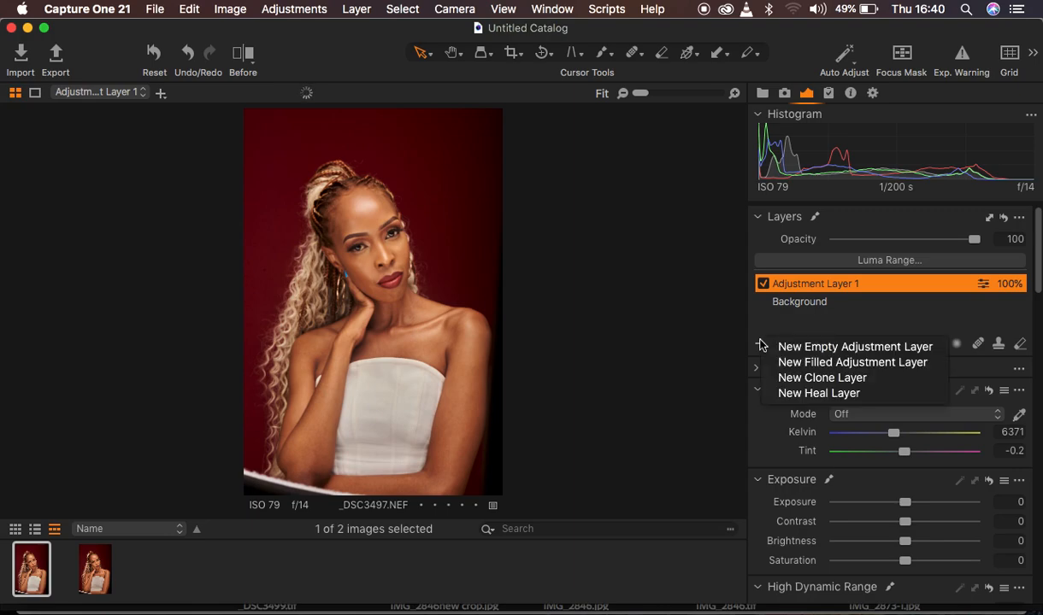
pyautogui.click(906, 306)
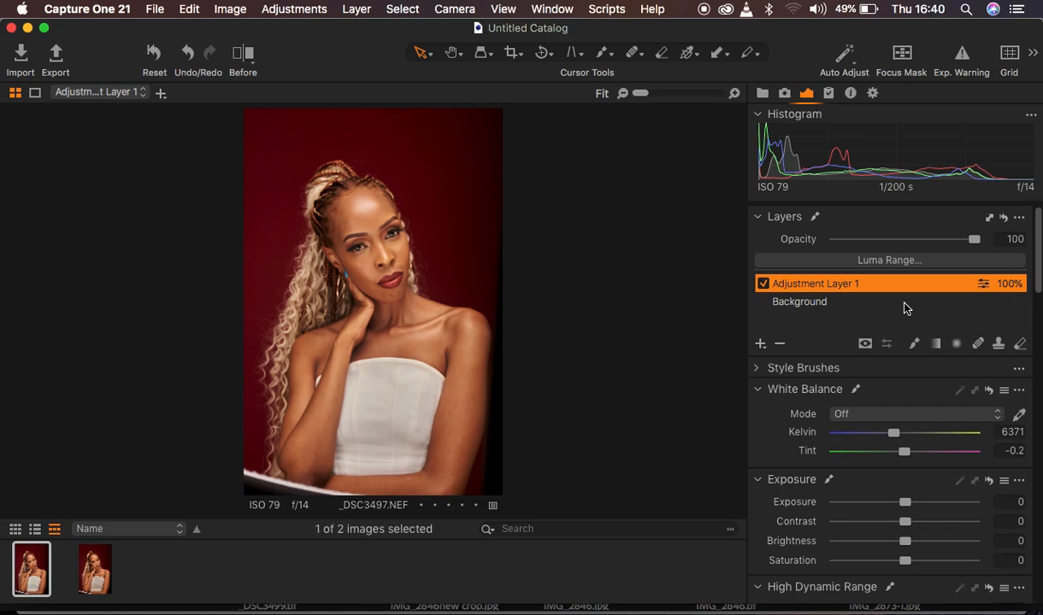
# - Switch the Color Editor to Skin Tone mode and activate the skin color picker
pyautogui.scroll(-10, 890, 491)
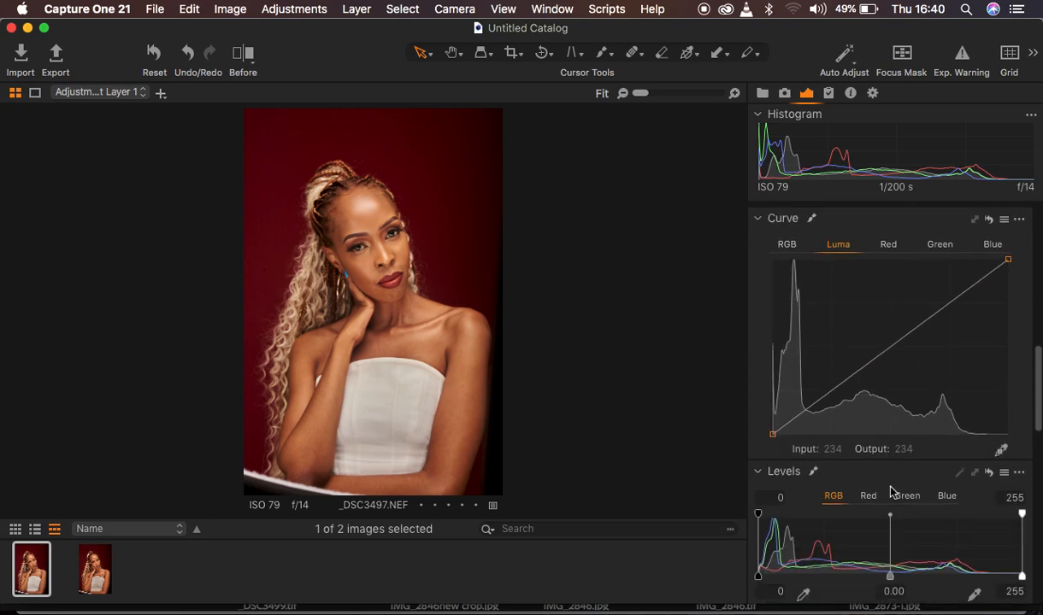
pyautogui.scroll(-5, 891, 491)
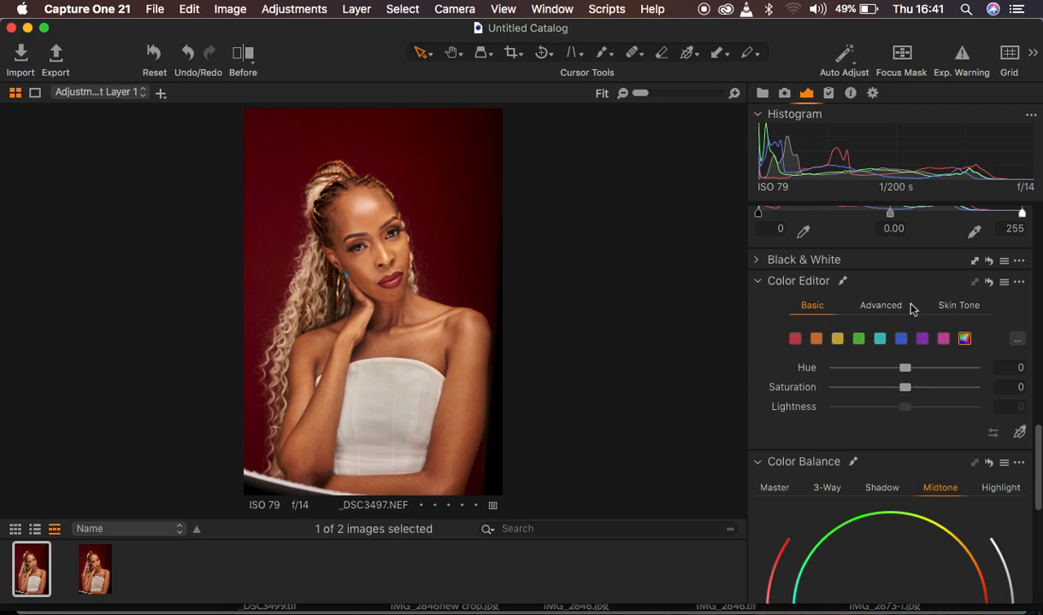
pyautogui.click(949, 308)
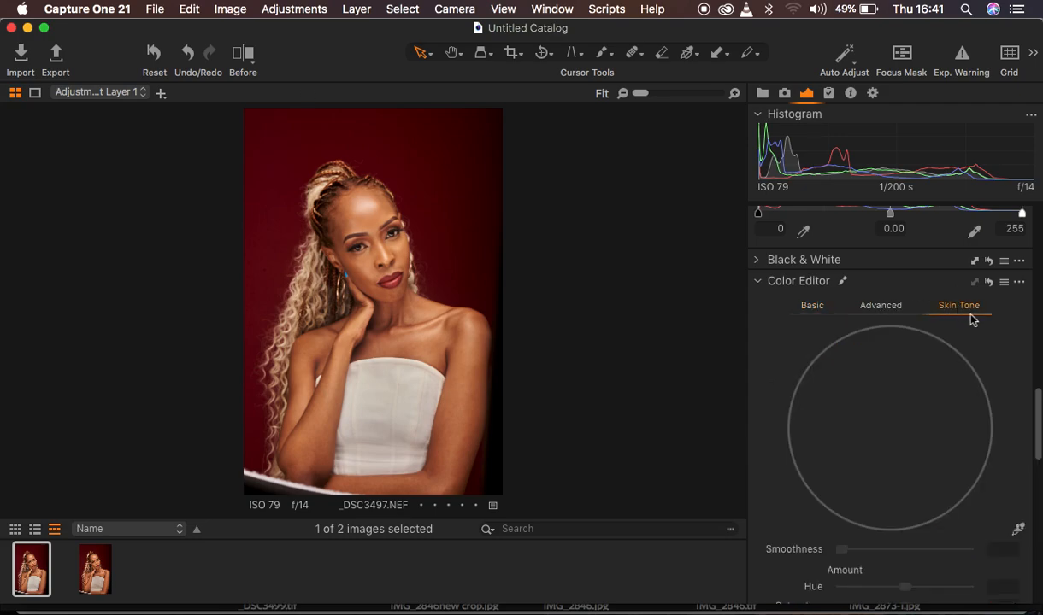
pyautogui.scroll(-2, 1002, 470)
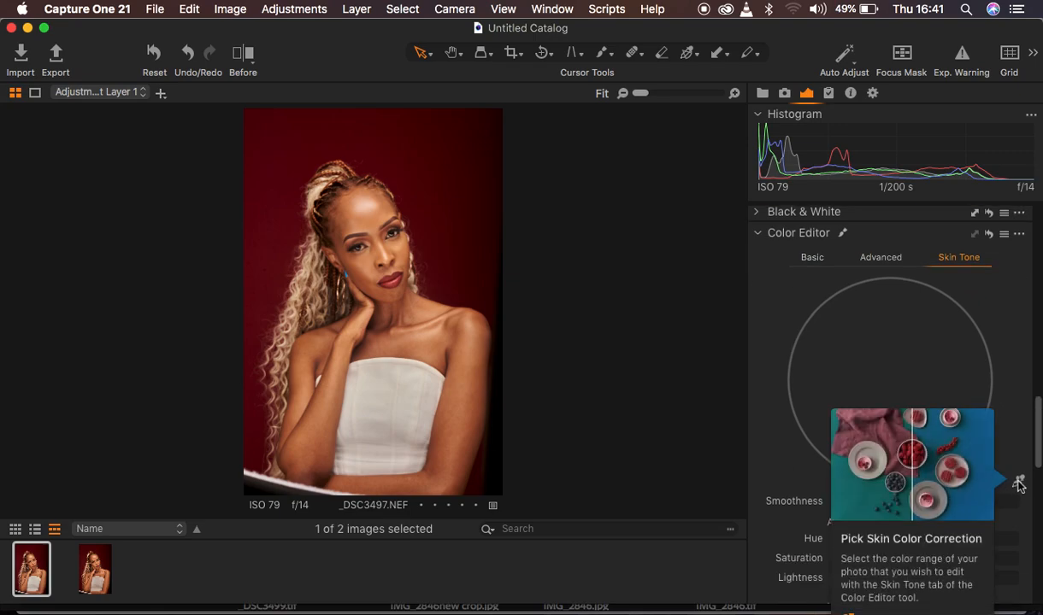
pyautogui.click(1017, 483)
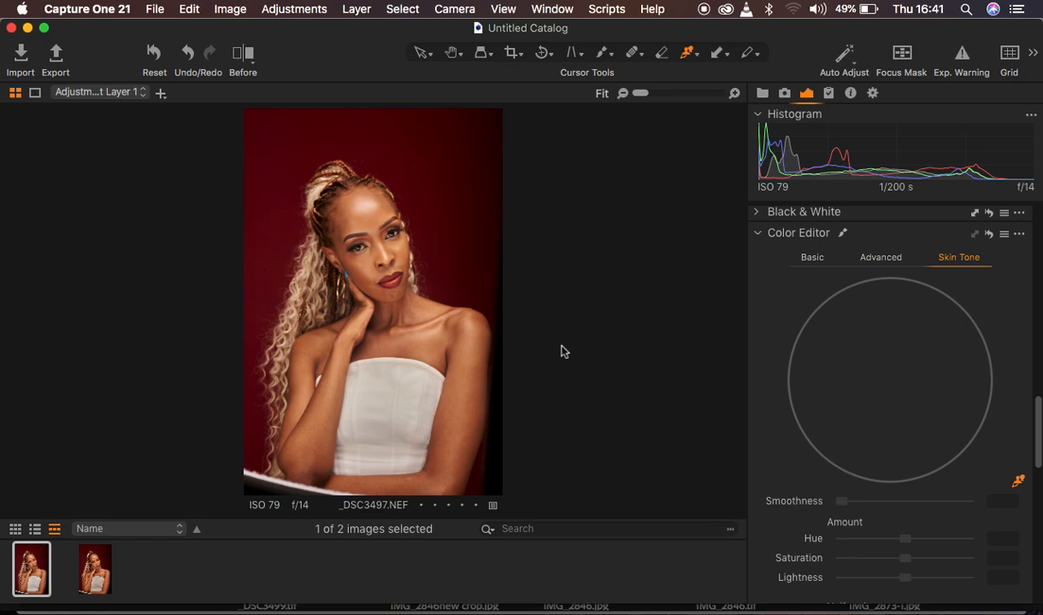
# - Sample the skin color from the woman's cheek beside her hand as the skin tone to adjust
pyautogui.scroll(5, 567, 339)
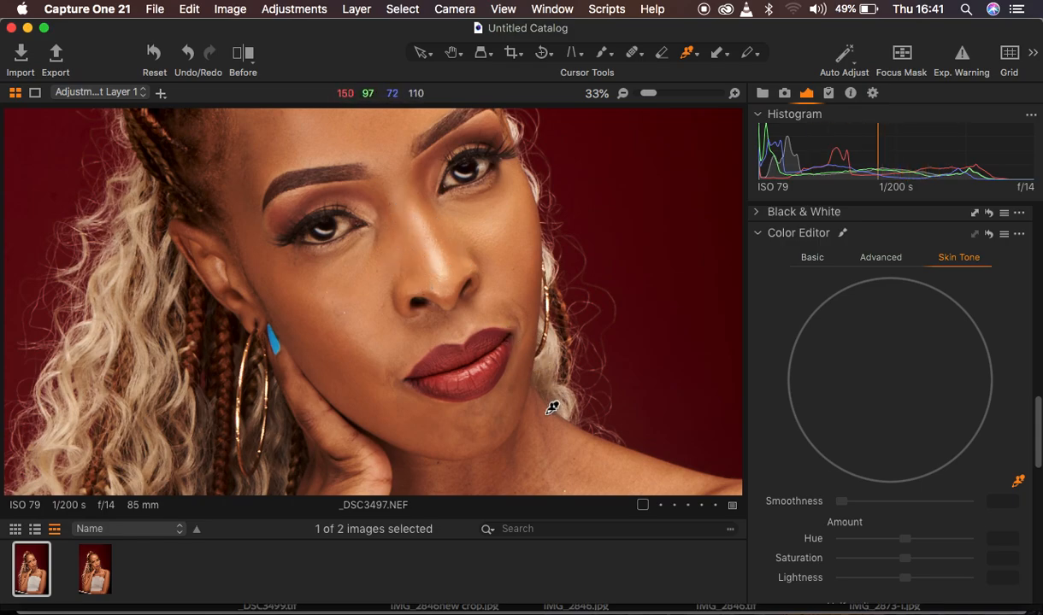
pyautogui.moveTo(516, 402); pyautogui.dragTo(495, 233)
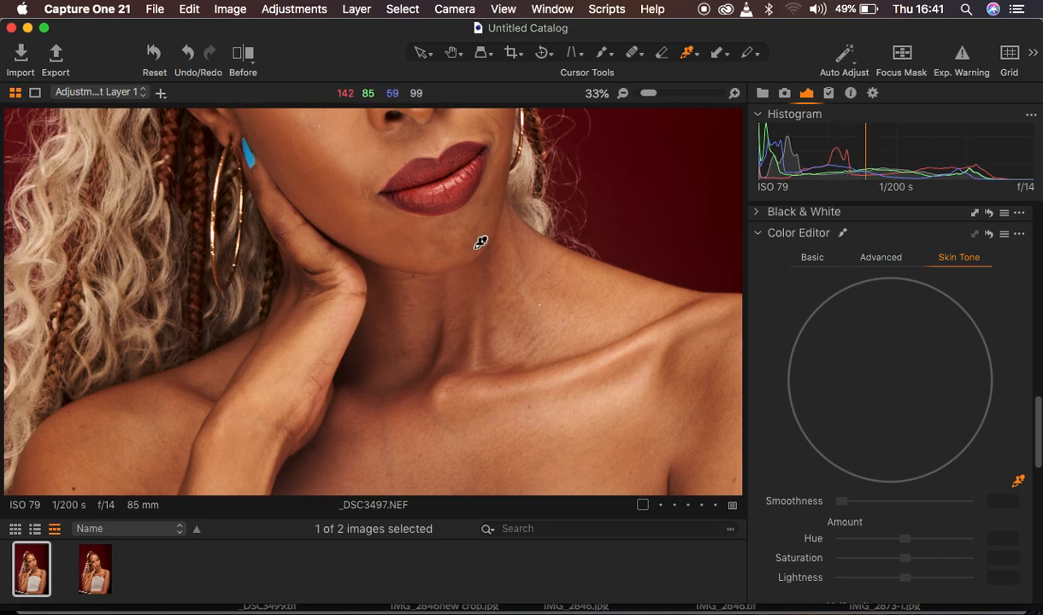
pyautogui.click(418, 157)
pyautogui.scroll(5, 424, 152)
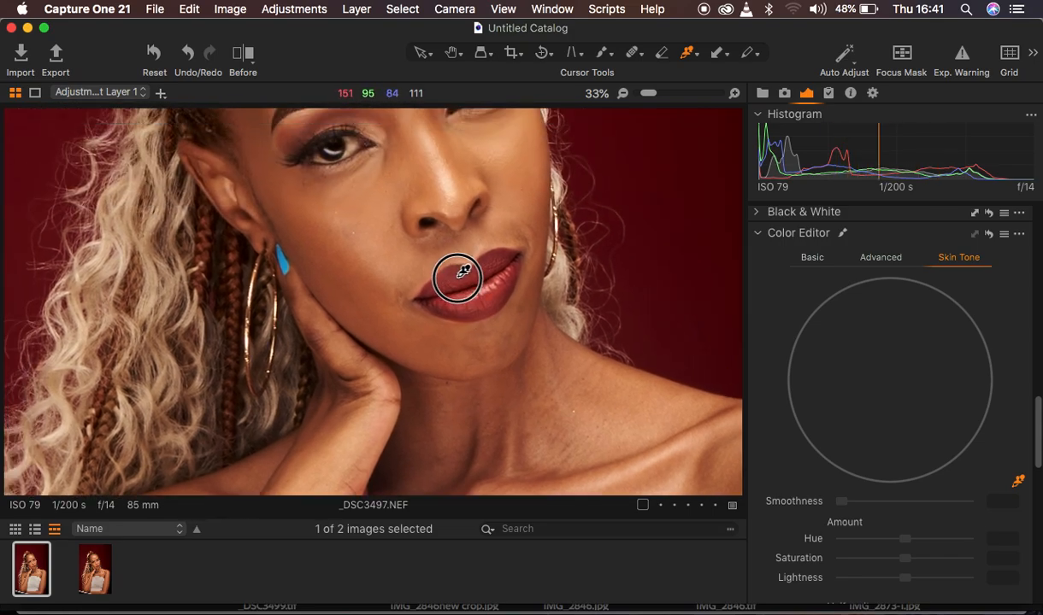
pyautogui.click(348, 296)
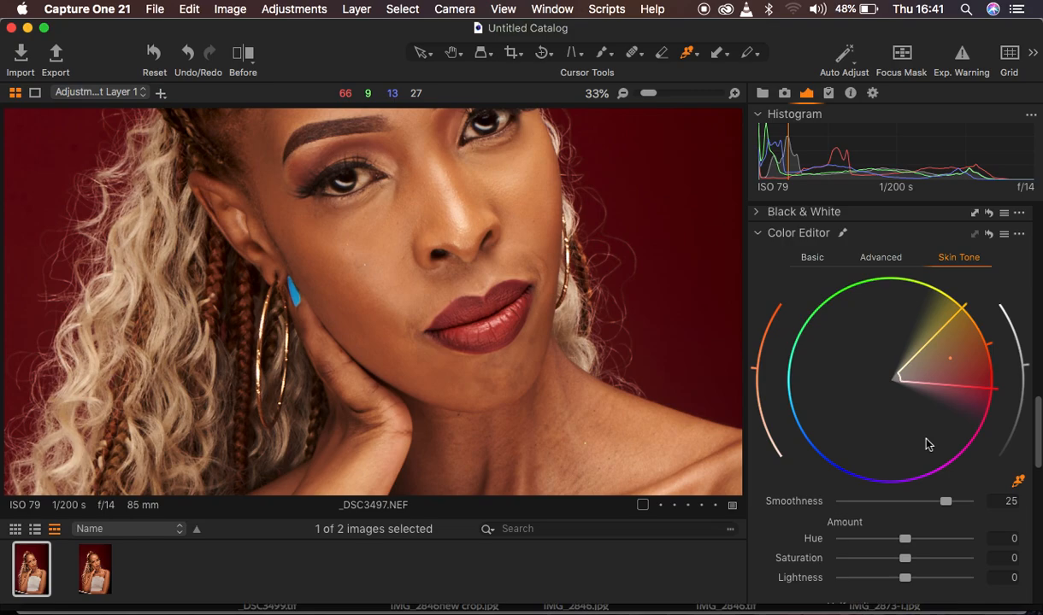
# - Preview the selected color range, narrow its red side to exclude the backdrop and lips, and turn the preview off
pyautogui.press('super+minus')
pyautogui.press('super+minus')
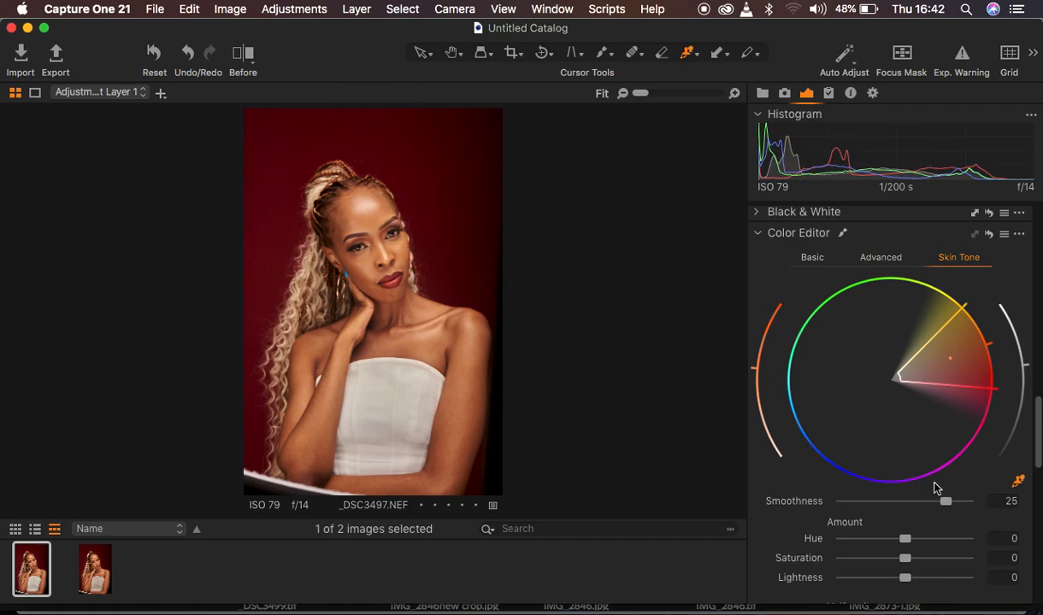
pyautogui.scroll(-5, 934, 488)
pyautogui.click(759, 547)
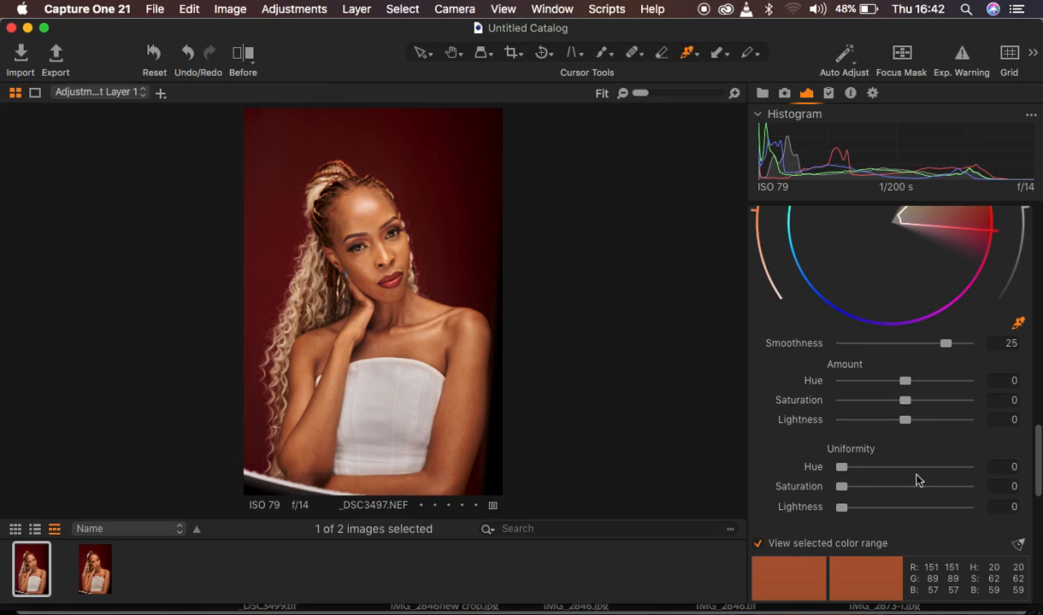
pyautogui.scroll(4, 978, 373)
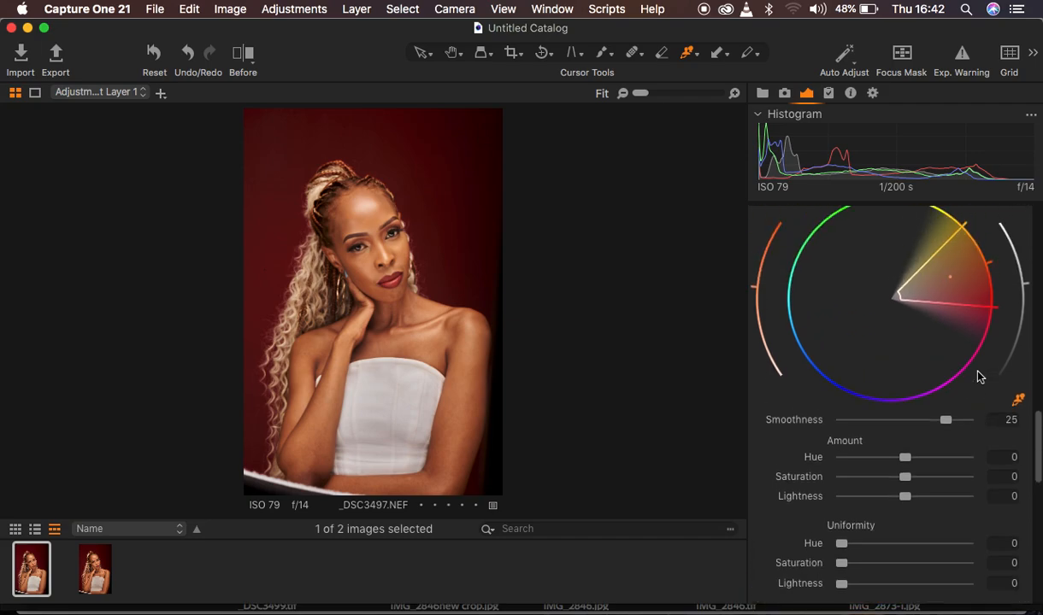
pyautogui.moveTo(994, 369); pyautogui.dragTo(989, 327)
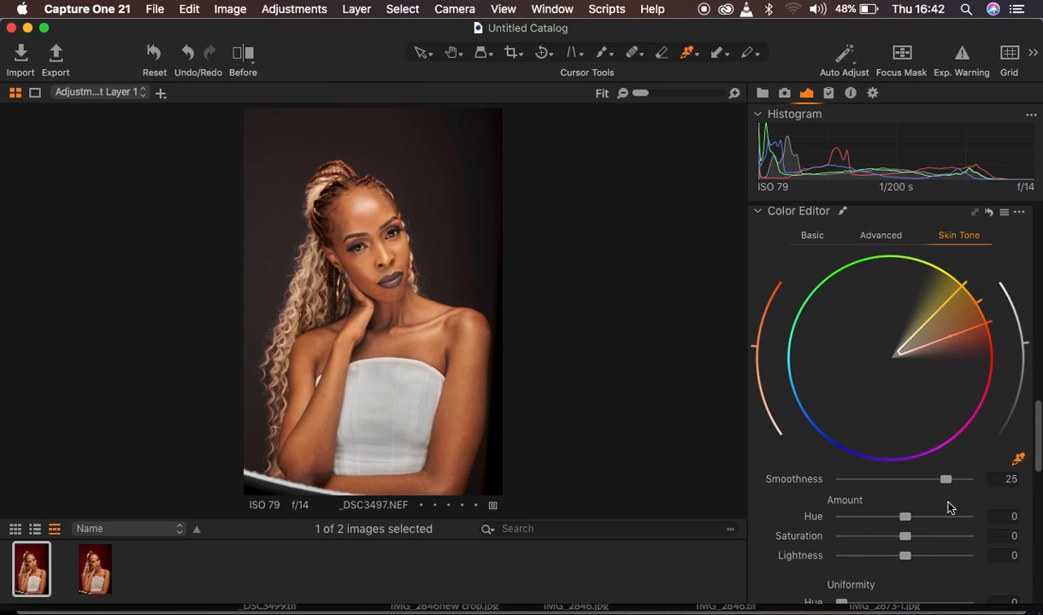
pyautogui.scroll(-5, 940, 504)
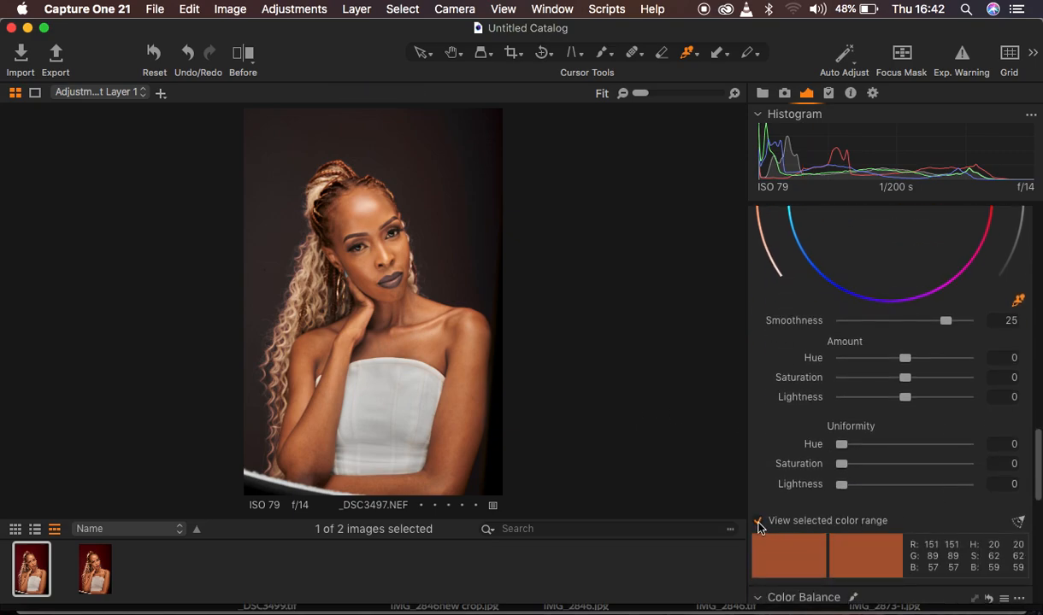
pyautogui.click(758, 521)
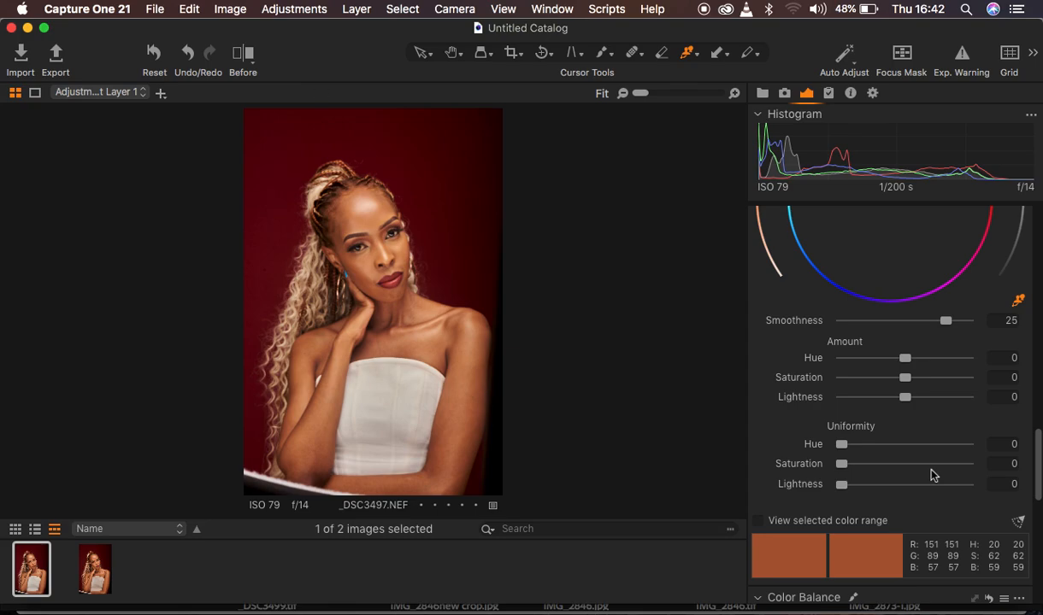
# - Set the skin tone Uniformity to Hue 69.3 and Saturation 27.9
pyautogui.press('super+equal')
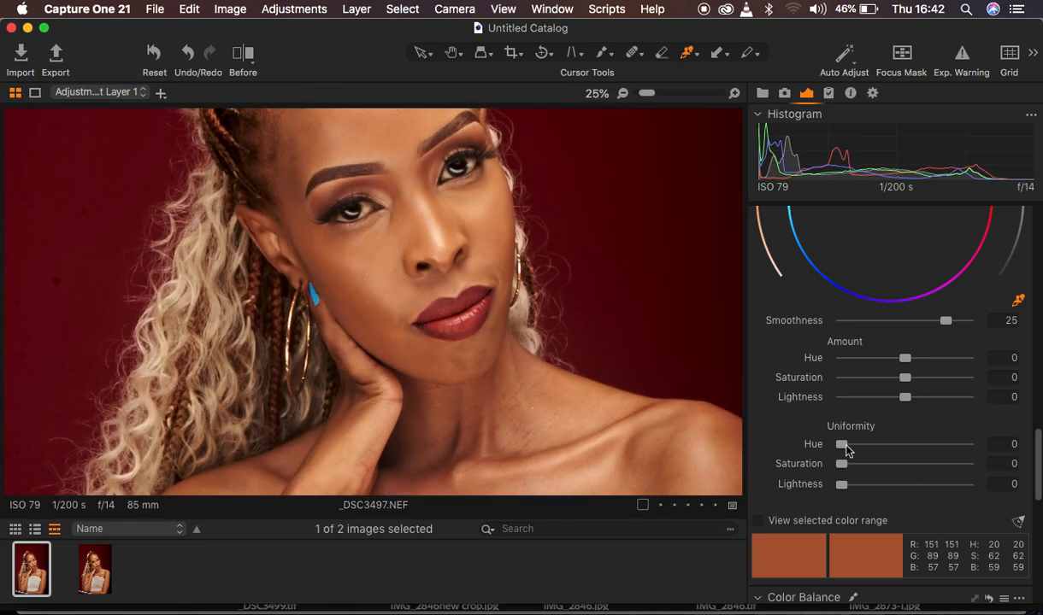
pyautogui.moveTo(531, 412); pyautogui.dragTo(526, 281)
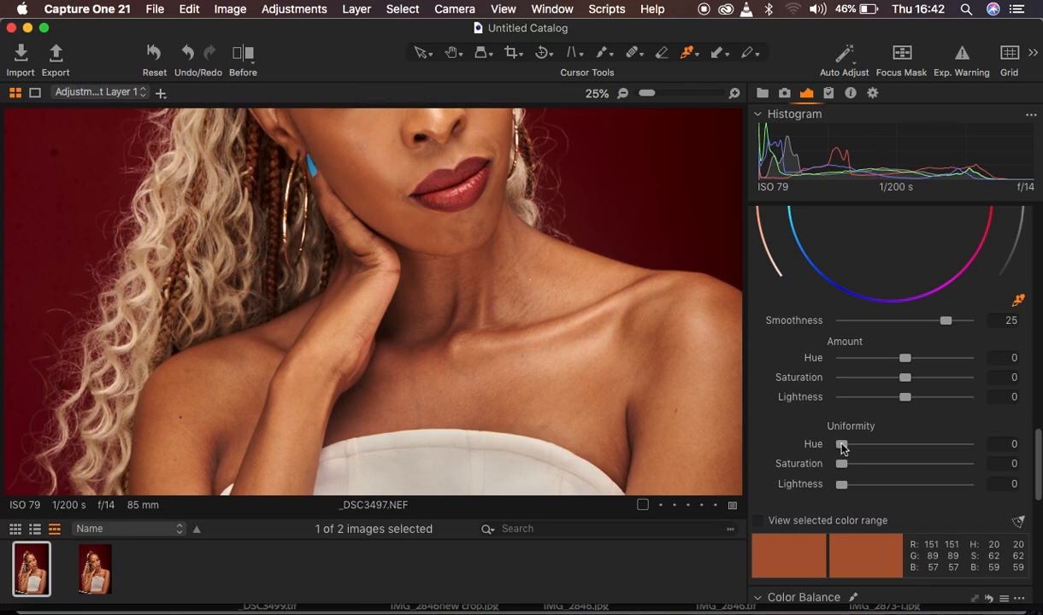
pyautogui.moveTo(842, 447); pyautogui.dragTo(930, 457)
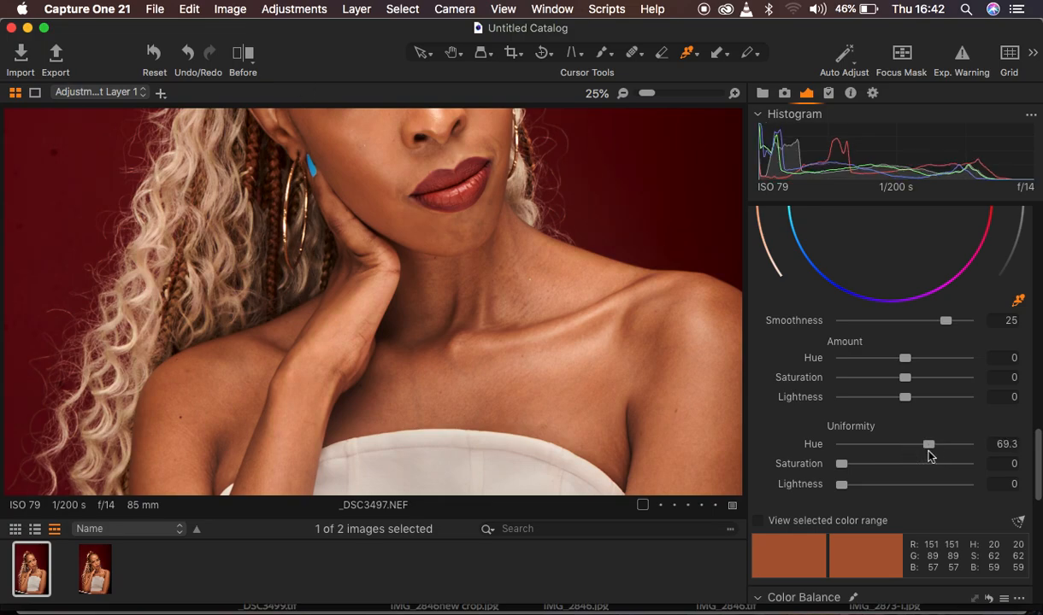
pyautogui.moveTo(842, 466); pyautogui.dragTo(878, 469)
# - Compare the evened skin with the original in a split before/after view
pyautogui.press('super+minus')
pyautogui.press('super+minus')
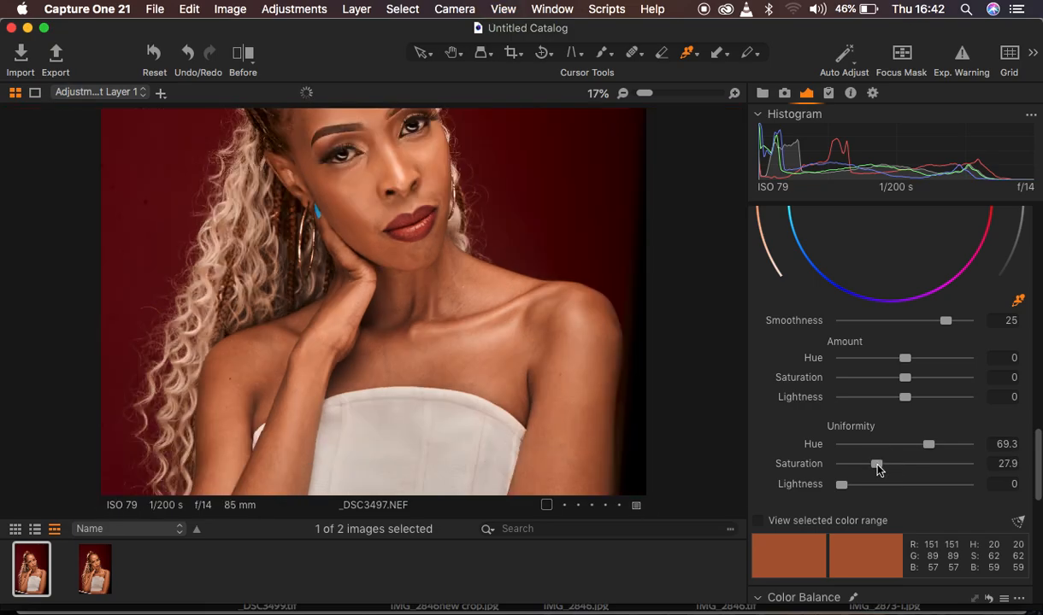
pyautogui.press('super+plus')
pyautogui.press('super+plus')
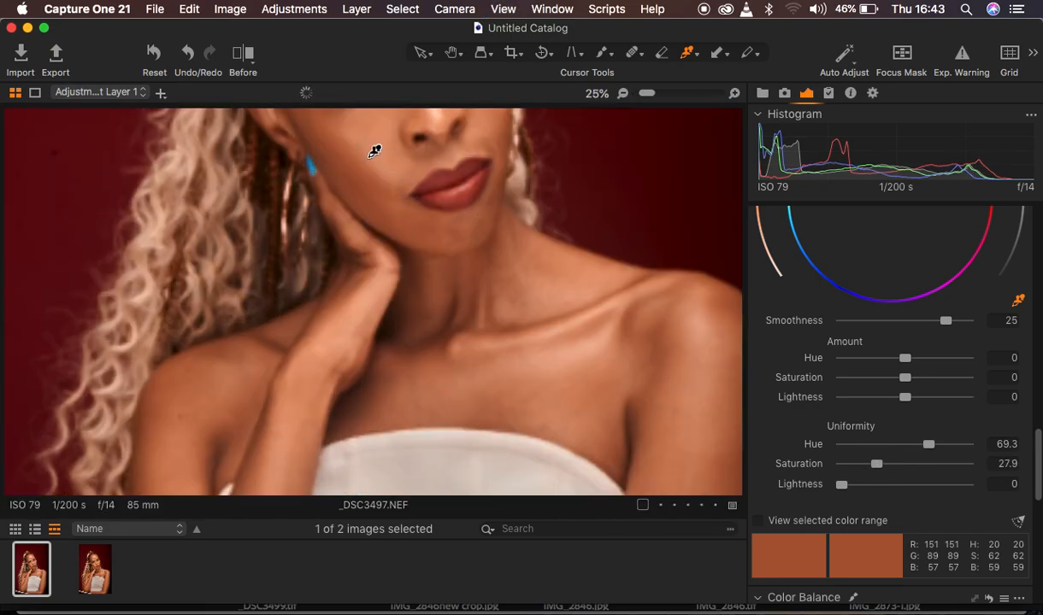
pyautogui.click(242, 55)
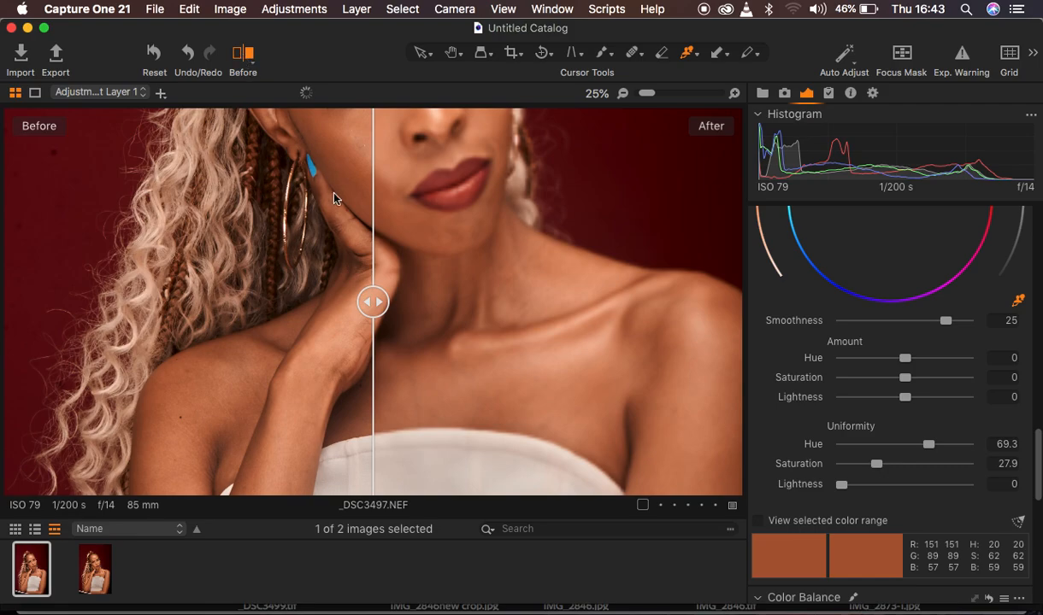
pyautogui.moveTo(377, 306); pyautogui.dragTo(242, 301)
pyautogui.click(242, 56)
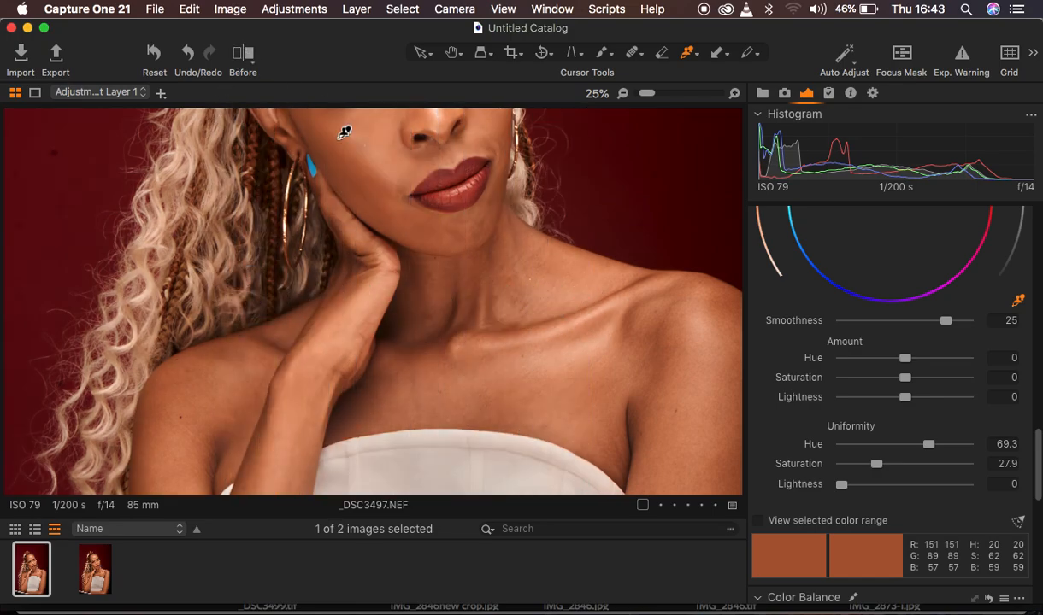
pyautogui.press('super+0')
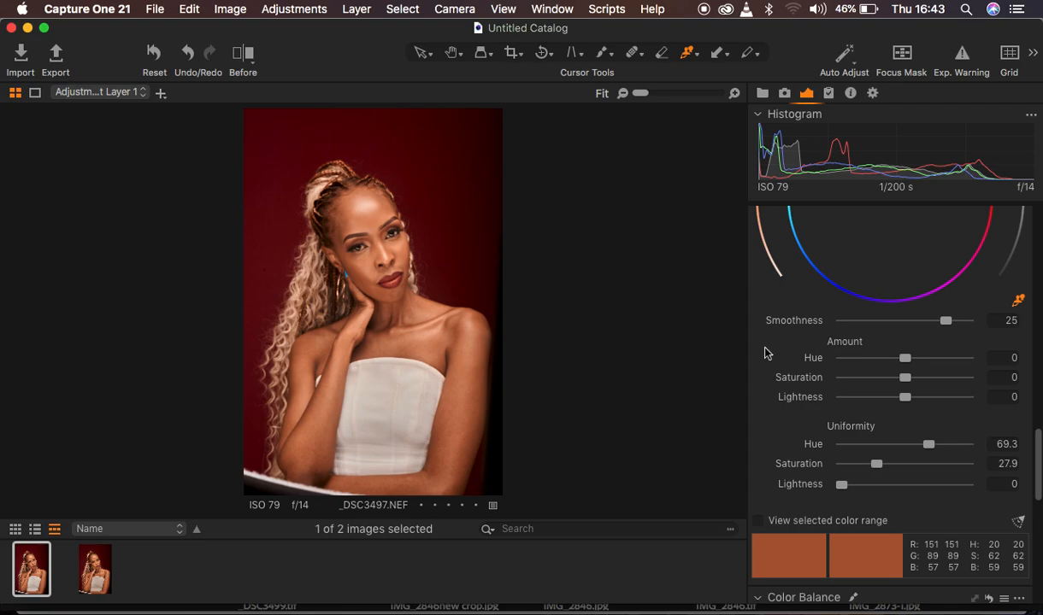
# - Show the adjustment layer's mask and erase it over the lips
pyautogui.scroll(10, 936, 325)
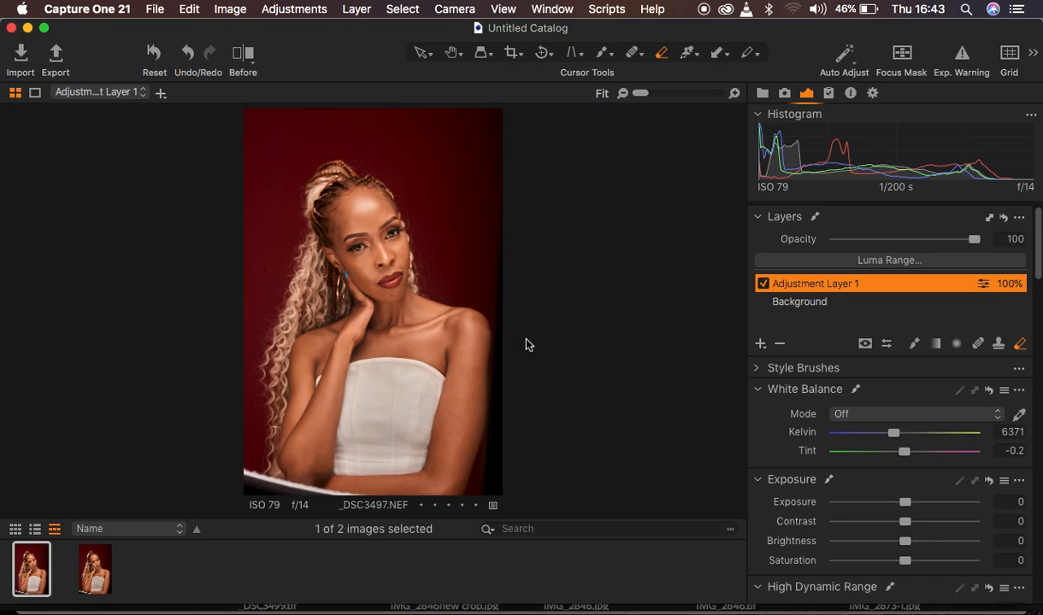
pyautogui.press('super+plus')
pyautogui.press('super+plus')
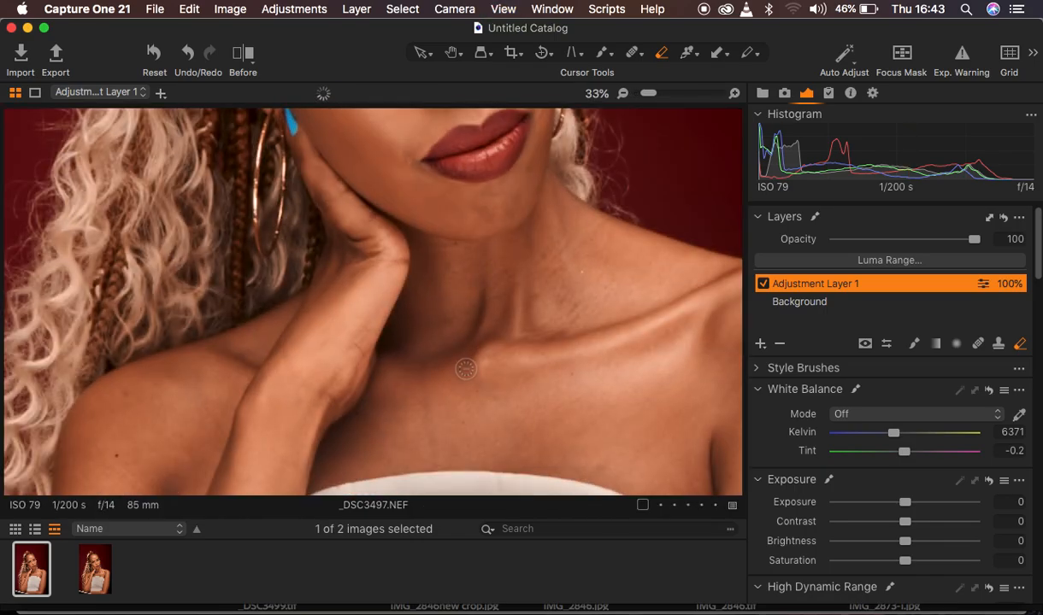
pyautogui.moveTo(580, 184); pyautogui.dragTo(540, 402)
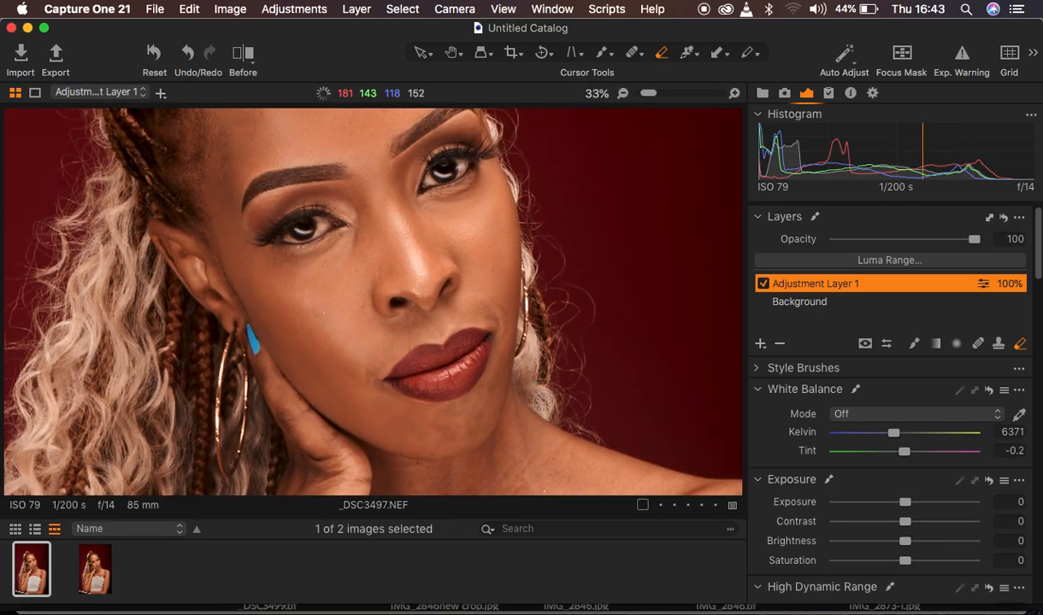
pyautogui.press('m')
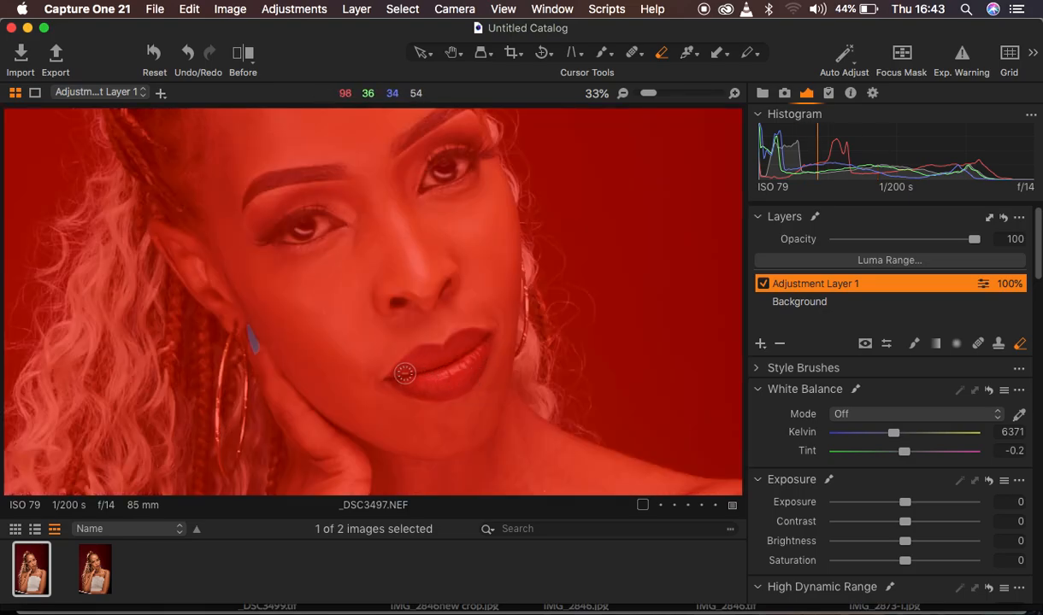
pyautogui.moveTo(404, 374)
pyautogui.mouseDown()
pyautogui.moveTo(423, 341)
pyautogui.moveTo(447, 333)
pyautogui.moveTo(455, 343)
pyautogui.moveTo(433, 384)
pyautogui.moveTo(400, 378)
pyautogui.moveTo(421, 387)
pyautogui.moveTo(466, 363)
pyautogui.moveTo(430, 379)
pyautogui.moveTo(424, 360)
pyautogui.moveTo(466, 319)
pyautogui.moveTo(476, 359)
pyautogui.moveTo(431, 372)
pyautogui.moveTo(454, 379)
pyautogui.moveTo(398, 380)
pyautogui.moveTo(442, 359)
pyautogui.mouseUp()
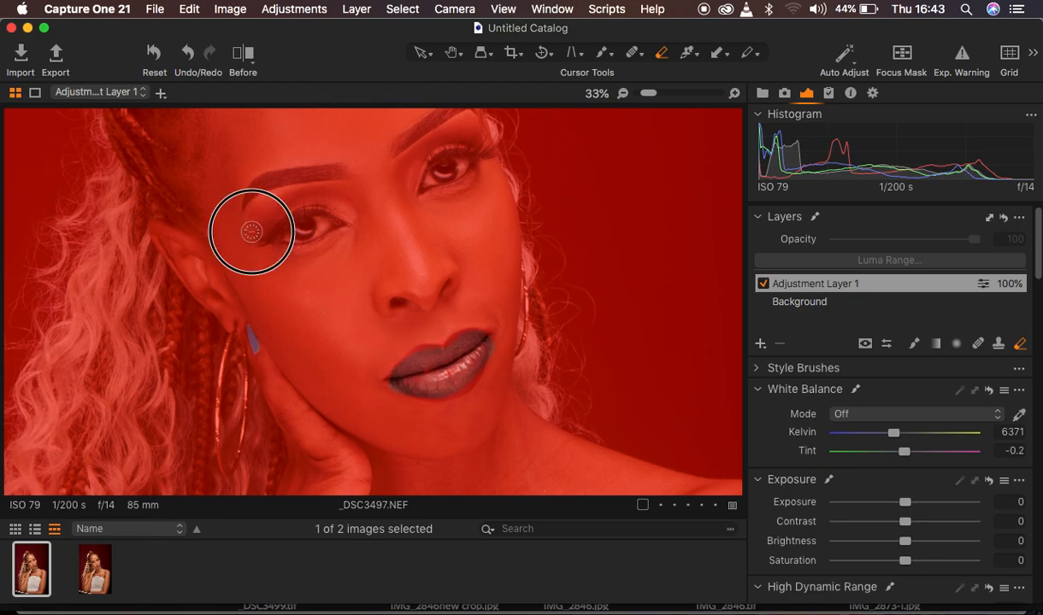
# - Erase the layer mask over both eyes and their eyeshadow, and hide the mask overlay
pyautogui.moveTo(302, 200)
pyautogui.mouseDown()
pyautogui.moveTo(347, 215)
pyautogui.moveTo(319, 231)
pyautogui.moveTo(279, 229)
pyautogui.moveTo(321, 202)
pyautogui.moveTo(281, 212)
pyautogui.moveTo(271, 238)
pyautogui.moveTo(303, 225)
pyautogui.mouseUp()
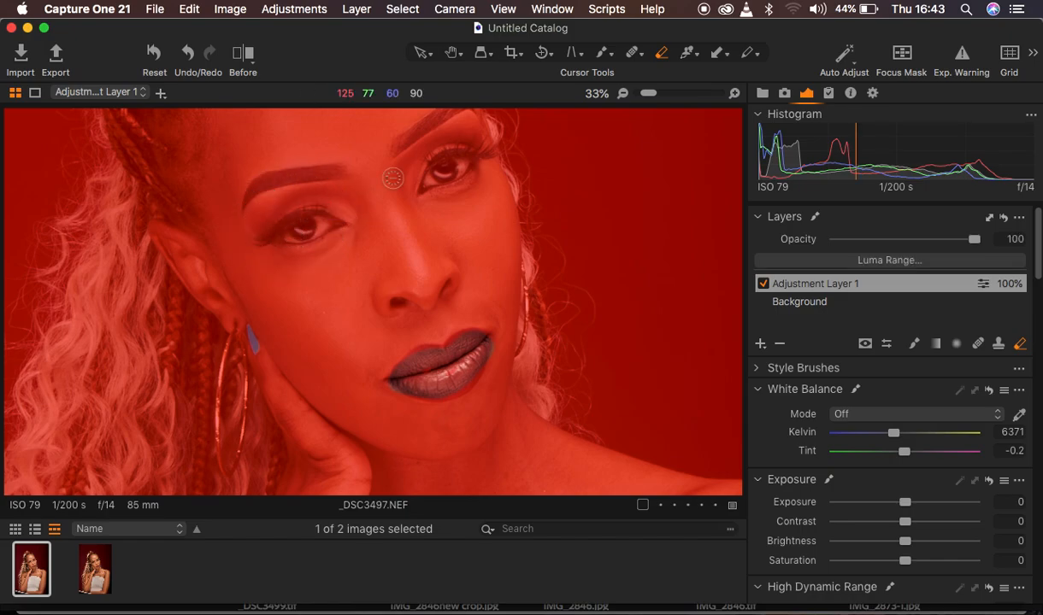
pyautogui.moveTo(290, 207)
pyautogui.mouseDown()
pyautogui.moveTo(310, 202)
pyautogui.moveTo(333, 224)
pyautogui.mouseUp()
pyautogui.moveTo(421, 179)
pyautogui.mouseDown()
pyautogui.moveTo(442, 141)
pyautogui.moveTo(465, 138)
pyautogui.moveTo(470, 163)
pyautogui.moveTo(429, 181)
pyautogui.moveTo(458, 143)
pyautogui.moveTo(434, 158)
pyautogui.moveTo(445, 172)
pyautogui.moveTo(449, 156)
pyautogui.moveTo(457, 161)
pyautogui.moveTo(433, 171)
pyautogui.mouseUp()
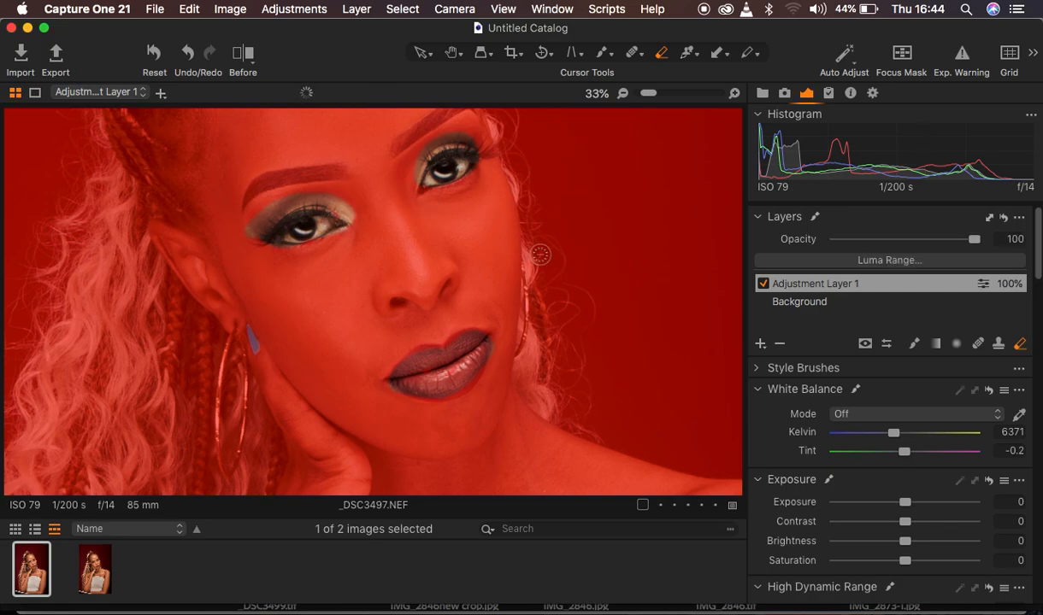
pyautogui.press('m')
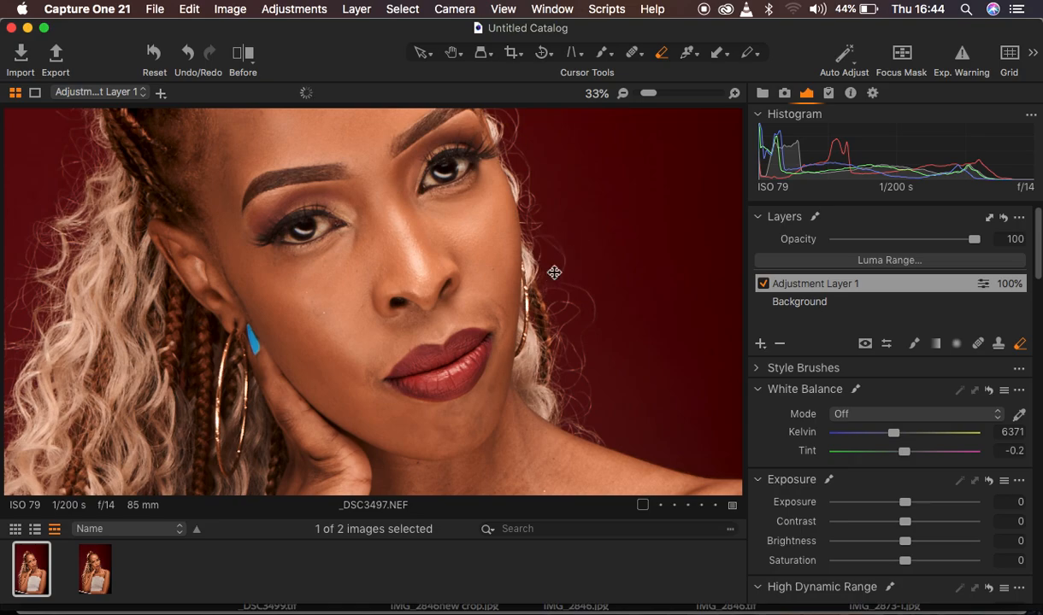
# - Set the adjustment layer's High Dynamic Range Highlight and White to -66 each
pyautogui.press('super+minus')
pyautogui.press('super+minus')
pyautogui.press('super+0')
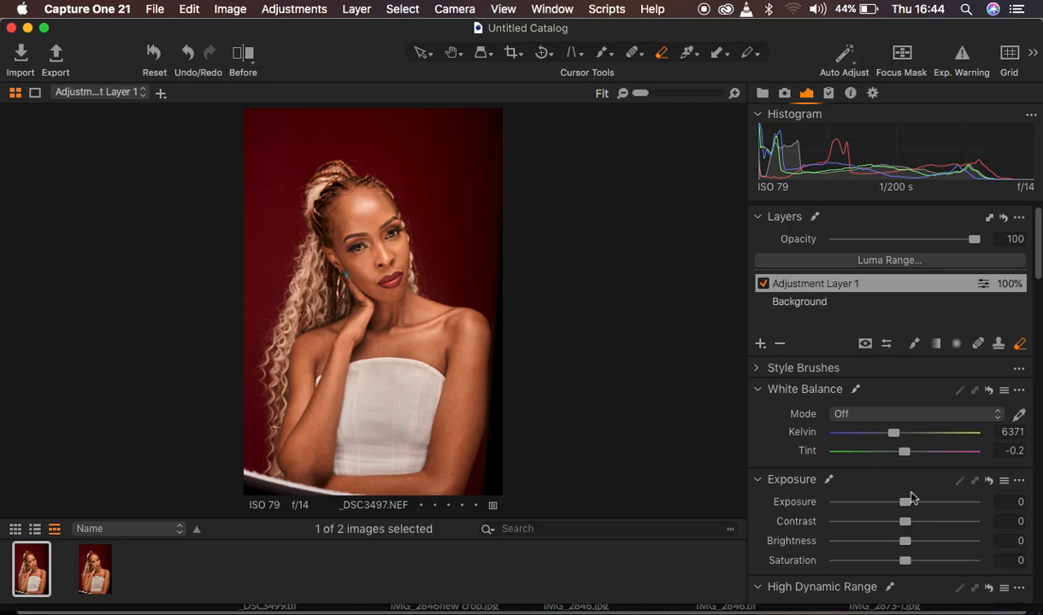
pyautogui.scroll(-5, 911, 499)
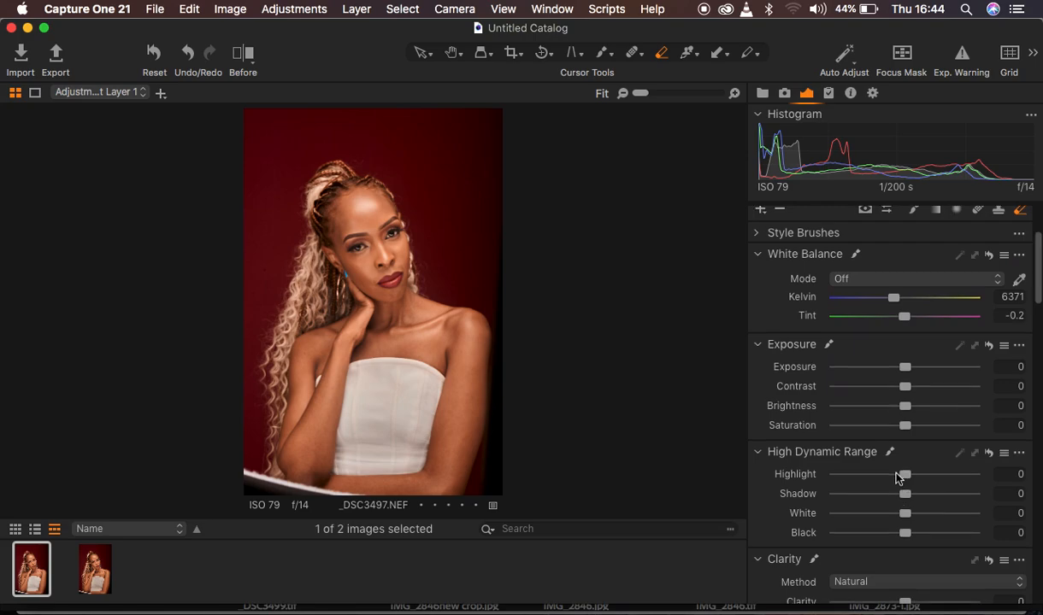
pyautogui.moveTo(889, 478); pyautogui.dragTo(857, 515)
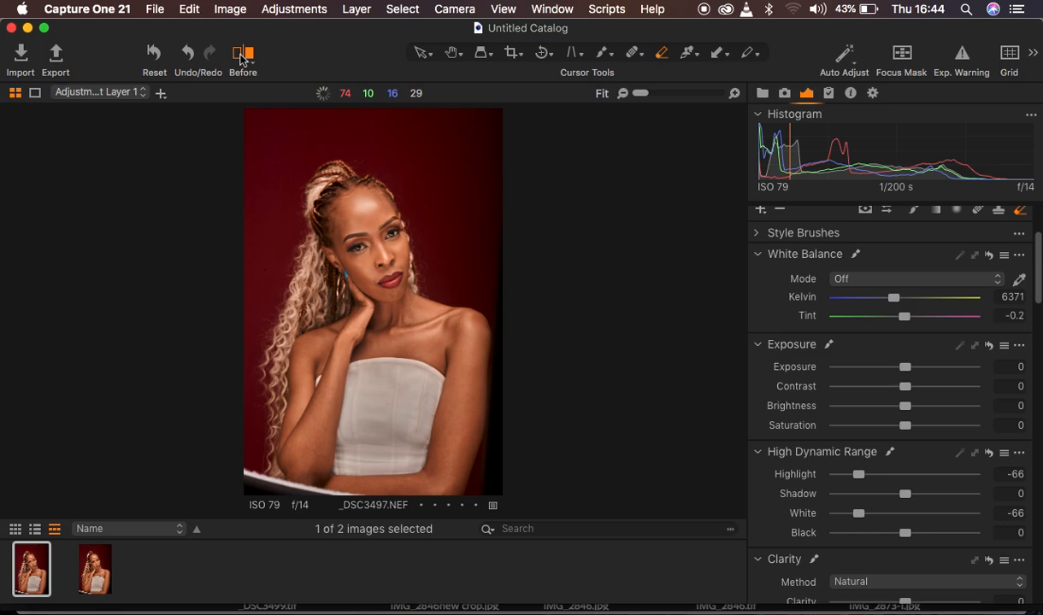
# - Compare the whole edited portrait with its original in a split before/after view
pyautogui.press('y')
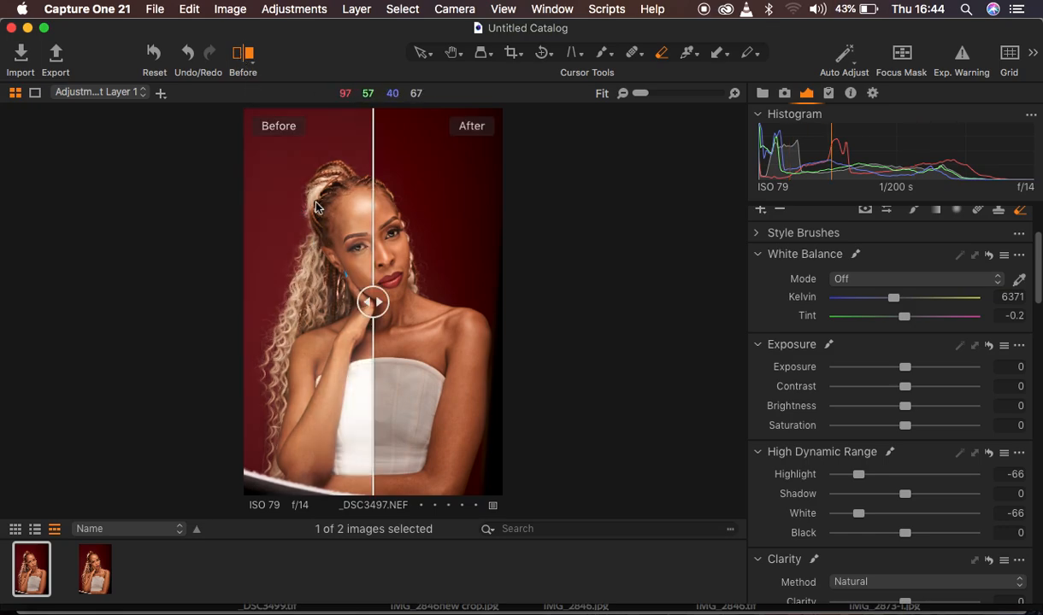
pyautogui.moveTo(367, 301); pyautogui.dragTo(202, 300)
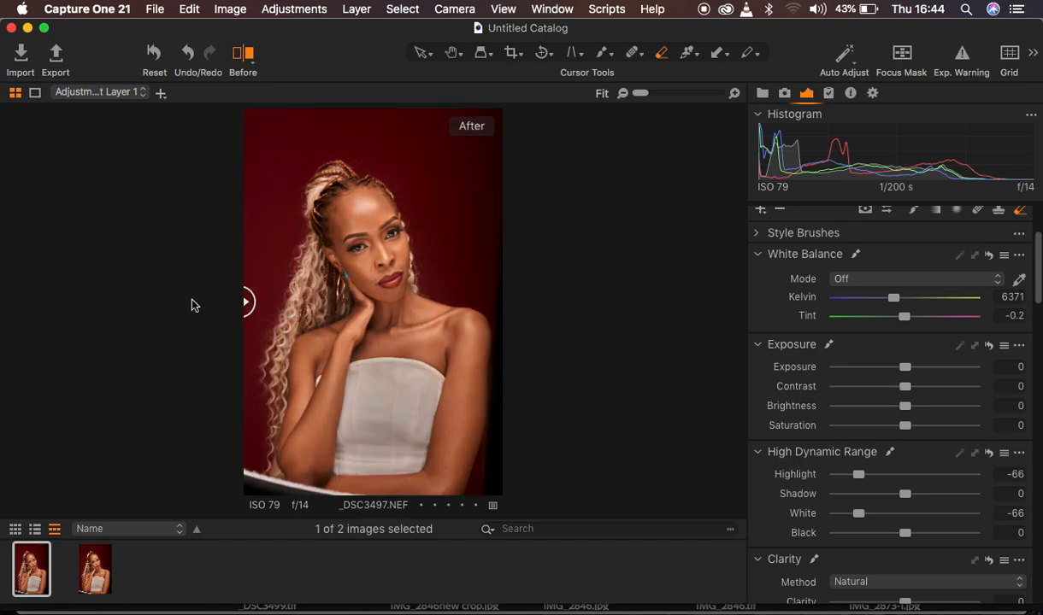
pyautogui.click(243, 55)
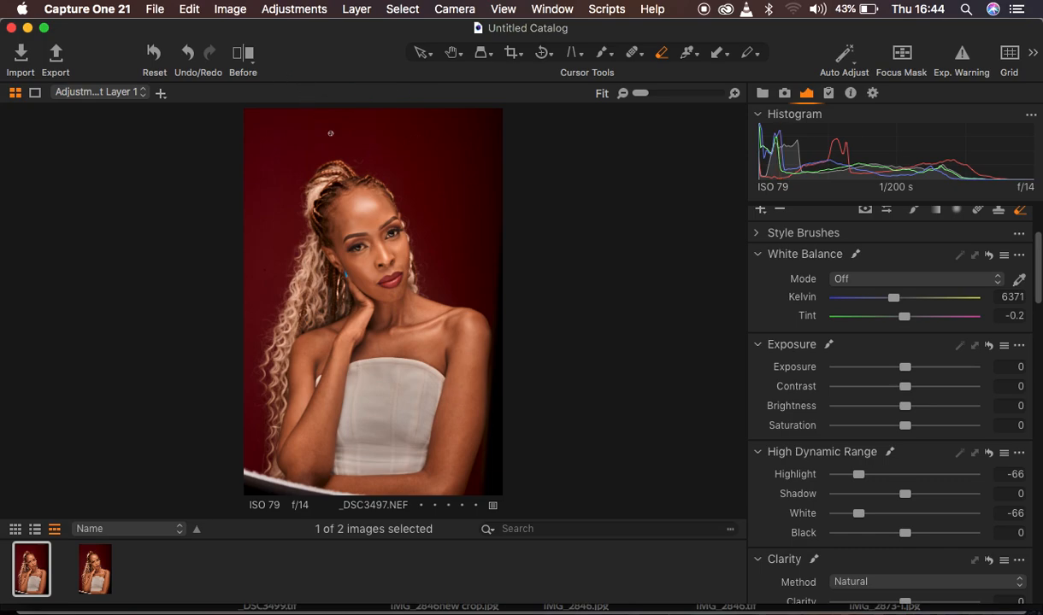
# - Open the Edit With settings for sending the portrait to Adobe Photoshop 2020
pyautogui.click(423, 53)
pyautogui.rightClick(432, 204)
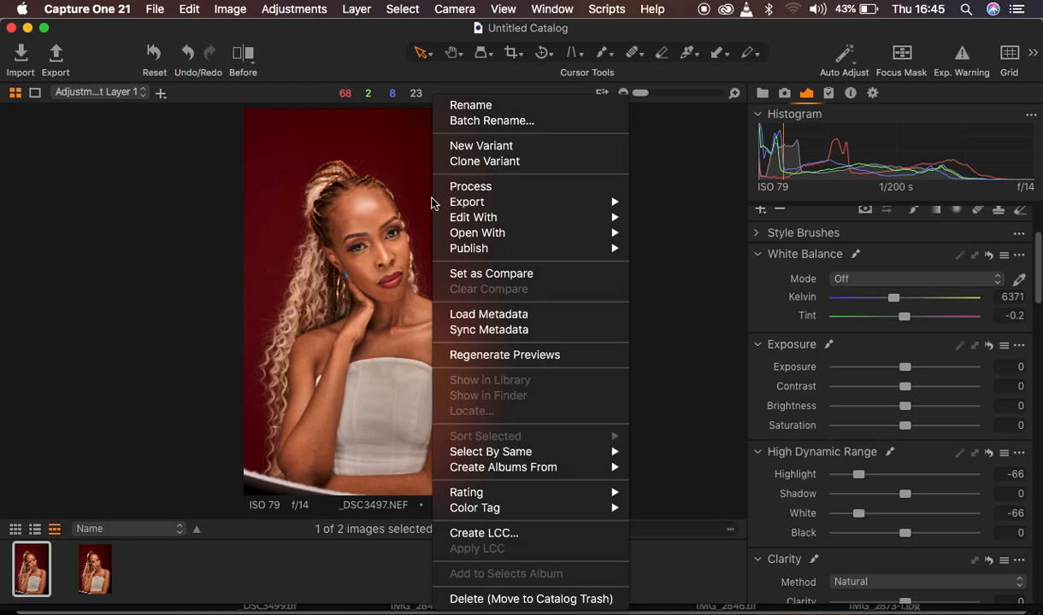
pyautogui.moveTo(468, 222)
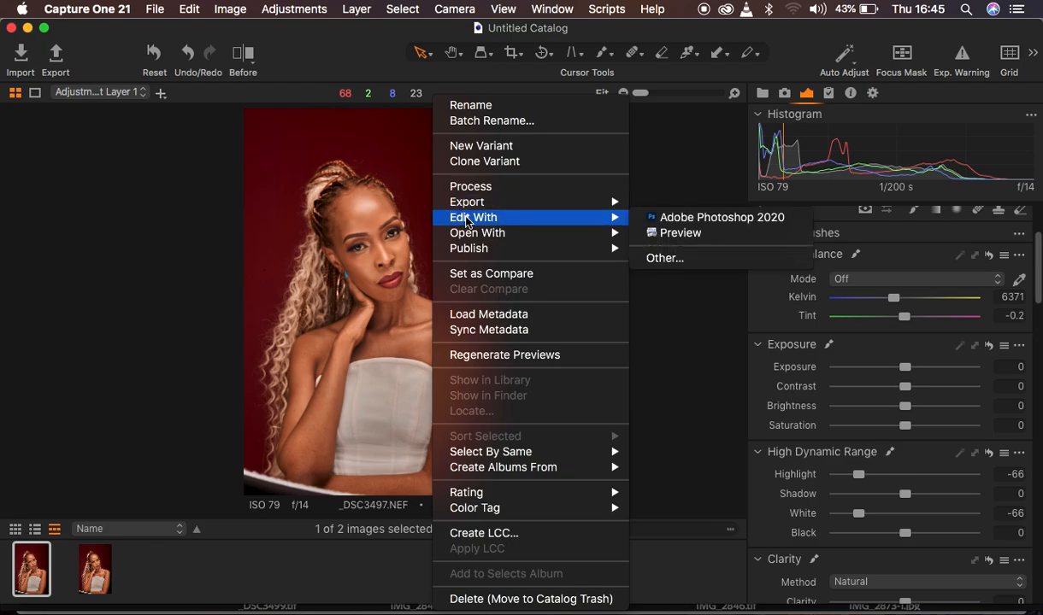
pyautogui.click(682, 219)
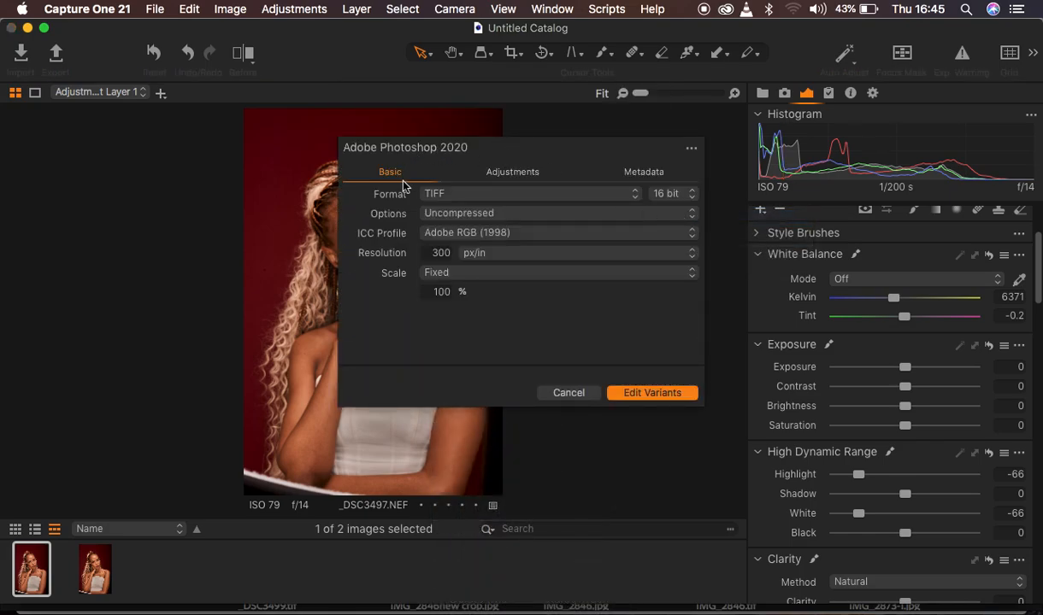
# - Send the portrait to Photoshop 2020 as an uncompressed 16 bit TIFF with the Adobe RGB (1998) profile
pyautogui.click(513, 172)
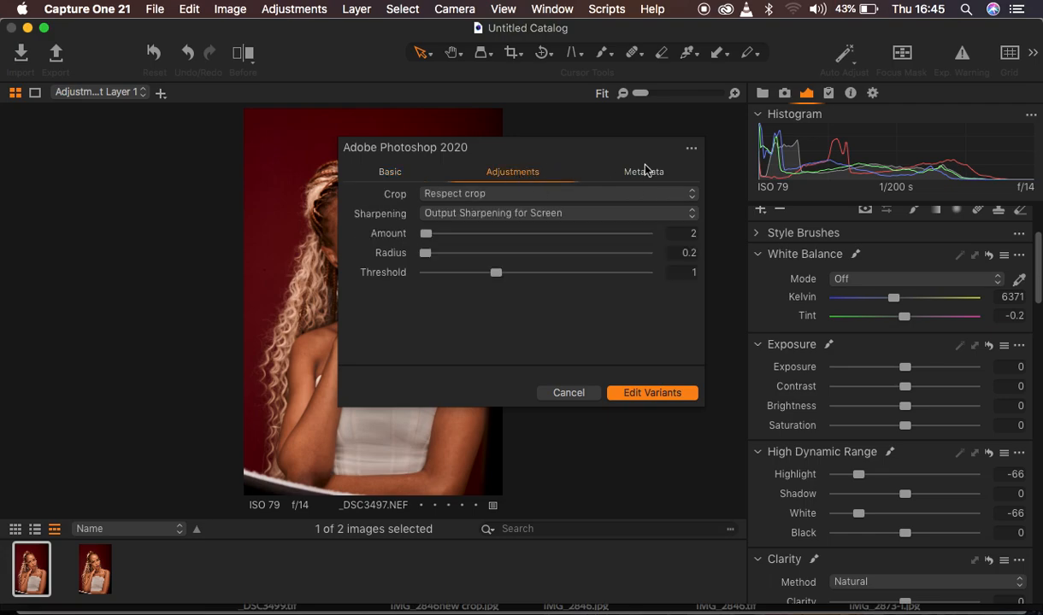
pyautogui.click(390, 173)
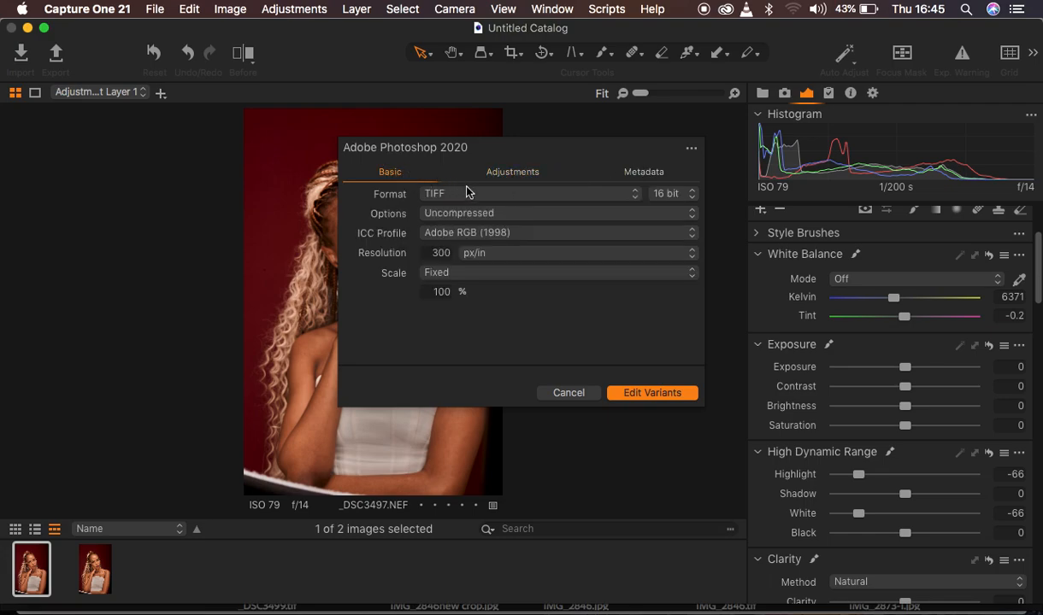
pyautogui.click(477, 196)
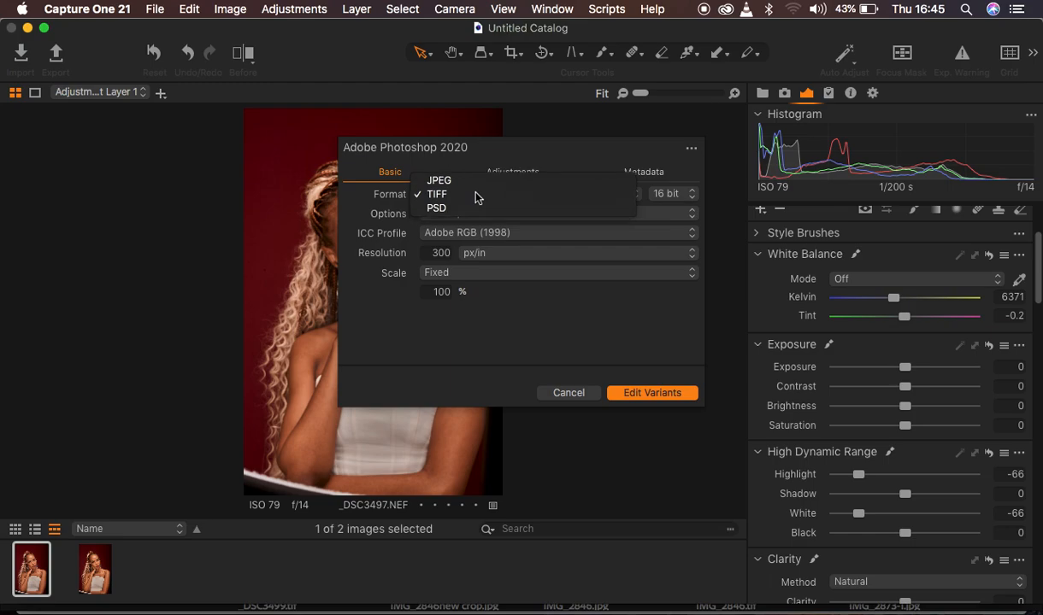
pyautogui.click(476, 195)
pyautogui.click(466, 216)
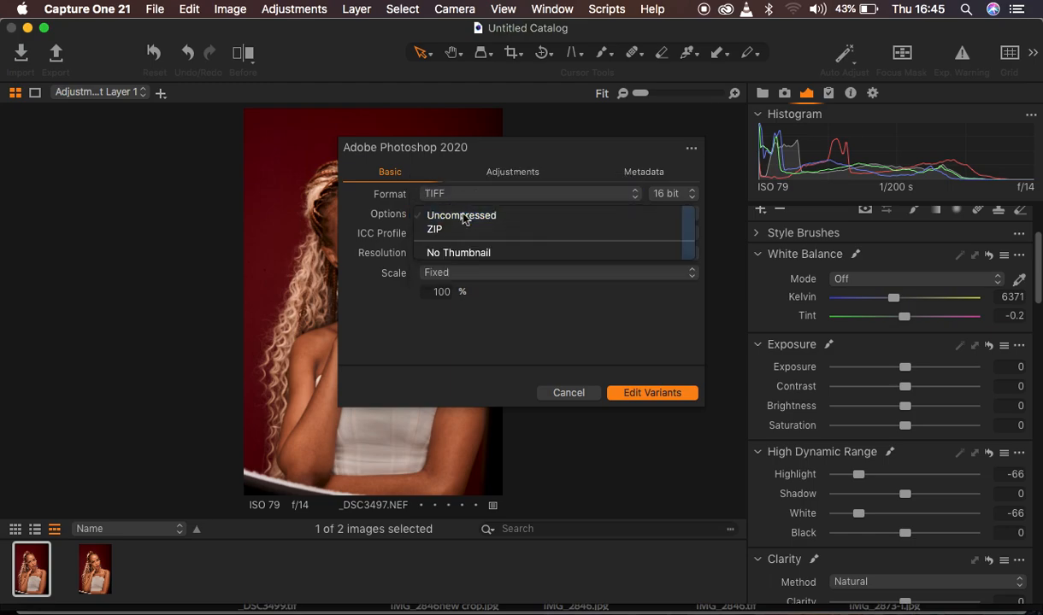
pyautogui.click(460, 214)
pyautogui.click(670, 196)
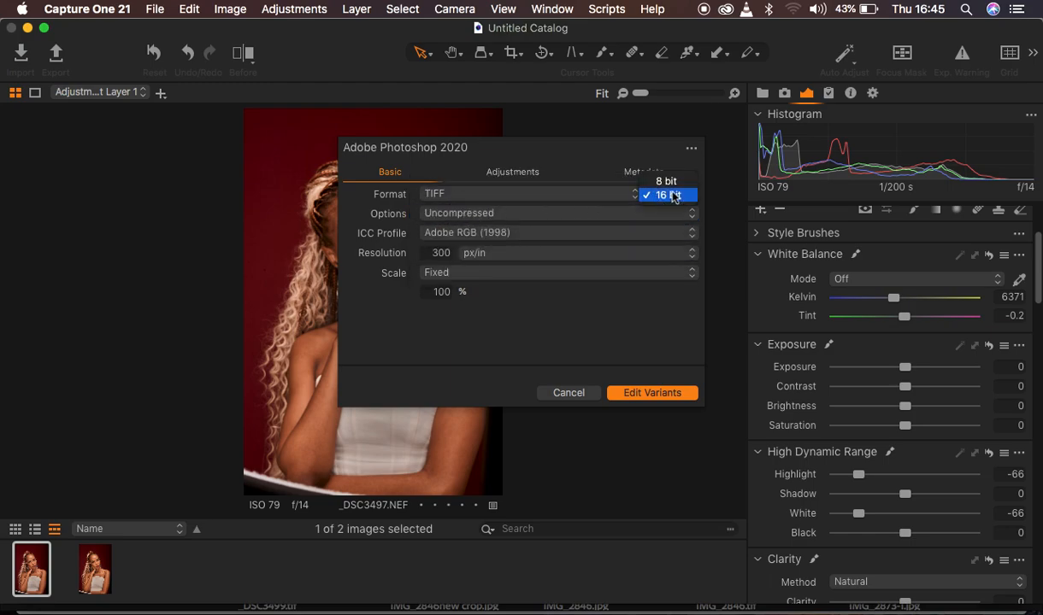
pyautogui.click(671, 196)
pyautogui.click(531, 236)
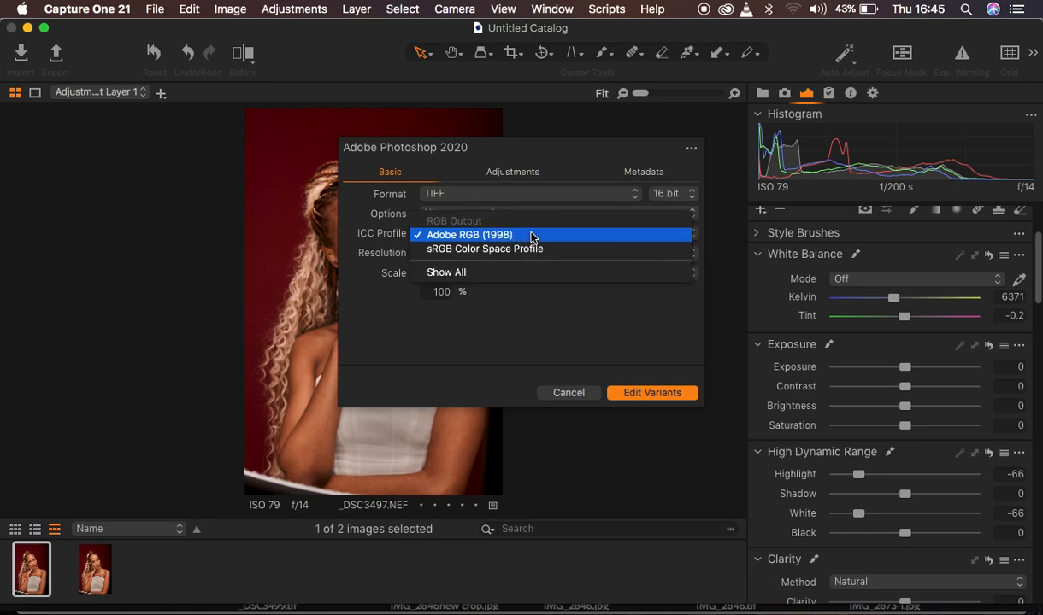
pyautogui.click(531, 236)
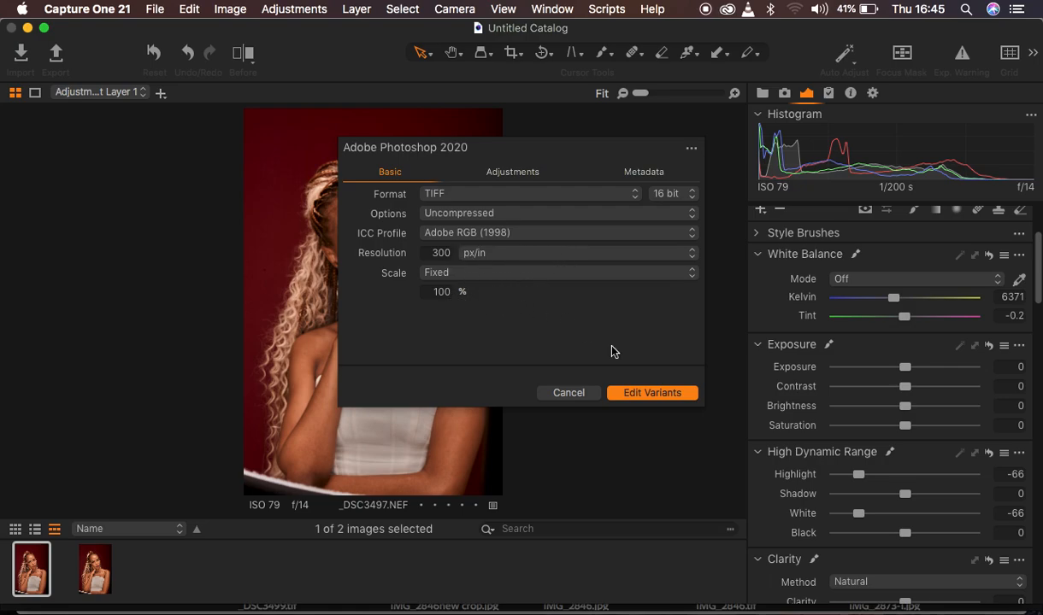
pyautogui.click(644, 393)
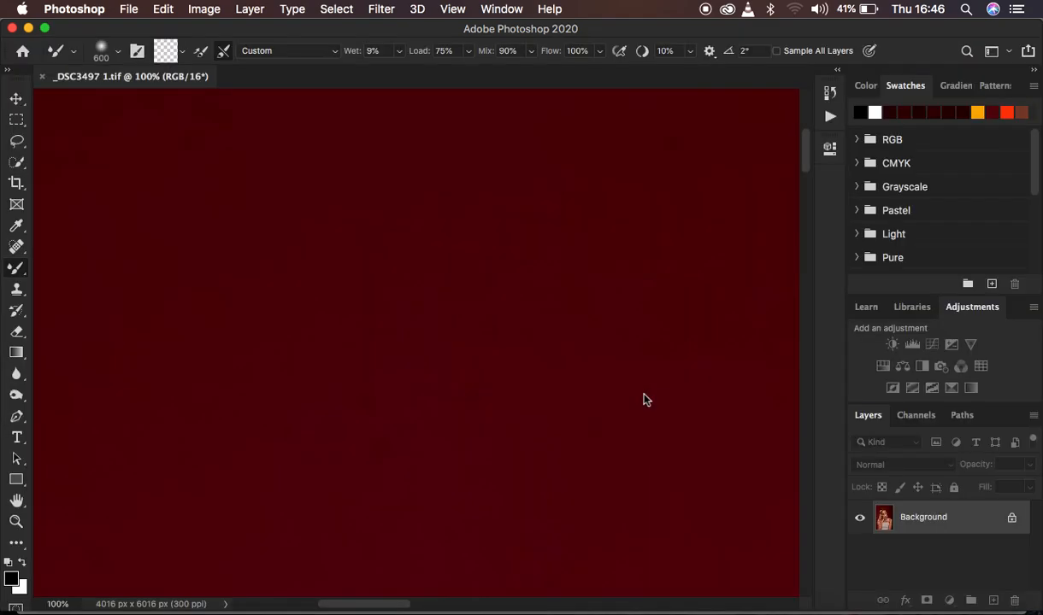
# - Fit the whole portrait on screen and make two duplicates of the Background layer
pyautogui.press('super+0')
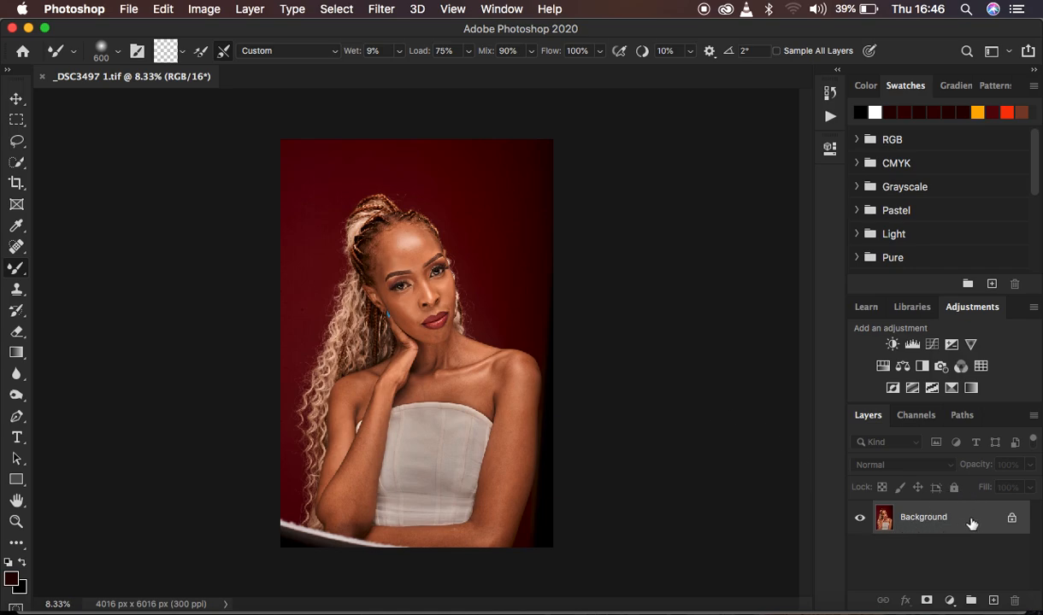
pyautogui.moveTo(954, 523); pyautogui.dragTo(953, 518)
pyautogui.press('super+j')
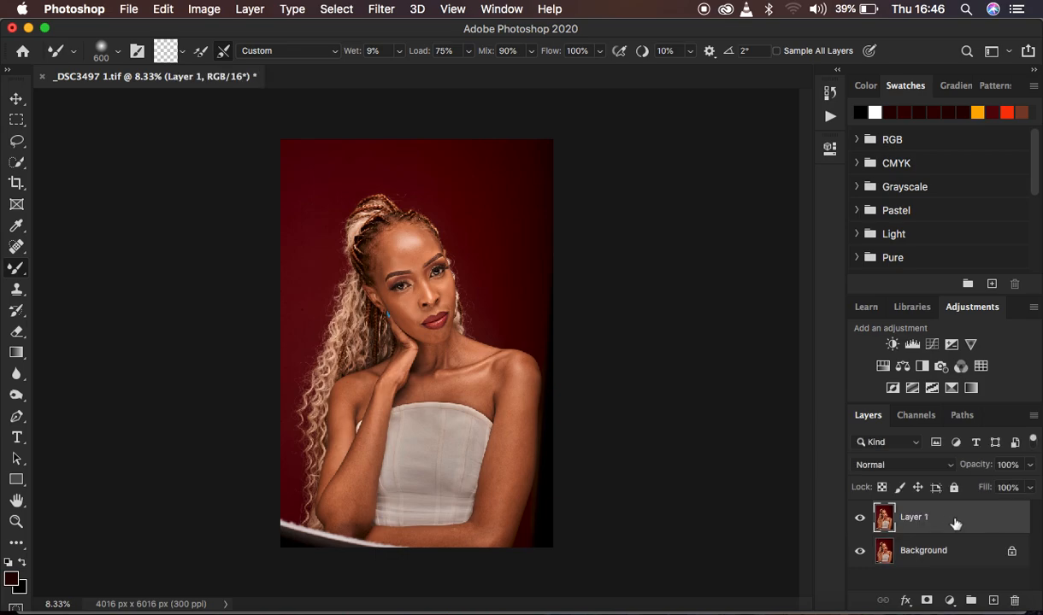
pyautogui.press('super+j')
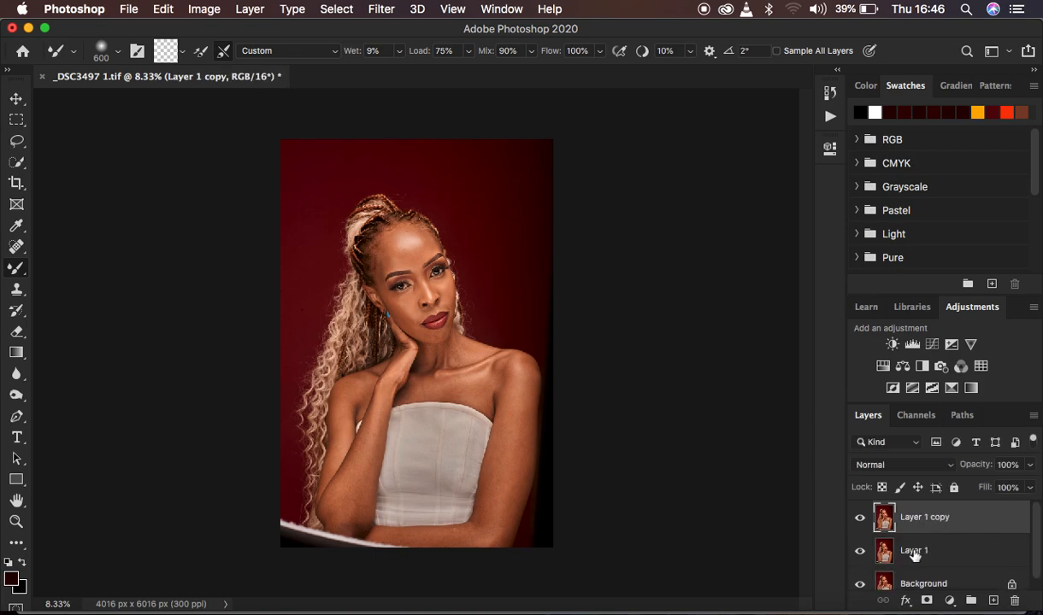
# - Rename the lower duplicate layer LOW and the upper one HIGH
pyautogui.doubleClick(913, 551)
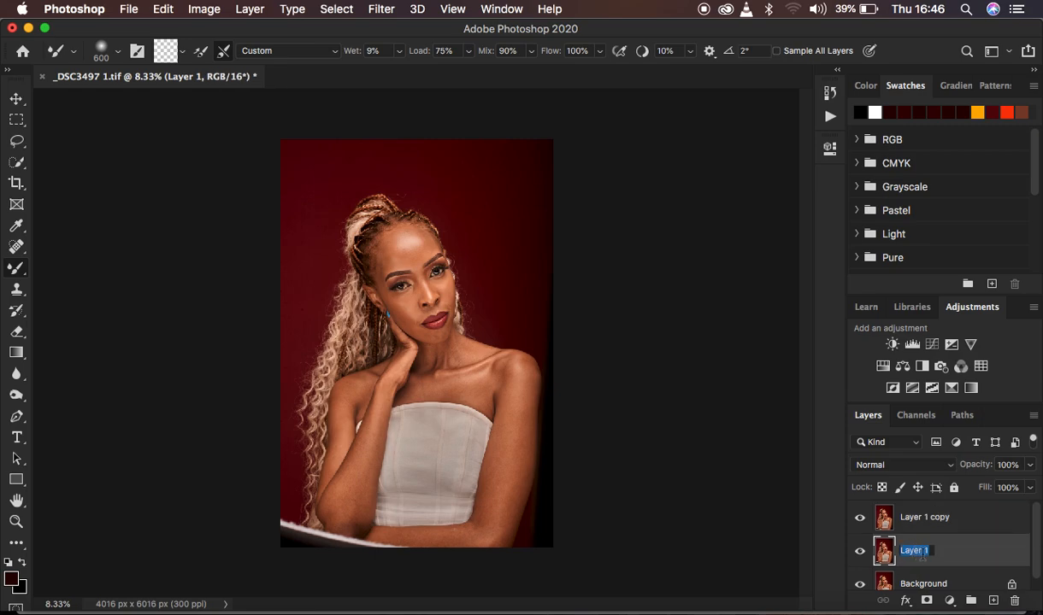
pyautogui.write('LOW')
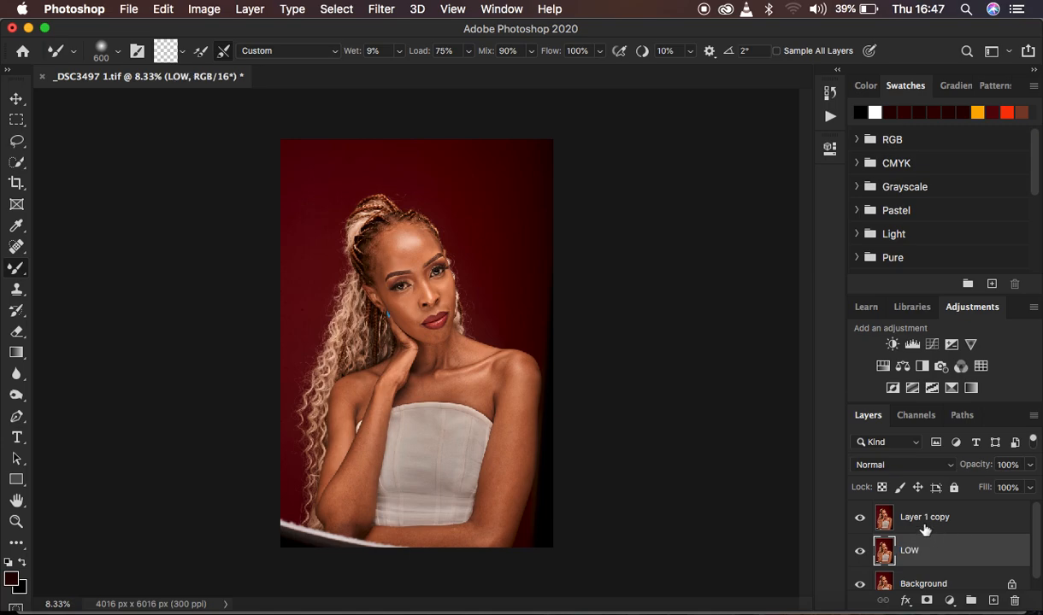
pyautogui.doubleClick(912, 518)
pyautogui.write('HIGH')
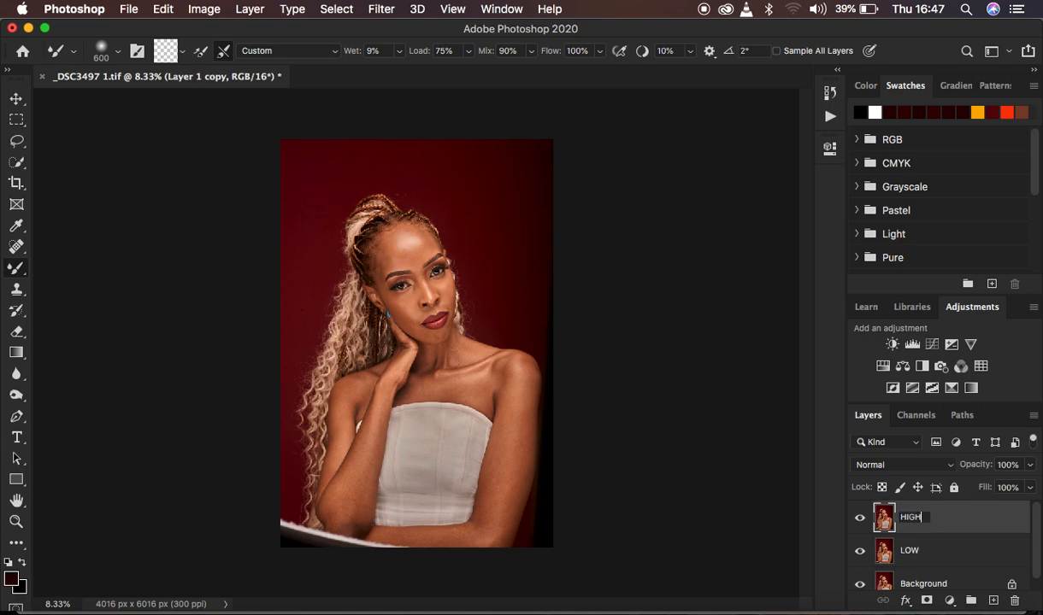
pyautogui.press('Return')
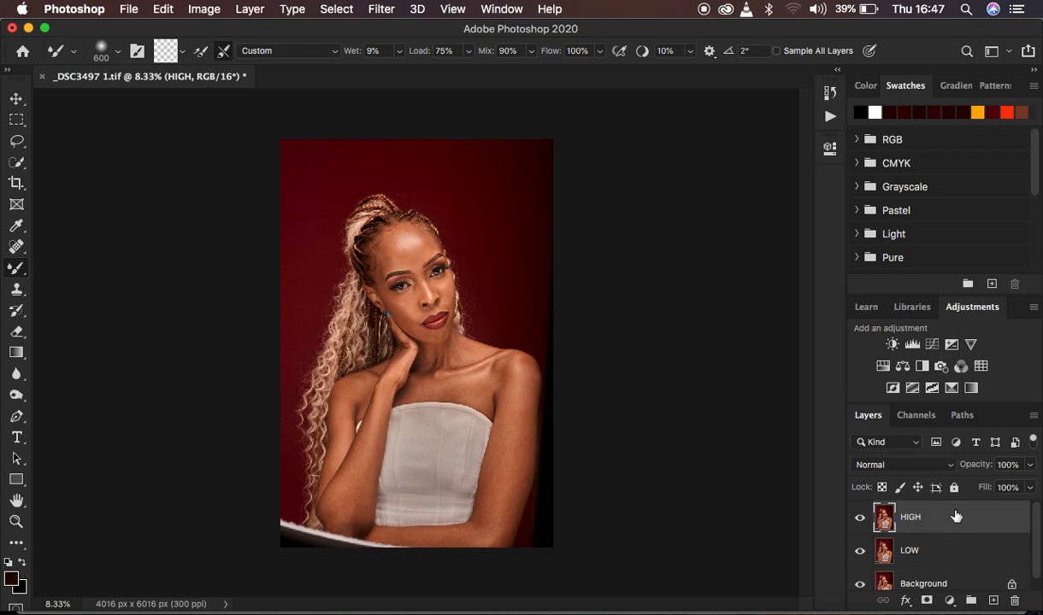
# - Hide the HIGH layer and open the Gaussian Blur filter for the LOW layer
pyautogui.click(861, 520)
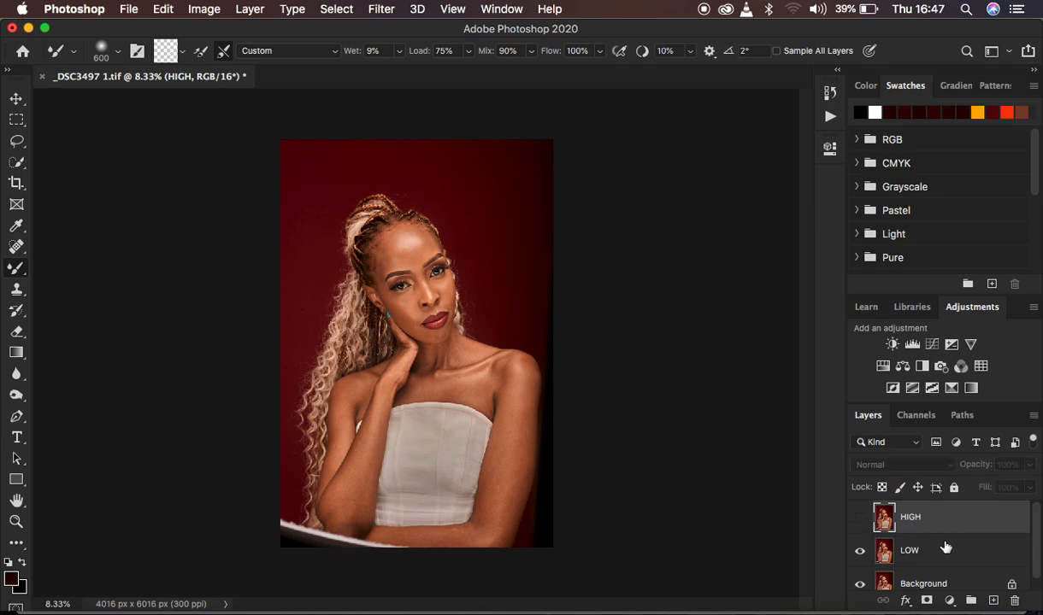
pyautogui.click(944, 554)
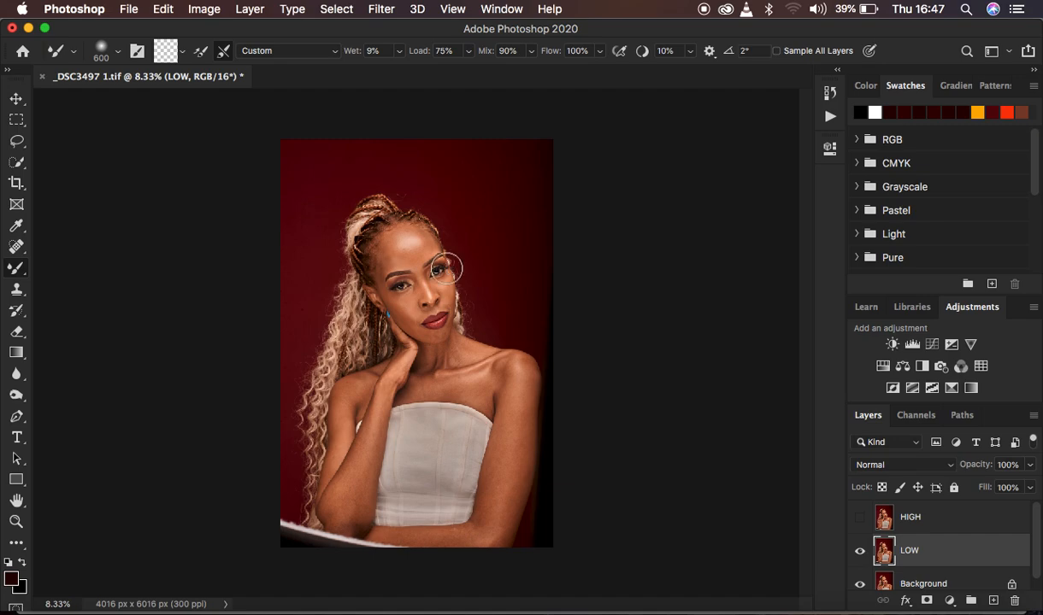
pyautogui.click(17, 141)
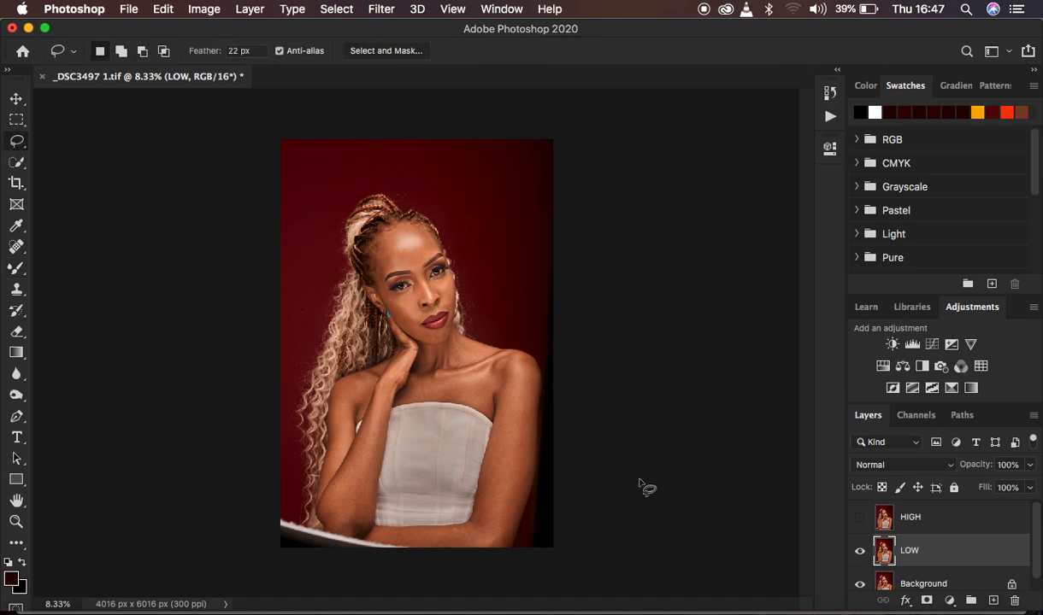
pyautogui.click(380, 9)
pyautogui.moveTo(426, 207)
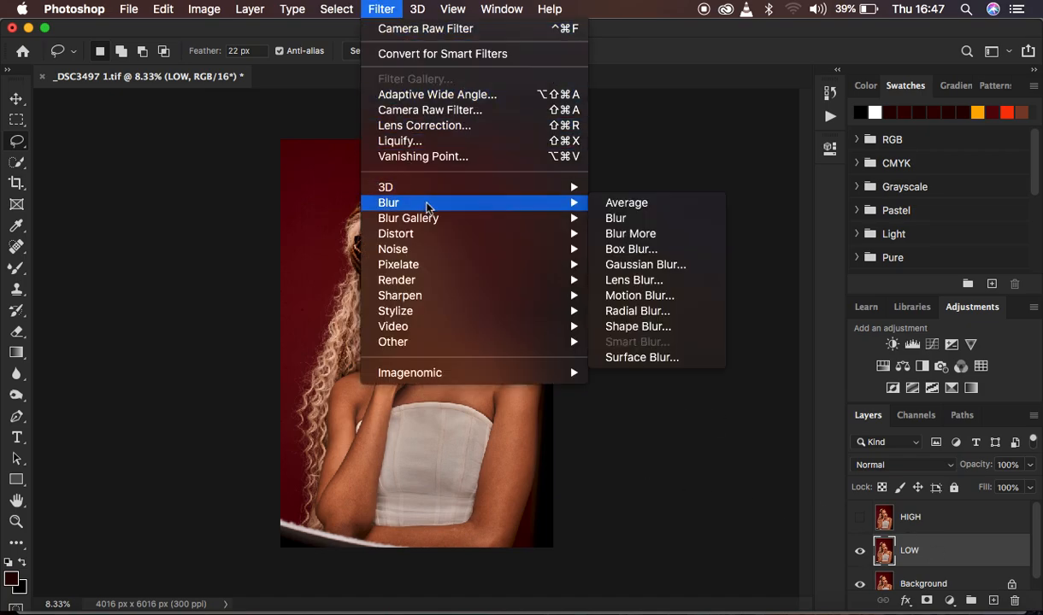
pyautogui.click(663, 265)
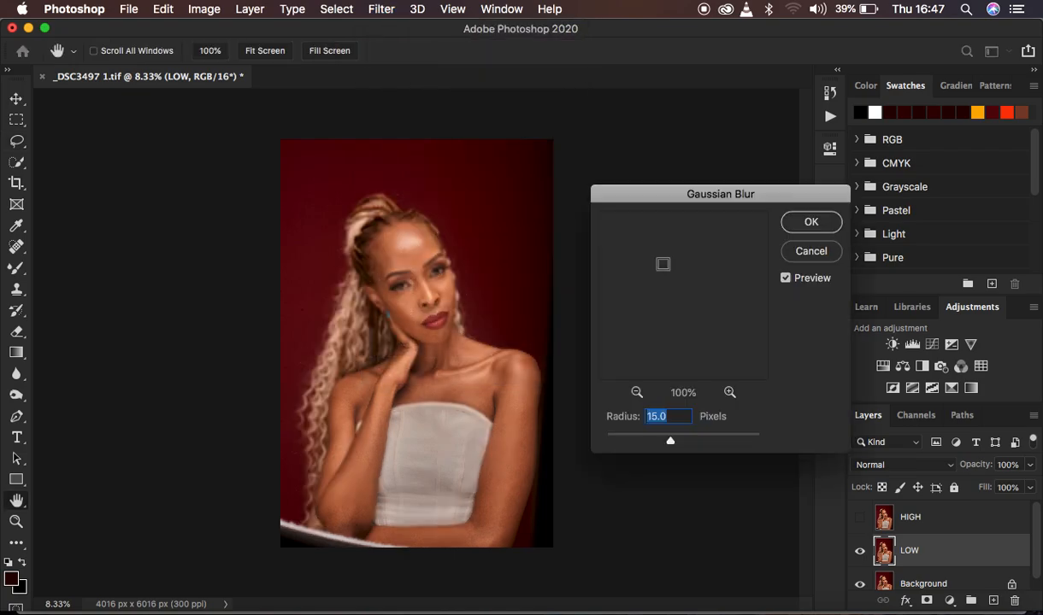
# - Try Gaussian Blur radii of 0.1 and 48.7 pixels against the previewed face, and return the radius to 0.1 pixels
pyautogui.click(637, 392)
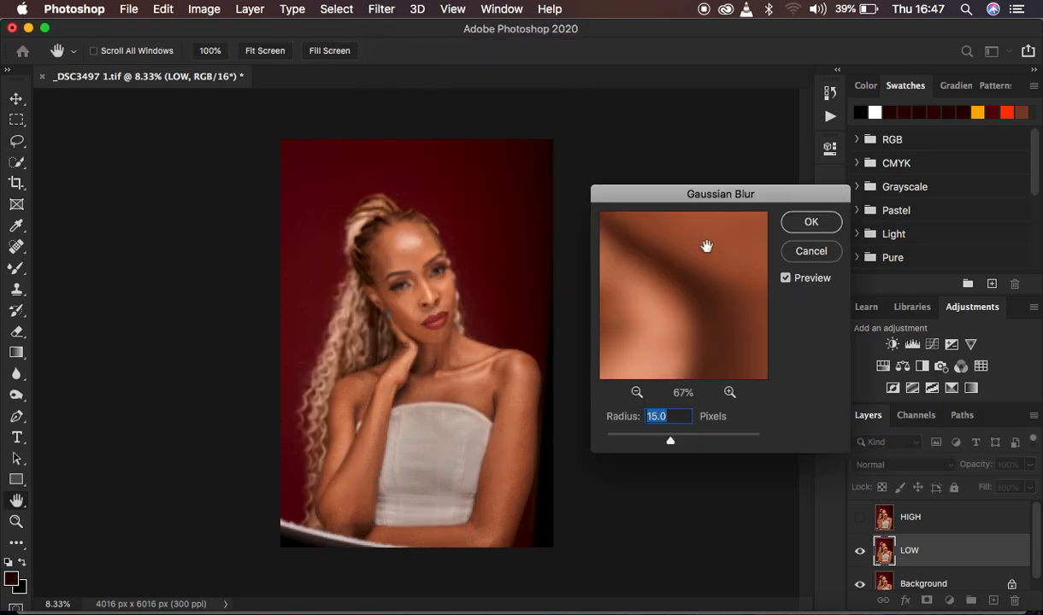
pyautogui.moveTo(705, 247); pyautogui.dragTo(710, 432)
pyautogui.click(636, 392)
pyautogui.click(637, 393)
pyautogui.moveTo(683, 277); pyautogui.dragTo(690, 379)
pyautogui.click(636, 394)
pyautogui.click(637, 394)
pyautogui.moveTo(670, 440); pyautogui.dragTo(561, 435)
pyautogui.moveTo(703, 299); pyautogui.dragTo(693, 346)
pyautogui.click(729, 392)
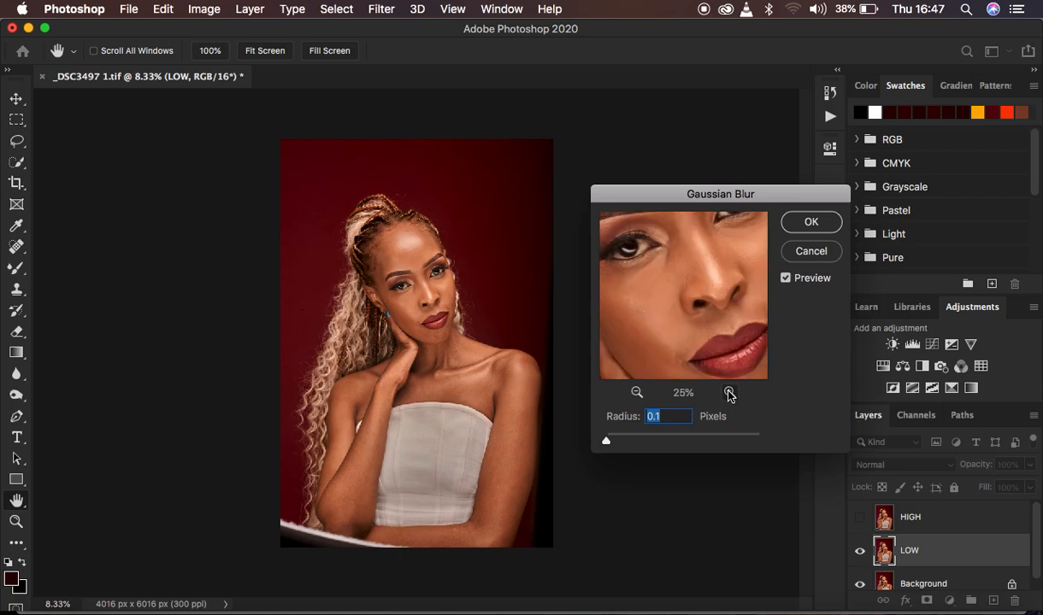
pyautogui.moveTo(675, 282); pyautogui.dragTo(659, 308)
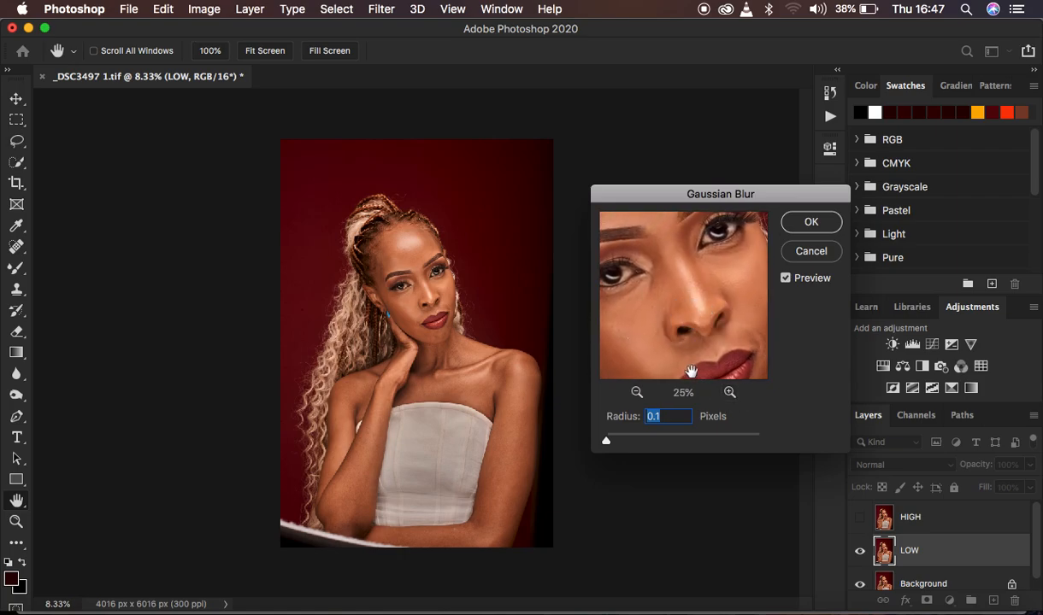
pyautogui.moveTo(649, 436); pyautogui.dragTo(690, 441)
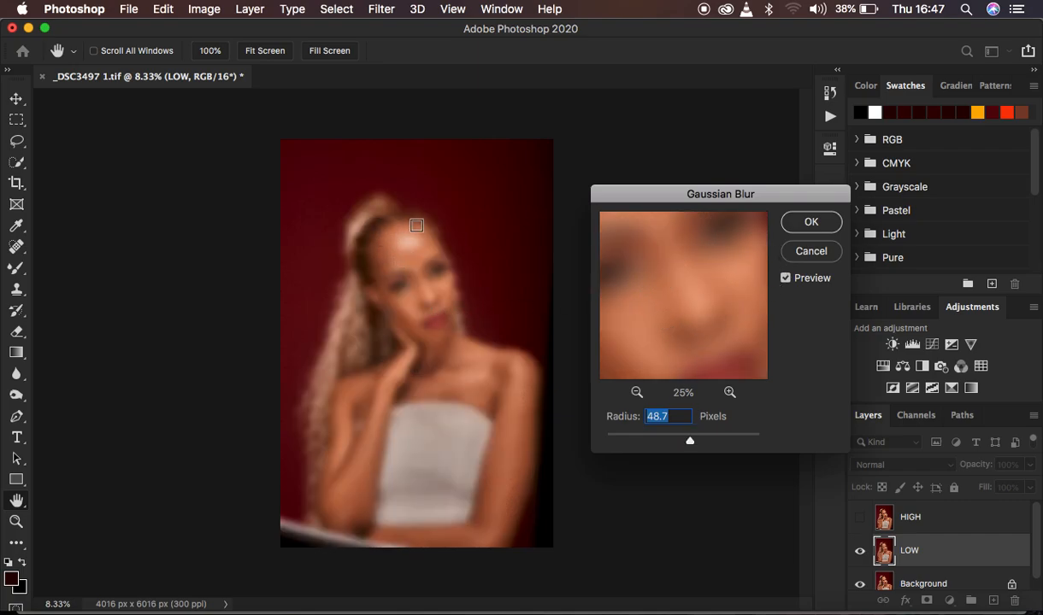
pyautogui.moveTo(661, 435); pyautogui.dragTo(599, 433)
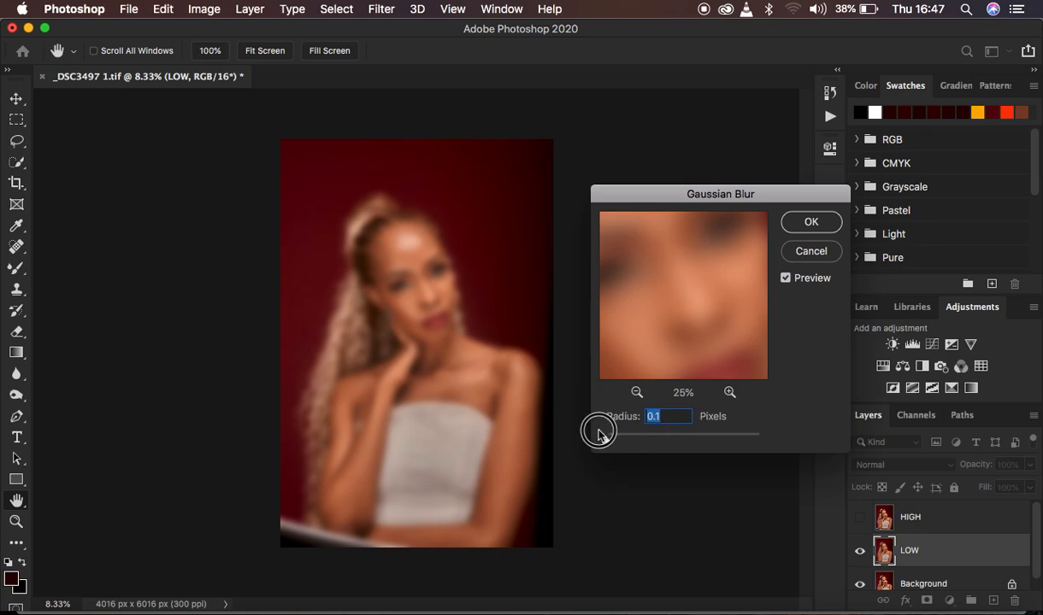
# - Blur the LOW layer with a Gaussian Blur radius of 5.0 pixels, judging the skin texture in the filter preview
pyautogui.moveTo(696, 284); pyautogui.dragTo(740, 386)
pyautogui.click(729, 392)
pyautogui.moveTo(718, 326)
pyautogui.mouseDown()
pyautogui.moveTo(710, 312)
pyautogui.moveTo(713, 342)
pyautogui.mouseUp()
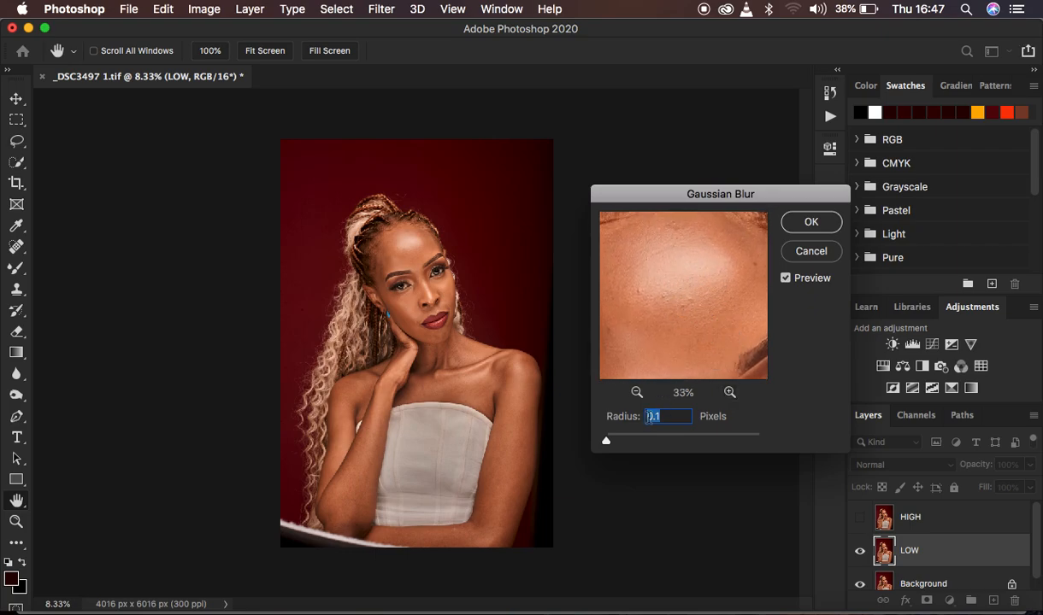
pyautogui.moveTo(610, 444); pyautogui.dragTo(647, 441)
pyautogui.moveTo(687, 347); pyautogui.dragTo(673, 240)
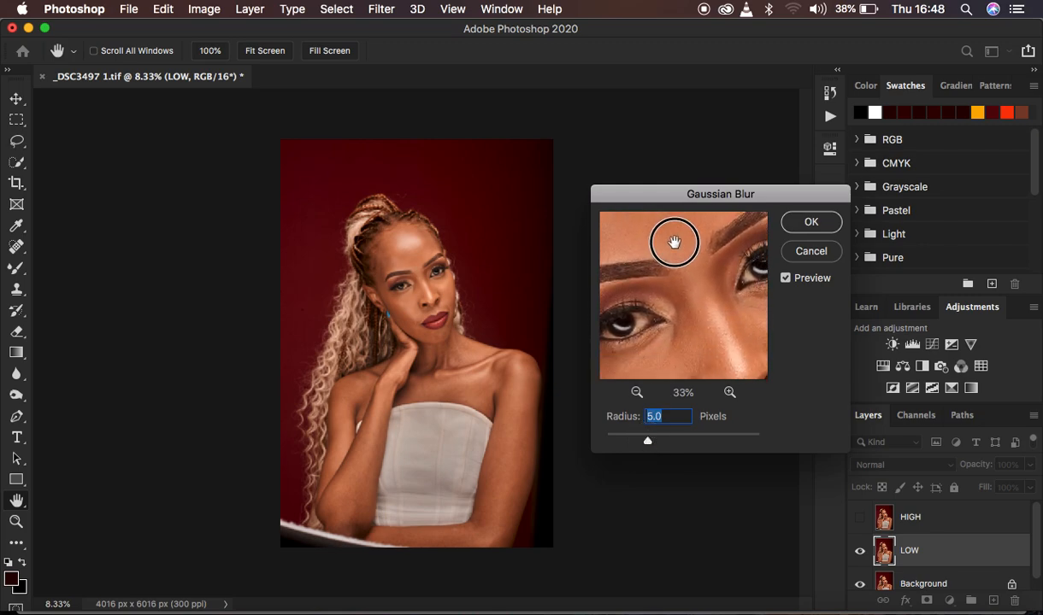
pyautogui.moveTo(683, 299); pyautogui.dragTo(659, 226)
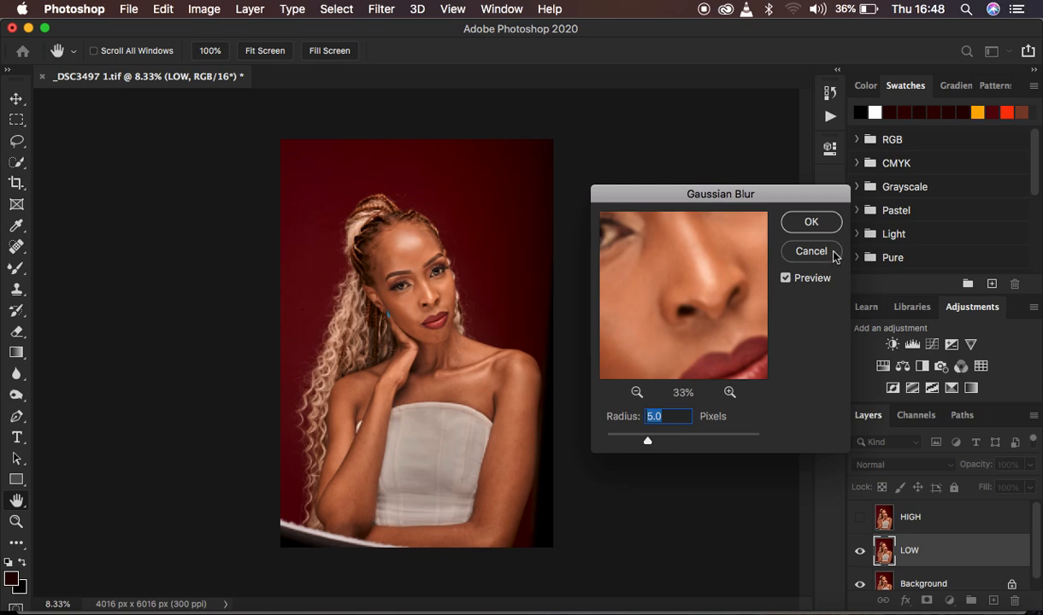
pyautogui.click(807, 222)
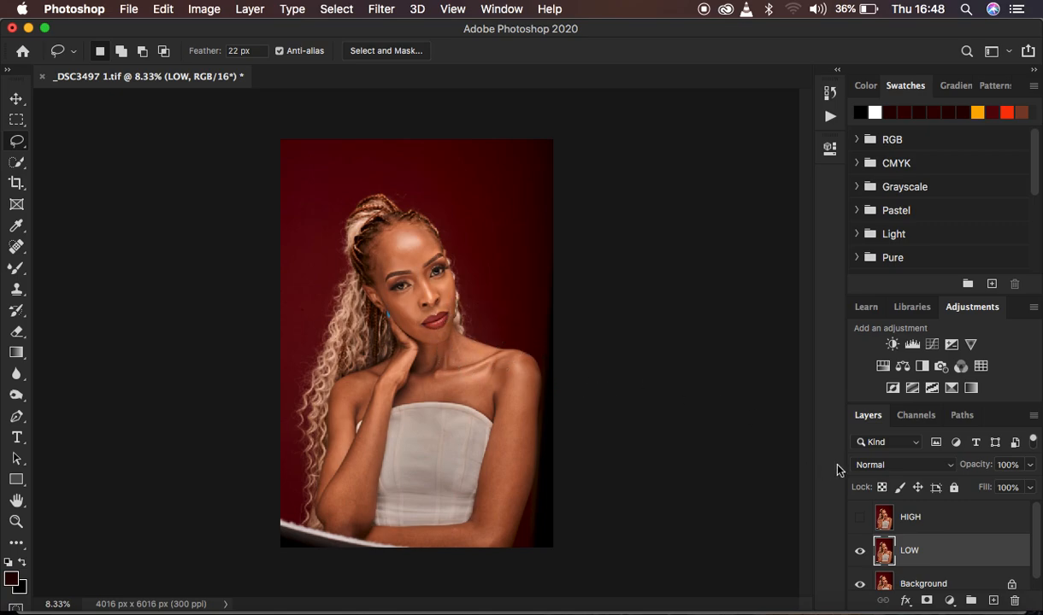
# - Make the HIGH layer visible and set up Apply Image on it with LOW as the source layer and RGB as the channel
pyautogui.click(930, 523)
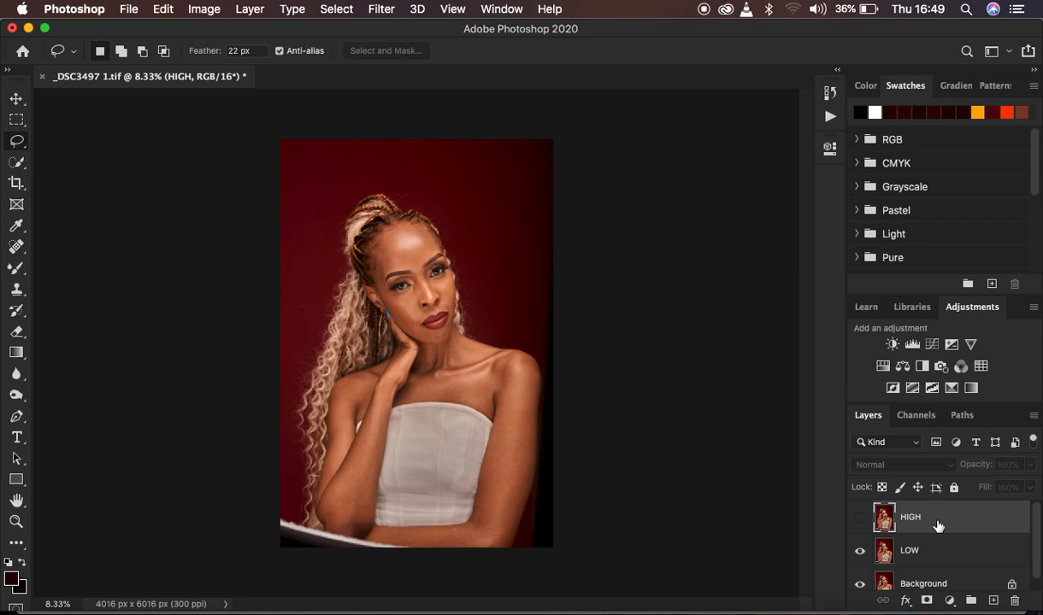
pyautogui.click(859, 517)
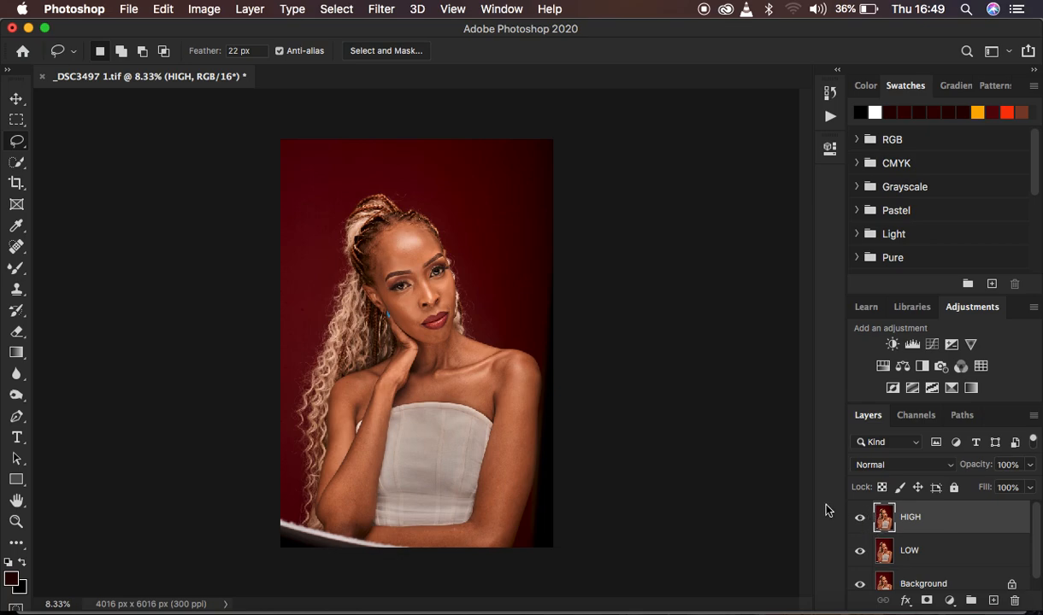
pyautogui.click(216, 12)
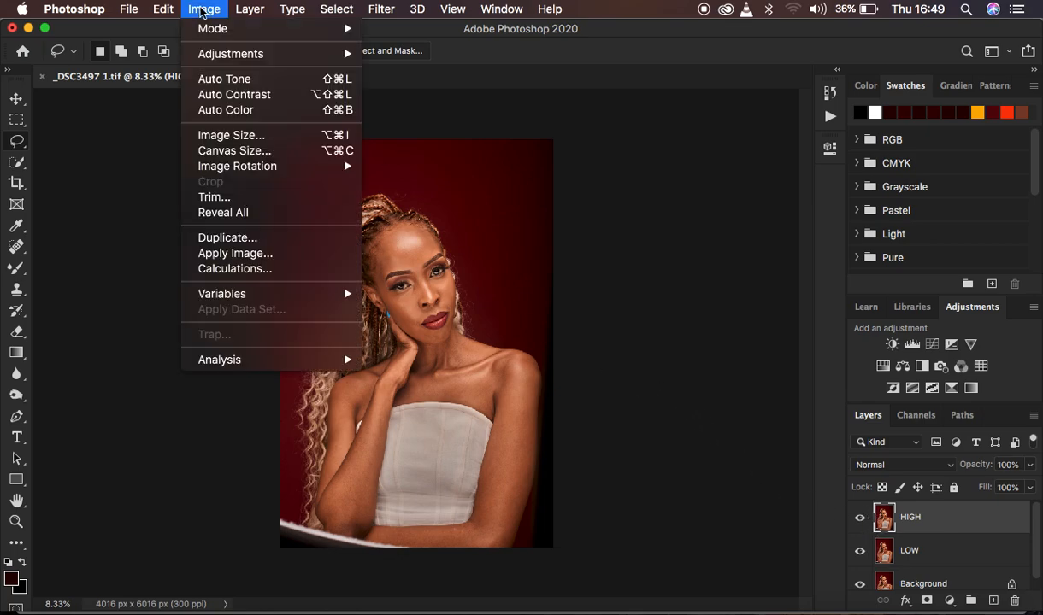
pyautogui.click(257, 253)
pyautogui.moveTo(692, 124); pyautogui.dragTo(715, 123)
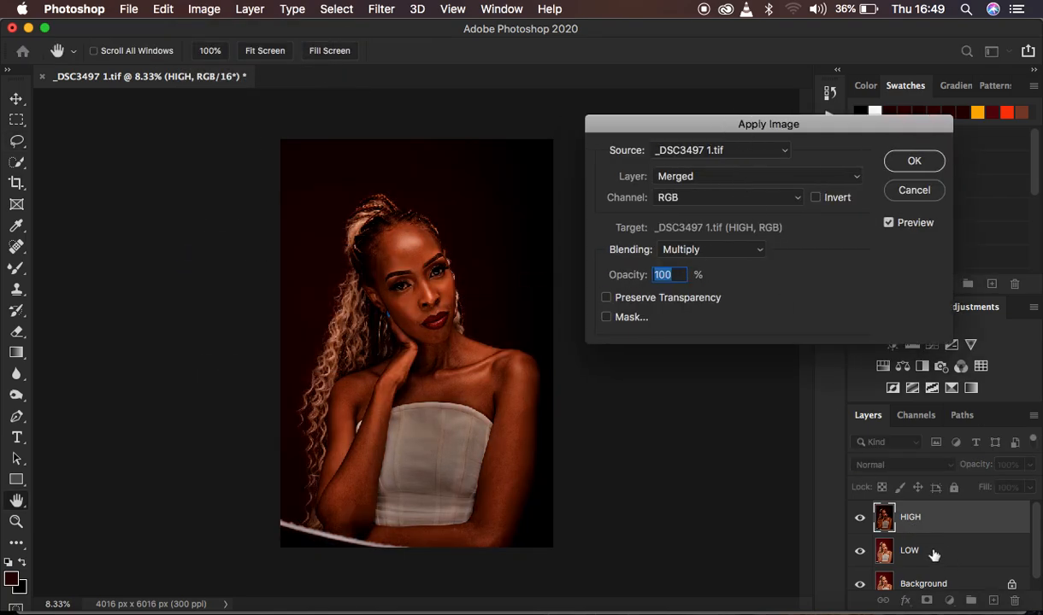
pyautogui.click(675, 176)
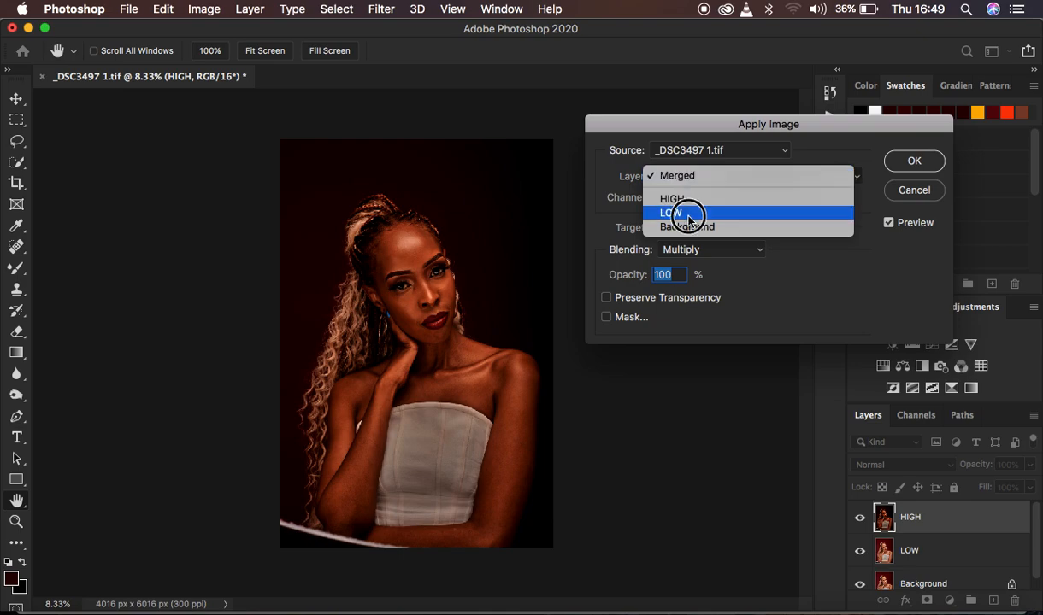
pyautogui.click(686, 213)
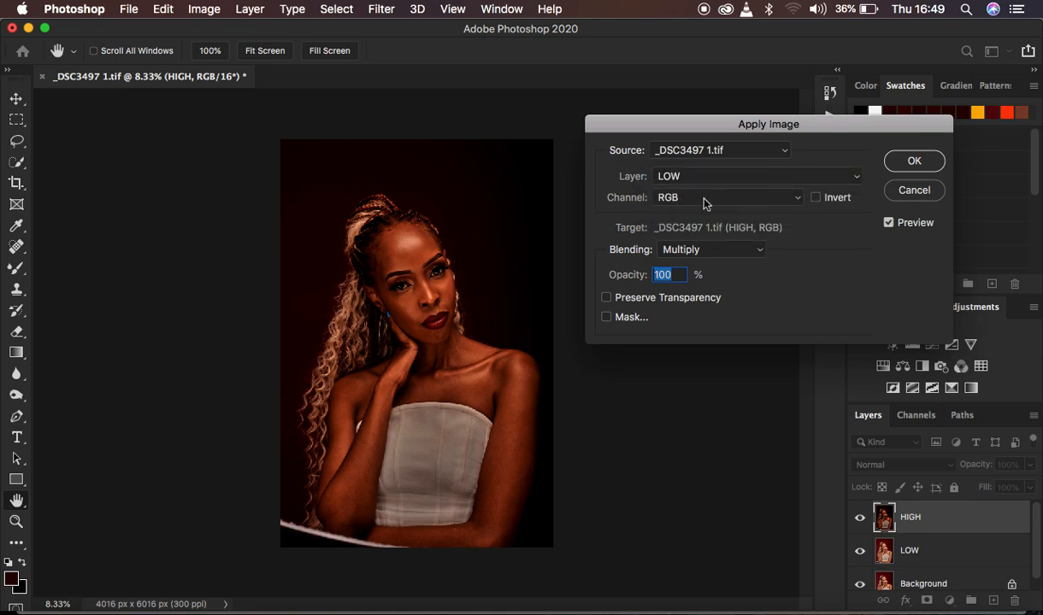
pyautogui.click(699, 200)
pyautogui.click(693, 202)
# - Try Subtract blending with scale 2 and offset 128 in Apply Image and examine the grey detail preview
pyautogui.click(680, 251)
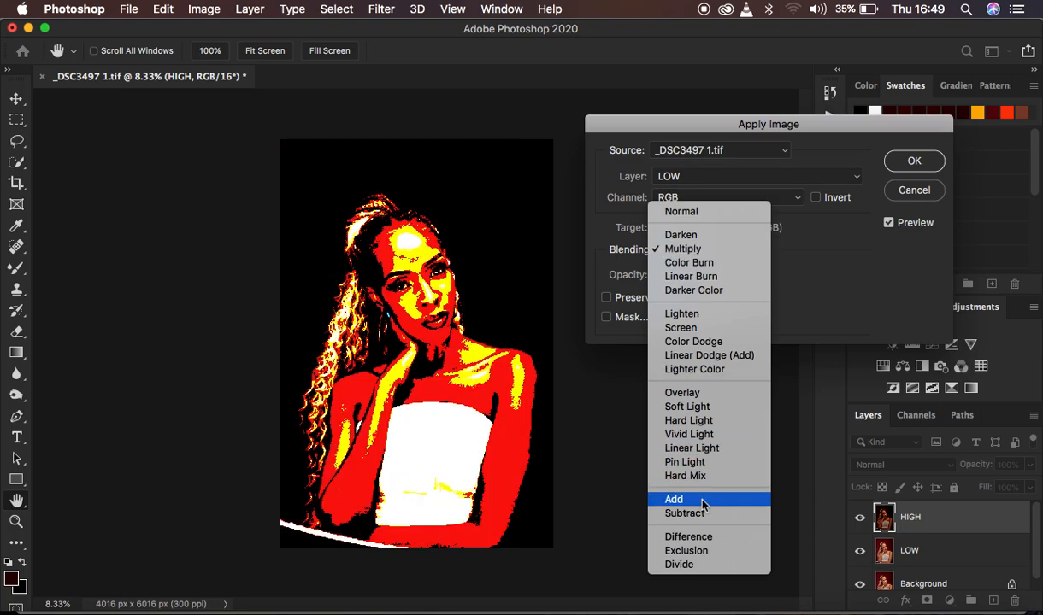
pyautogui.click(688, 512)
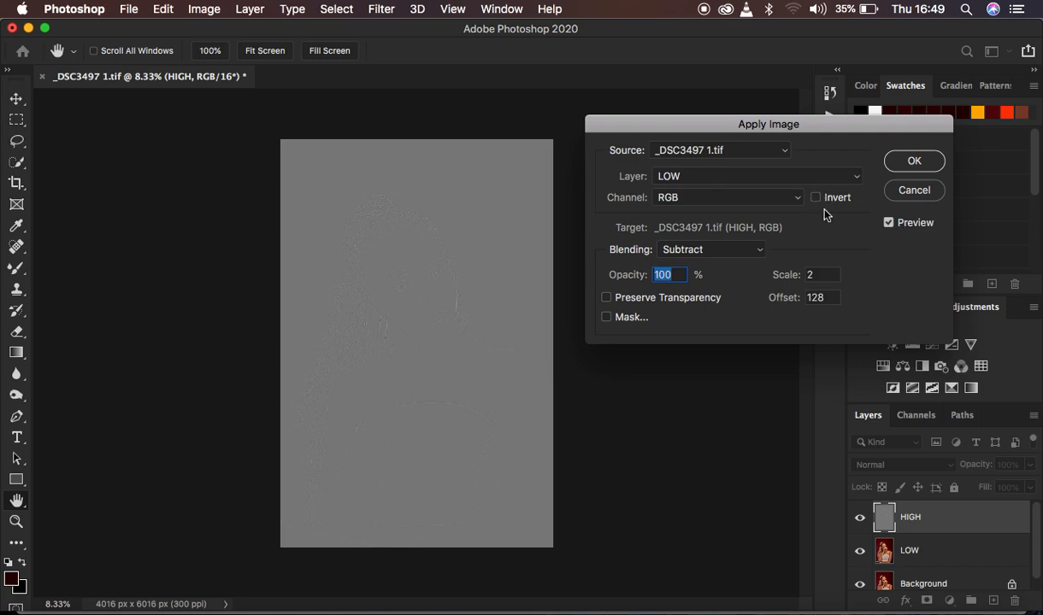
pyautogui.keyDown('super'); pyautogui.click(580, 280); pyautogui.keyUp('super')
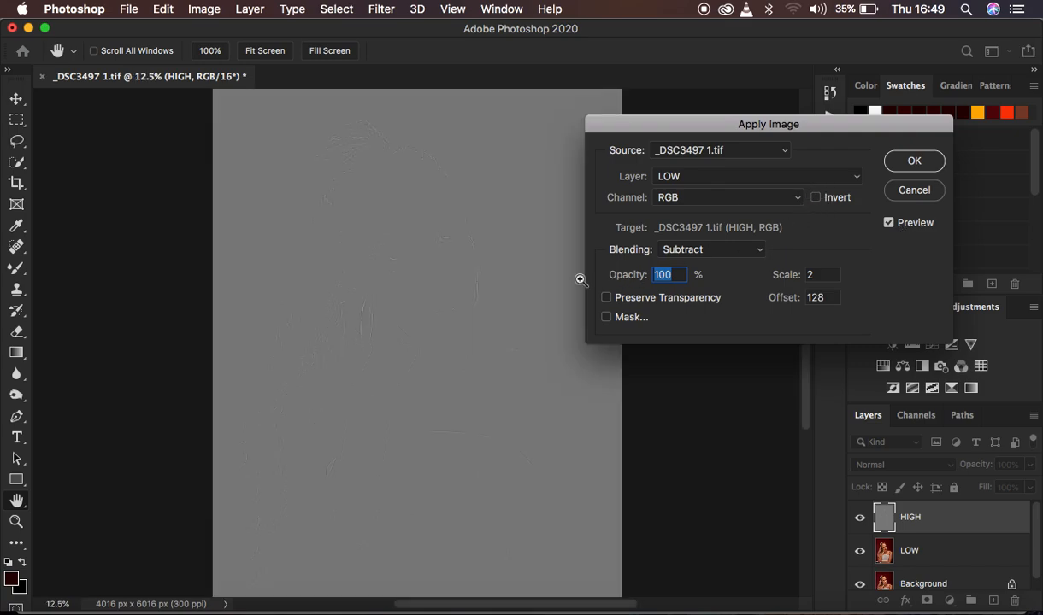
pyautogui.keyDown('super'); pyautogui.click(580, 280); pyautogui.keyUp('super')
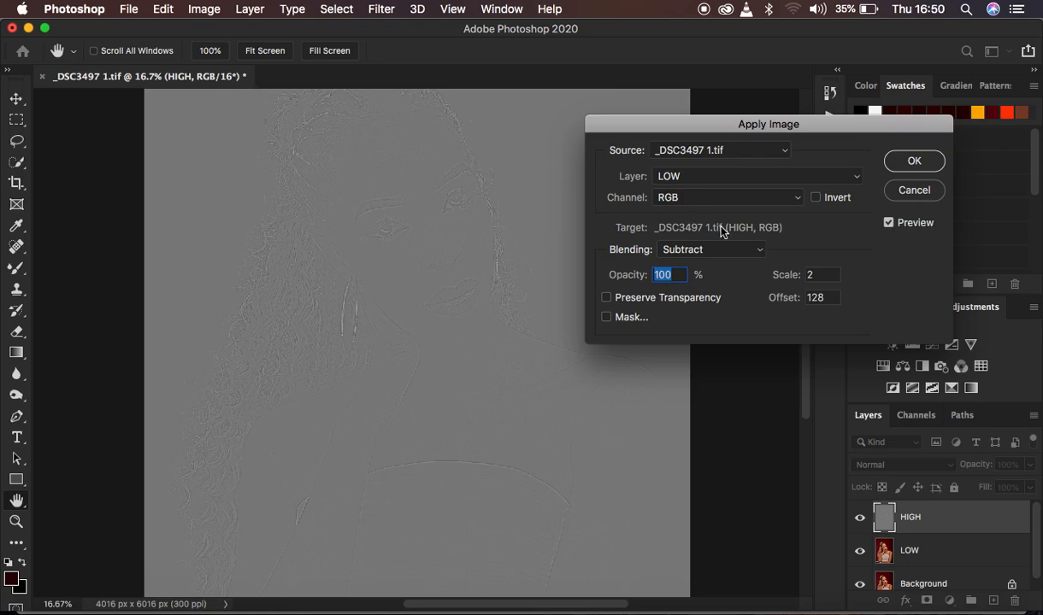
# - Apply the LOW layer to HIGH with Invert enabled, Add blending, 100% opacity, scale 2 and offset 0
pyautogui.click(692, 249)
pyautogui.click(683, 234)
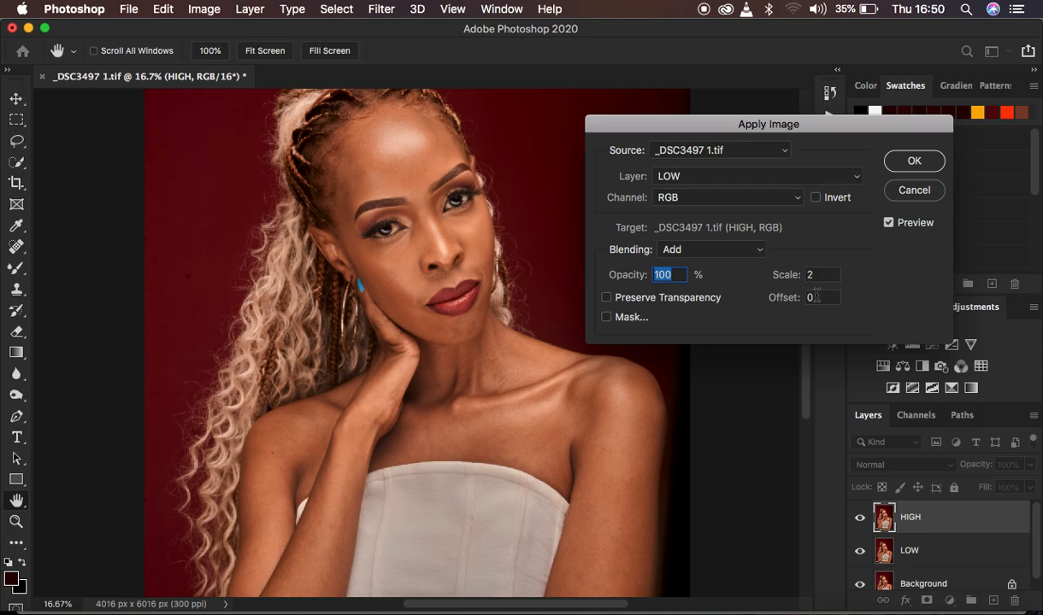
pyautogui.click(815, 198)
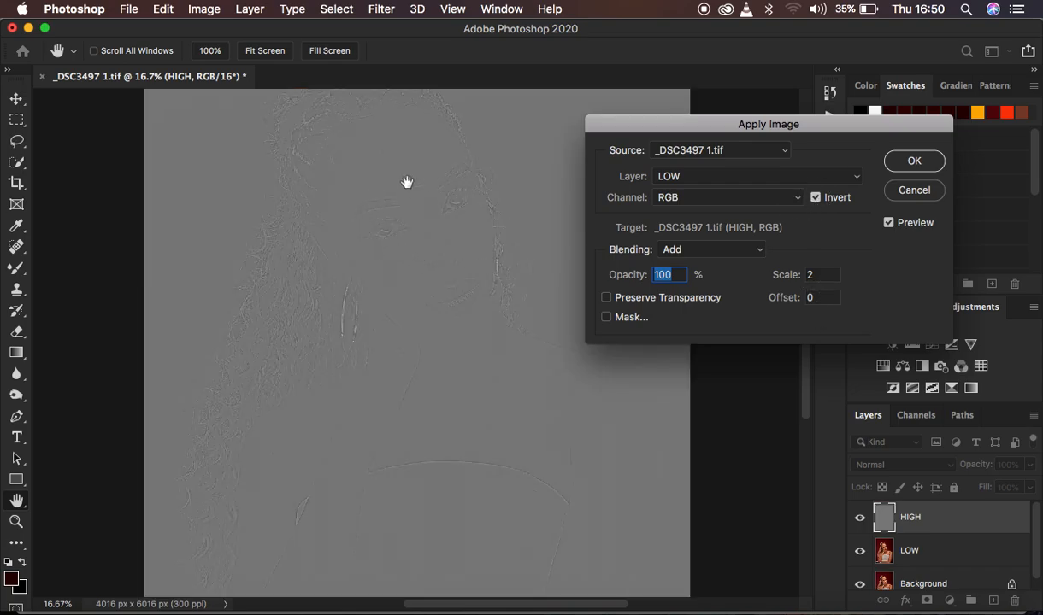
pyautogui.click(901, 160)
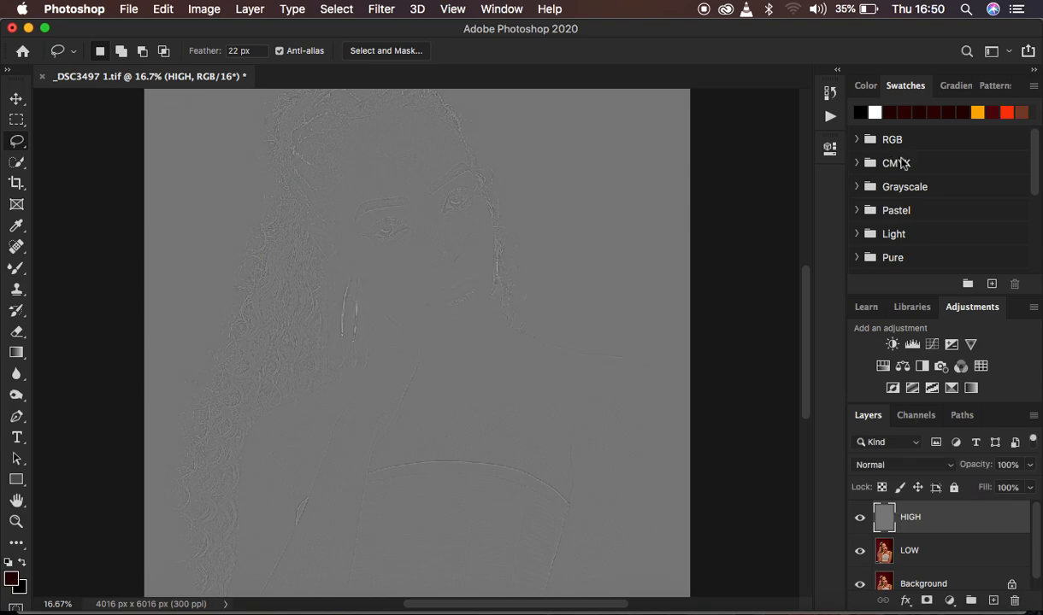
# - Set the HIGH layer's blend mode to Linear Light
pyautogui.click(886, 467)
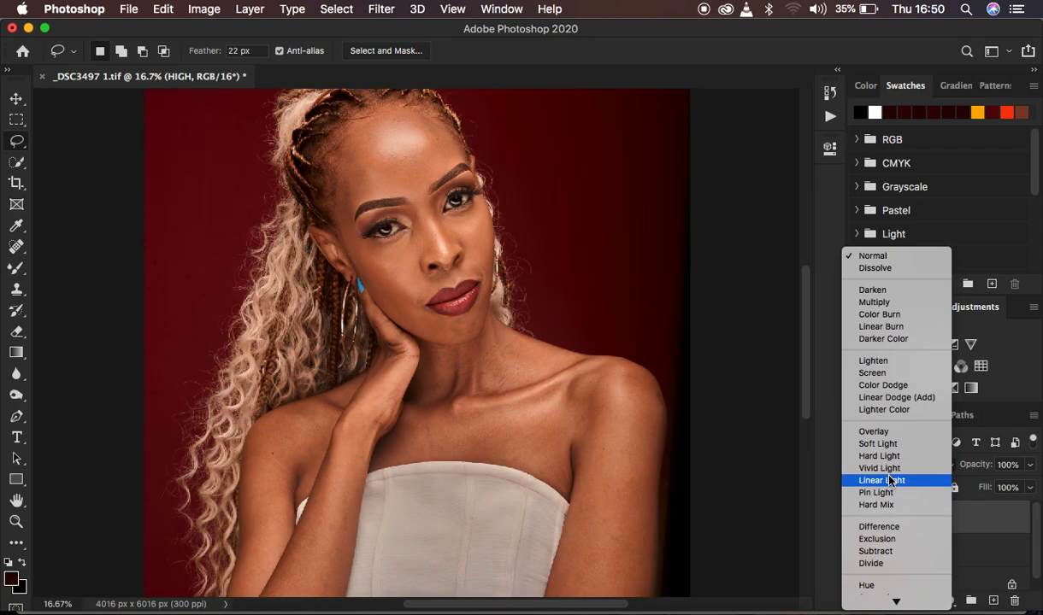
pyautogui.click(889, 481)
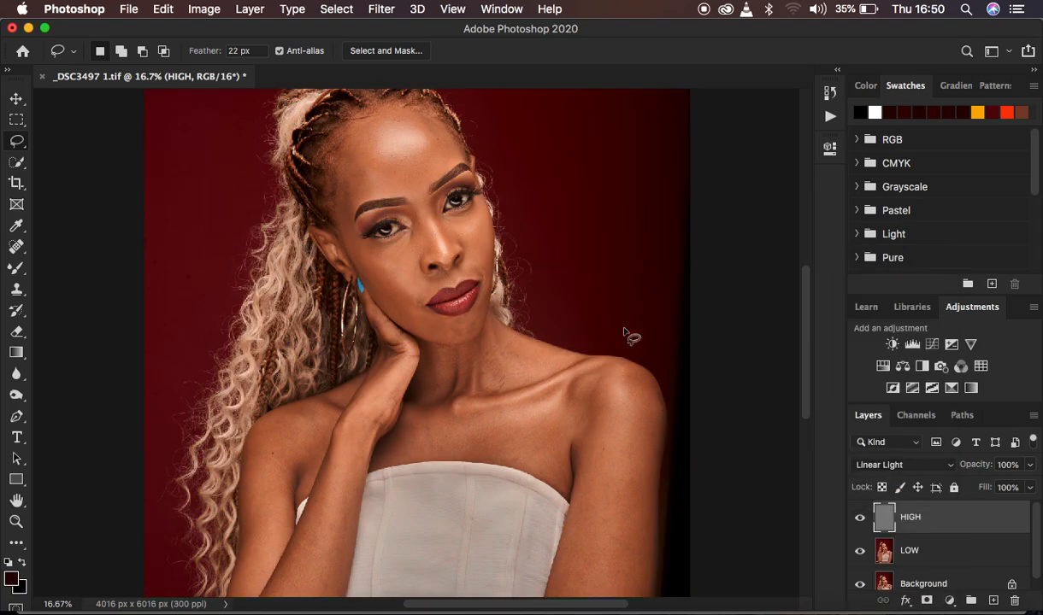
pyautogui.press('super+minus')
pyautogui.press('super+minus')
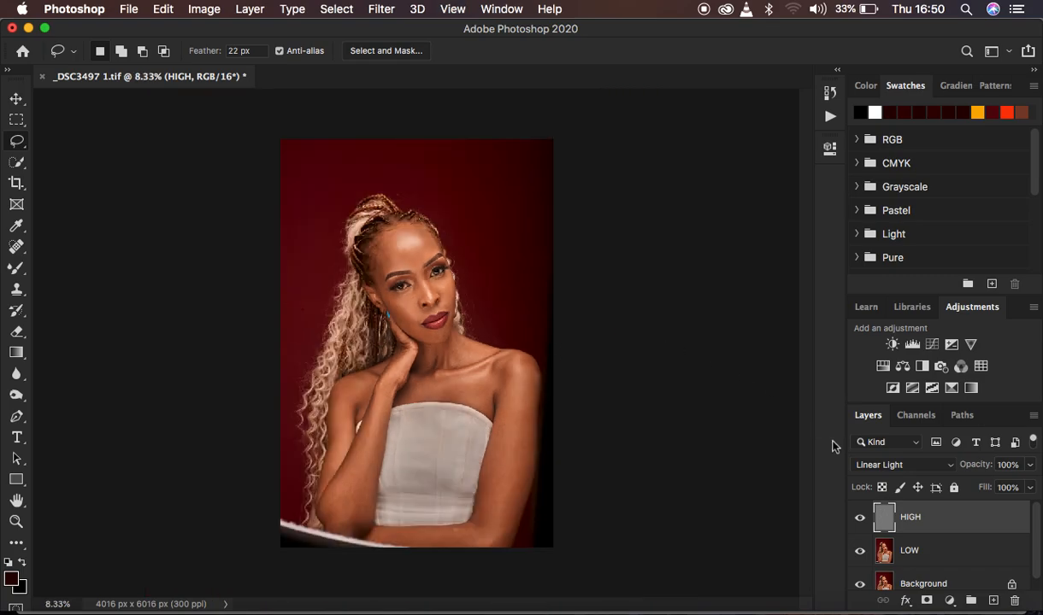
# - Group the HIGH and LOW layers, name the group "freq sep" and expand it
pyautogui.keyDown('shift'); pyautogui.click(948, 549); pyautogui.keyUp('shift')
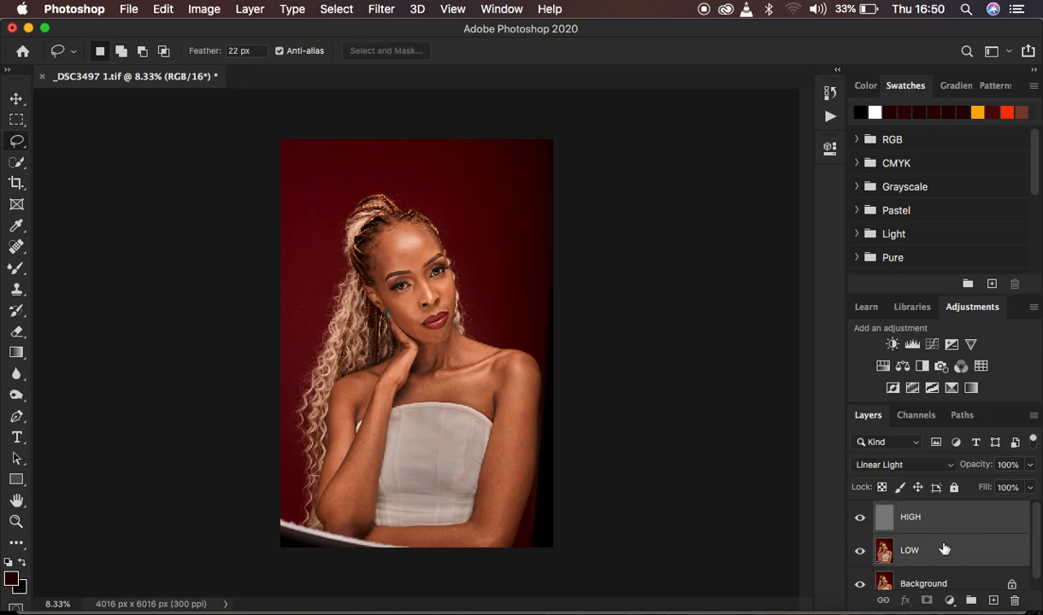
pyautogui.press('super+g')
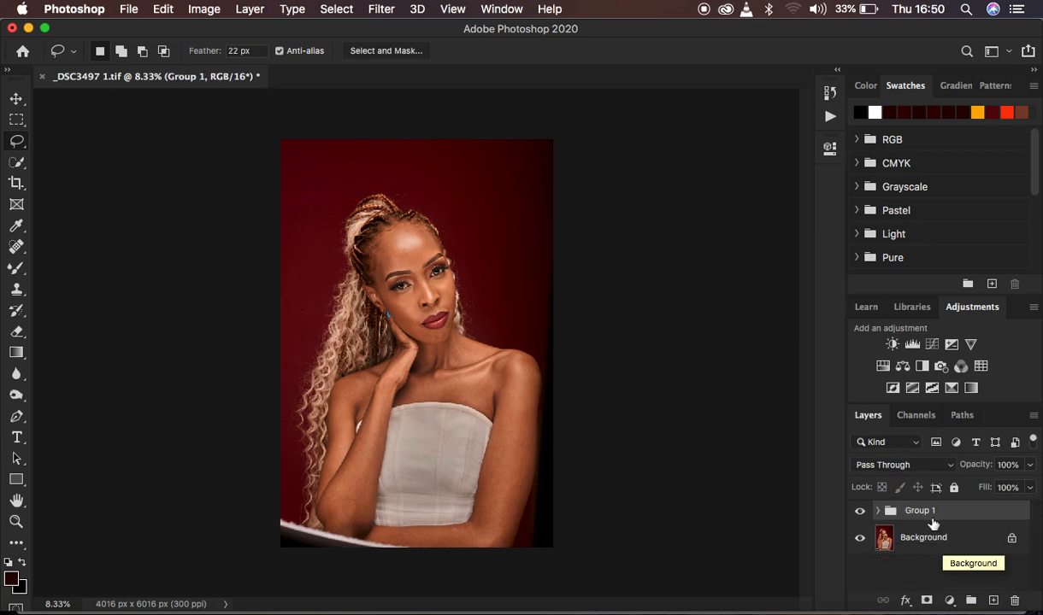
pyautogui.doubleClick(922, 510)
pyautogui.write('freq sep')
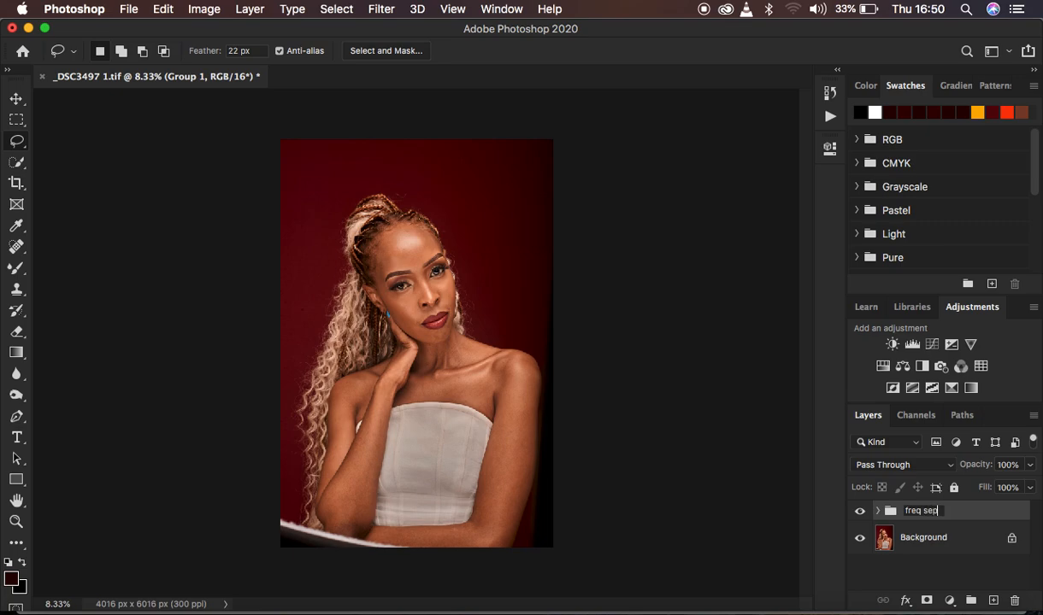
pyautogui.press('Return')
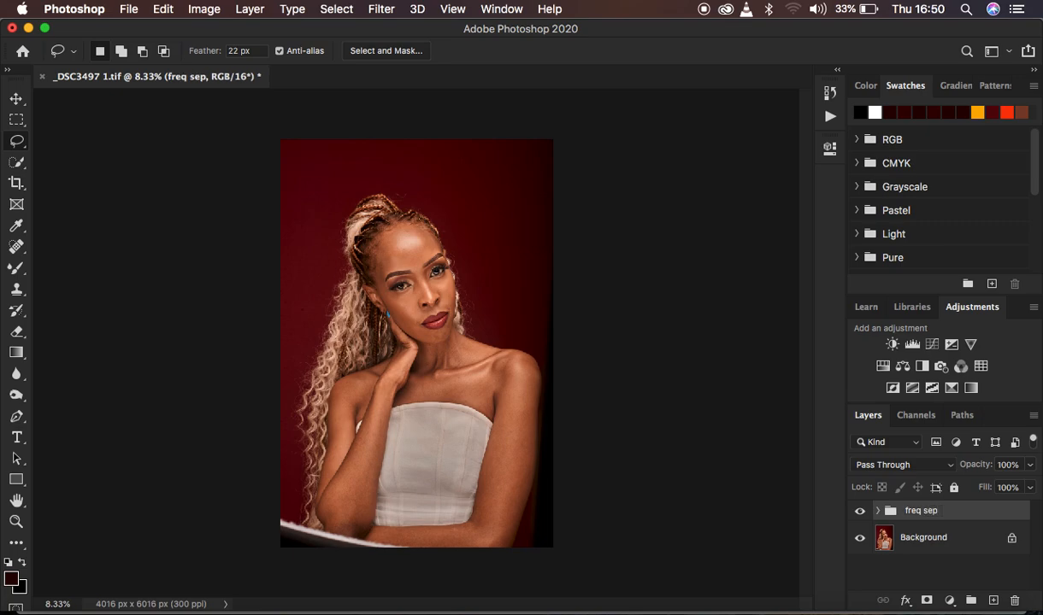
pyautogui.click(877, 510)
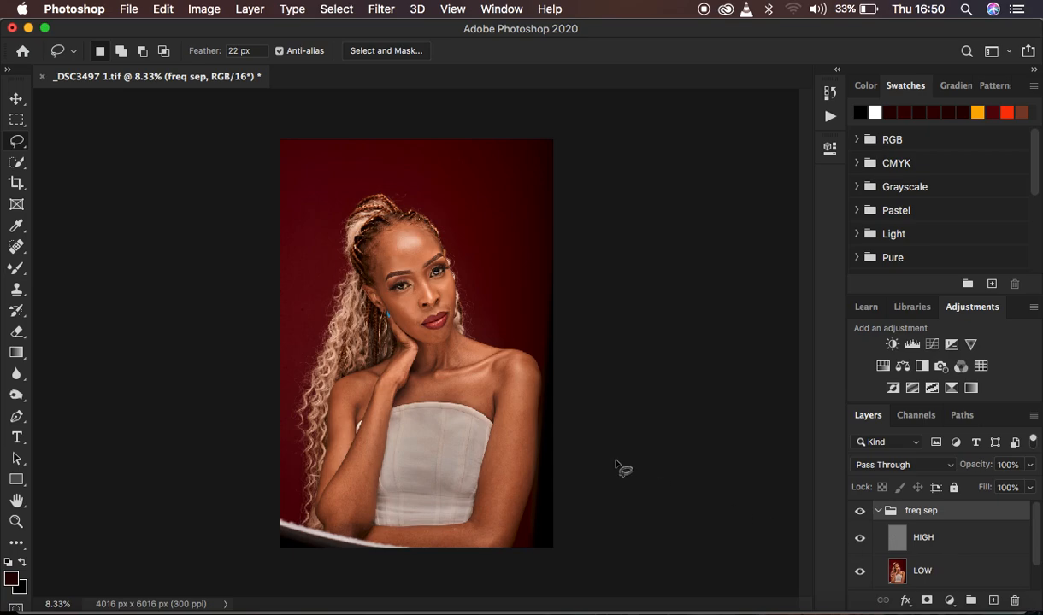
# - Choose the Mixer Brush tool from the brush tools
pyautogui.click(16, 271)
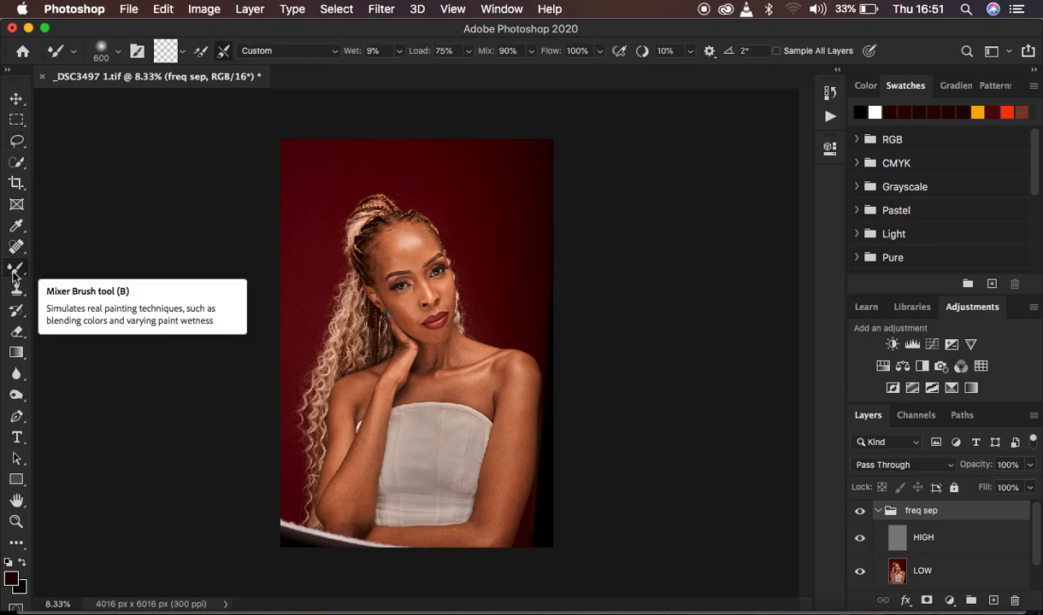
pyautogui.rightClick(13, 273)
pyautogui.click(85, 268)
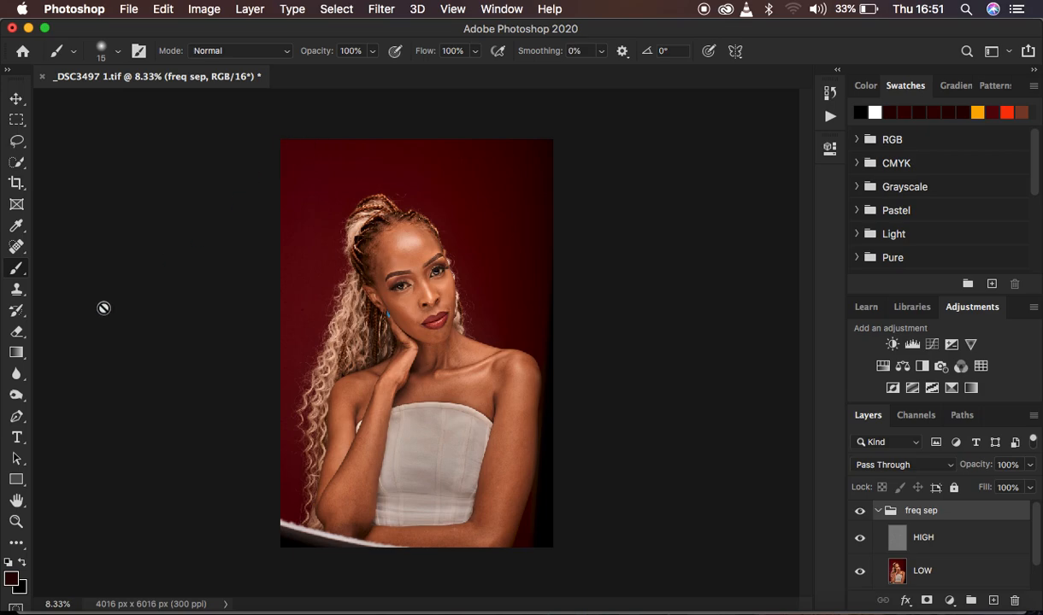
pyautogui.click(18, 272)
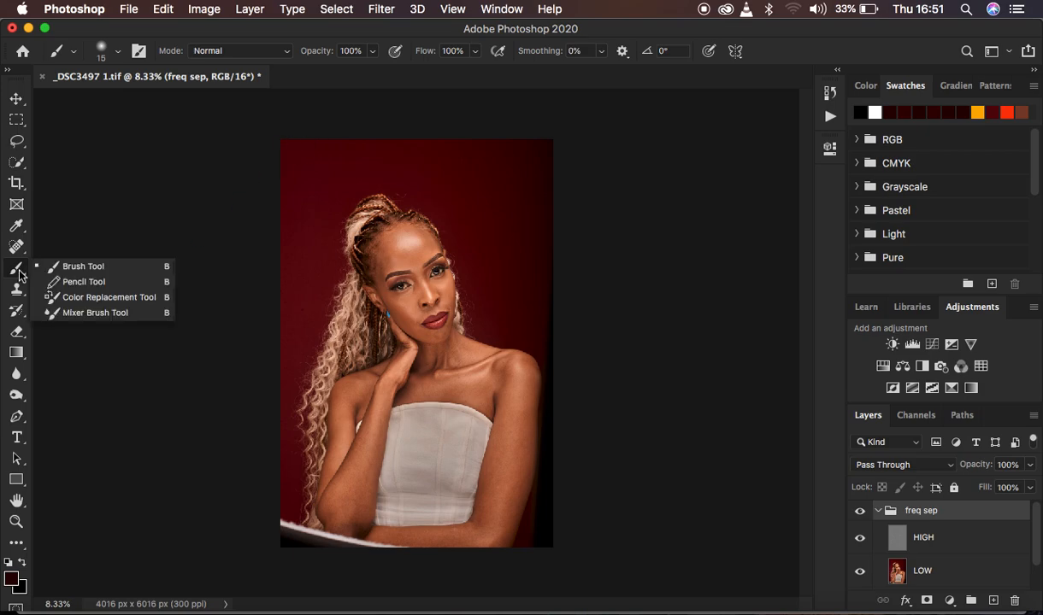
pyautogui.click(95, 313)
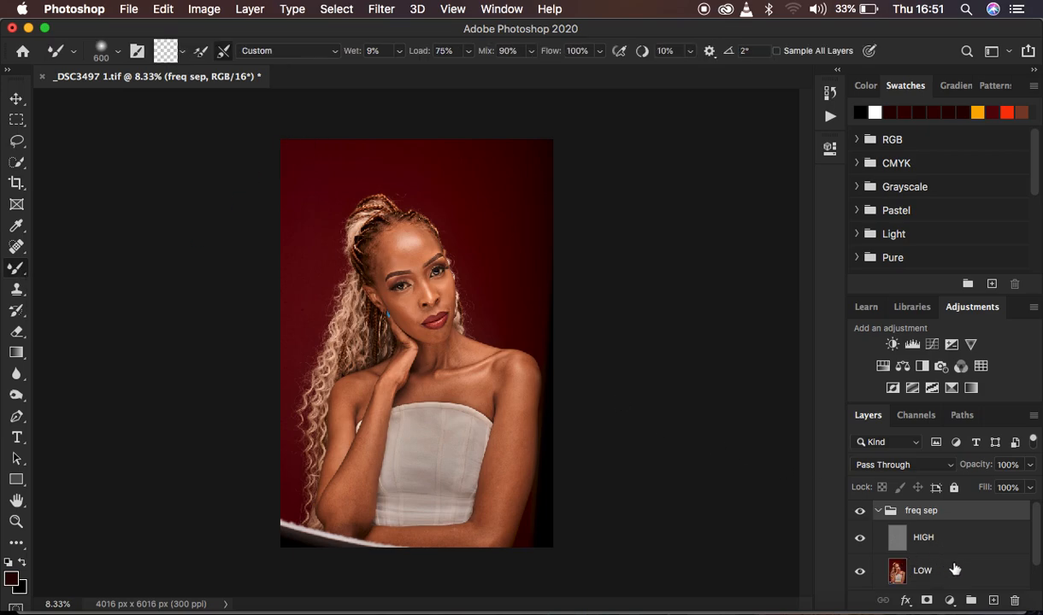
# - Review the Mixer Brush's size, hardness, brush load and clean-after-stroke settings
pyautogui.click(117, 51)
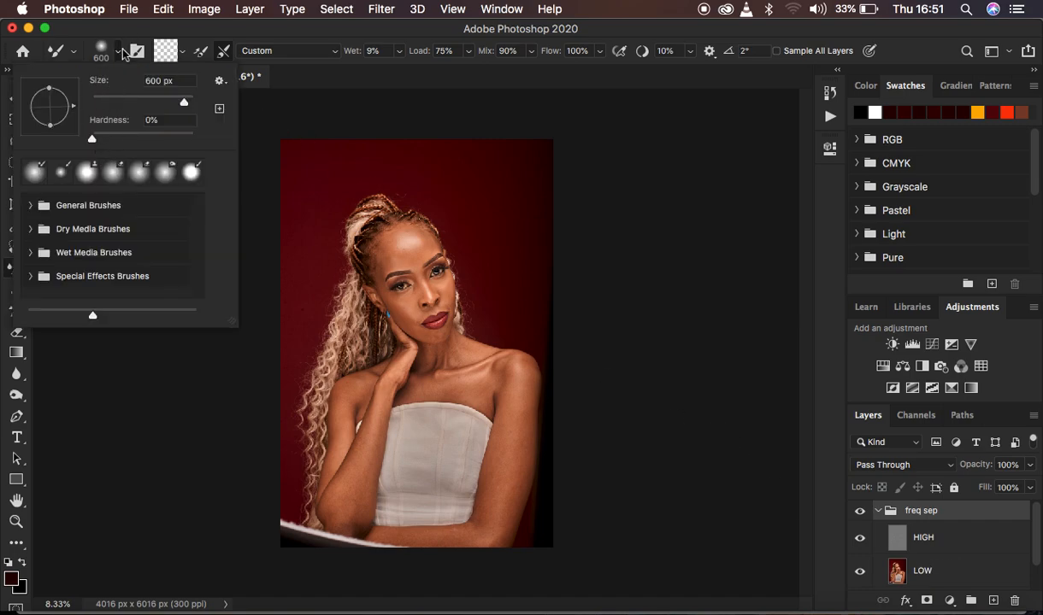
pyautogui.click(170, 52)
pyautogui.click(181, 52)
pyautogui.click(192, 65)
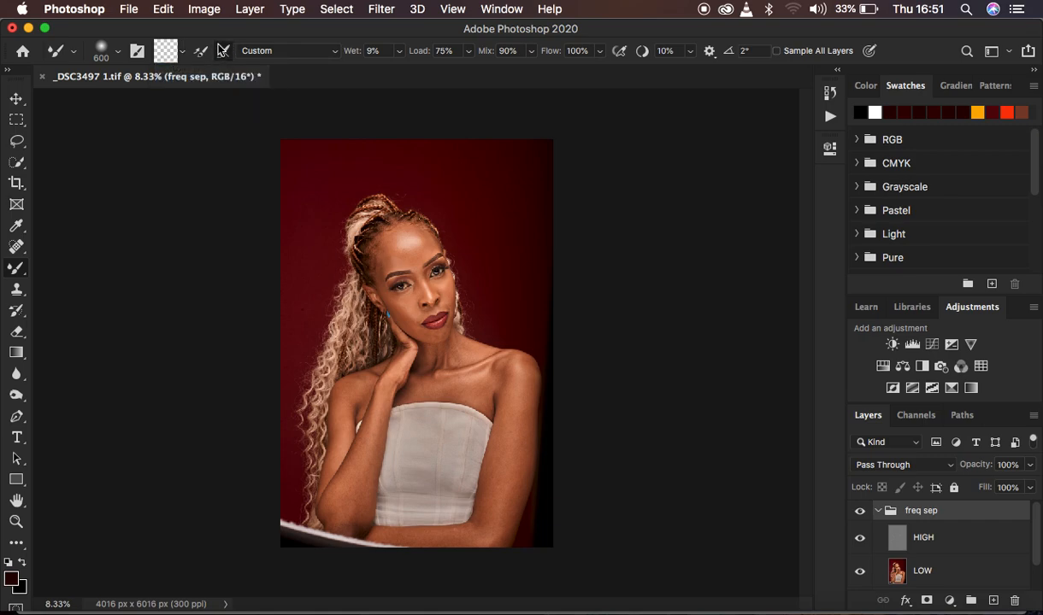
pyautogui.click(223, 50)
# - Select the LOW layer with HIGH hidden and smooth the forehead and temple skin using a Mixer Brush of about 300 px
pyautogui.click(932, 577)
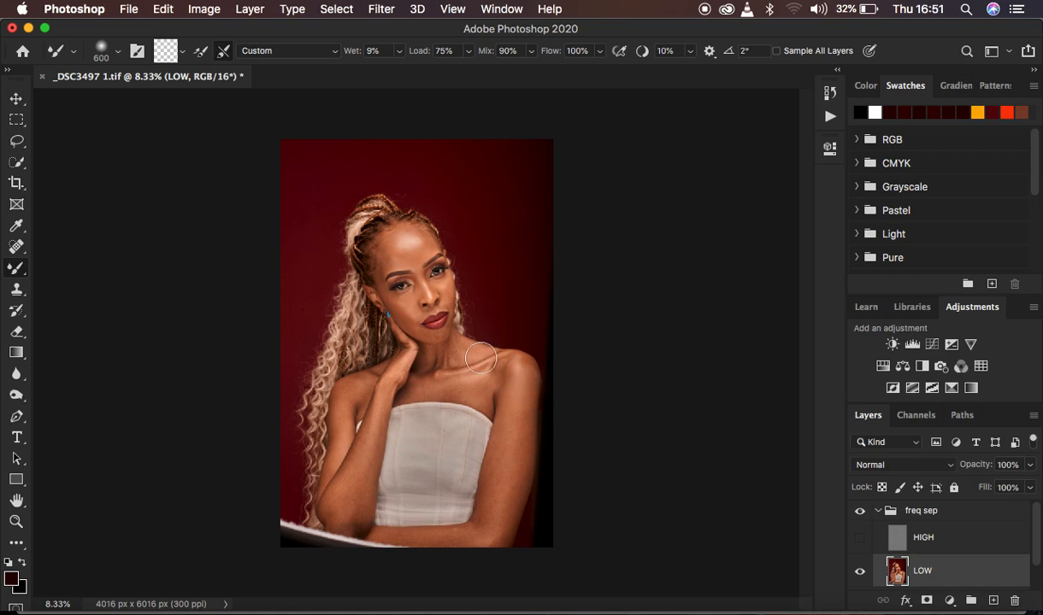
pyautogui.press('super+plus')
pyautogui.press('super+plus')
pyautogui.press('super+plus')
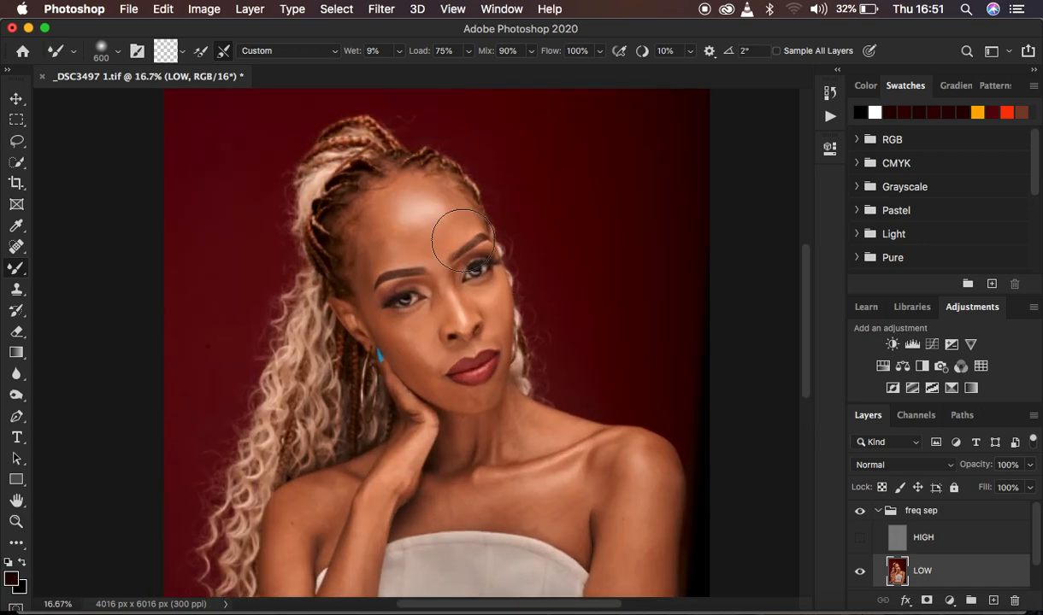
pyautogui.press('[')
pyautogui.press('[')
pyautogui.press('[')
pyautogui.press('[')
pyautogui.press('[')
pyautogui.press('[')
pyautogui.press('[')
pyautogui.moveTo(448, 221)
pyautogui.mouseDown()
pyautogui.moveTo(429, 193)
pyautogui.moveTo(446, 197)
pyautogui.moveTo(436, 217)
pyautogui.moveTo(450, 205)
pyautogui.moveTo(437, 205)
pyautogui.moveTo(444, 192)
pyautogui.moveTo(433, 184)
pyautogui.moveTo(449, 202)
pyautogui.moveTo(434, 194)
pyautogui.moveTo(447, 216)
pyautogui.moveTo(436, 244)
pyautogui.moveTo(422, 217)
pyautogui.moveTo(444, 195)
pyautogui.moveTo(428, 180)
pyautogui.moveTo(445, 185)
pyautogui.moveTo(451, 203)
pyautogui.moveTo(434, 184)
pyautogui.moveTo(450, 231)
pyautogui.moveTo(435, 197)
pyautogui.moveTo(438, 234)
pyautogui.moveTo(385, 205)
pyautogui.moveTo(379, 223)
pyautogui.moveTo(371, 217)
pyautogui.moveTo(391, 244)
pyautogui.moveTo(382, 249)
pyautogui.moveTo(441, 238)
pyautogui.moveTo(441, 212)
pyautogui.moveTo(411, 184)
pyautogui.moveTo(444, 209)
pyautogui.moveTo(440, 225)
pyautogui.moveTo(398, 226)
pyautogui.moveTo(413, 232)
pyautogui.moveTo(363, 279)
pyautogui.mouseUp()
pyautogui.press(']')
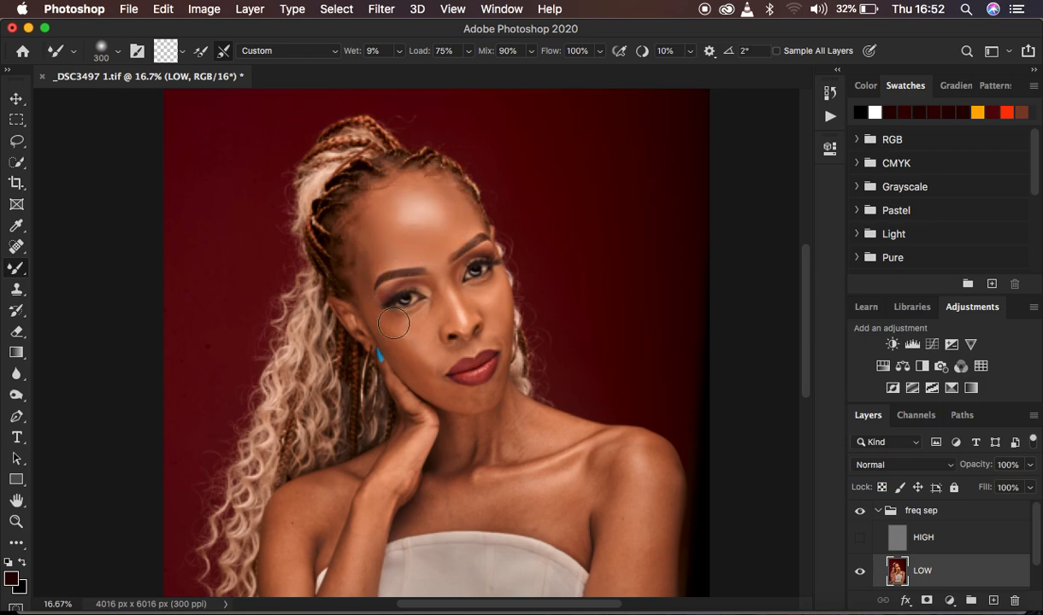
pyautogui.moveTo(376, 240)
pyautogui.mouseDown()
pyautogui.moveTo(363, 310)
pyautogui.moveTo(421, 365)
pyautogui.moveTo(393, 309)
pyautogui.moveTo(407, 316)
pyautogui.moveTo(402, 325)
pyautogui.moveTo(361, 251)
pyautogui.moveTo(360, 282)
pyautogui.mouseUp()
# - Reduce the Mixer Brush to 175 px and blend the skin on both cheeks, under the eyes and around the mouth and jaw
pyautogui.press('[')
pyautogui.moveTo(495, 293); pyautogui.dragTo(493, 310)
pyautogui.press('[')
pyautogui.press('[')
pyautogui.moveTo(490, 293)
pyautogui.mouseDown()
pyautogui.moveTo(500, 339)
pyautogui.moveTo(507, 328)
pyautogui.mouseUp()
pyautogui.moveTo(434, 344)
pyautogui.mouseDown()
pyautogui.moveTo(374, 309)
pyautogui.moveTo(387, 331)
pyautogui.mouseUp()
pyautogui.moveTo(435, 389)
pyautogui.mouseDown()
pyautogui.moveTo(468, 402)
pyautogui.moveTo(477, 387)
pyautogui.moveTo(484, 395)
pyautogui.moveTo(433, 384)
pyautogui.moveTo(435, 374)
pyautogui.moveTo(405, 363)
pyautogui.moveTo(436, 381)
pyautogui.moveTo(405, 319)
pyautogui.moveTo(415, 302)
pyautogui.moveTo(454, 322)
pyautogui.moveTo(448, 260)
pyautogui.moveTo(463, 286)
pyautogui.moveTo(420, 258)
pyautogui.moveTo(446, 274)
pyautogui.moveTo(430, 244)
pyautogui.moveTo(440, 231)
pyautogui.moveTo(423, 225)
pyautogui.mouseUp()
pyautogui.moveTo(417, 370); pyautogui.dragTo(439, 373)
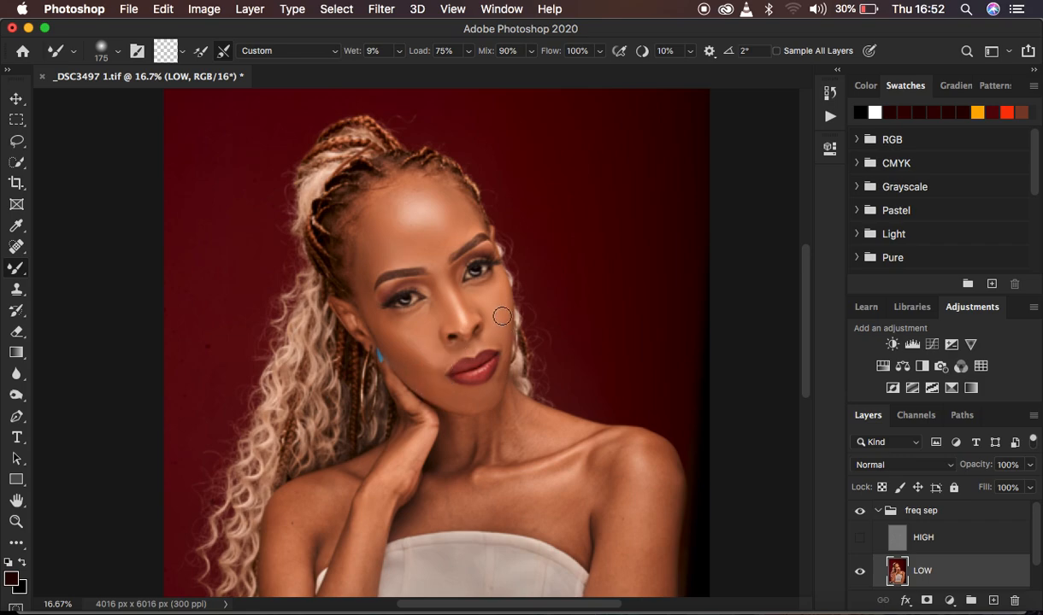
pyautogui.moveTo(501, 341); pyautogui.dragTo(502, 363)
# - Enlarge the Mixer Brush to 250 px and blend the forehead highlight and the cheek below the eye again
pyautogui.press(']')
pyautogui.press(']')
pyautogui.press(']')
pyautogui.moveTo(445, 214)
pyautogui.mouseDown()
pyautogui.moveTo(397, 212)
pyautogui.moveTo(394, 188)
pyautogui.moveTo(406, 231)
pyautogui.moveTo(419, 236)
pyautogui.moveTo(438, 227)
pyautogui.moveTo(418, 205)
pyautogui.mouseUp()
pyautogui.moveTo(414, 321); pyautogui.dragTo(380, 315)
pyautogui.scroll(-5, 530, 339)
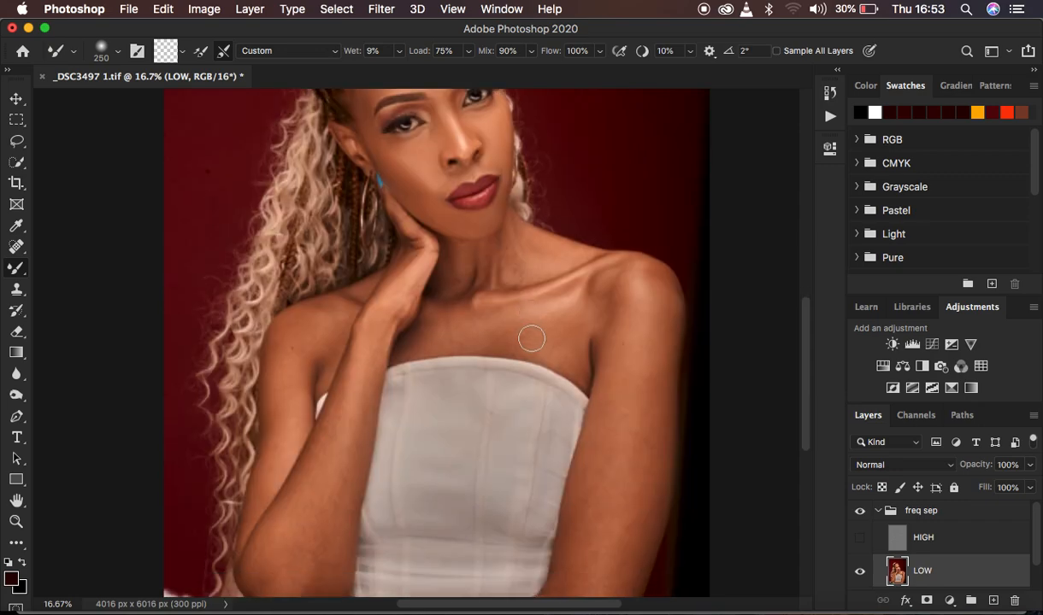
pyautogui.press('super+minus')
pyautogui.press('super+minus')
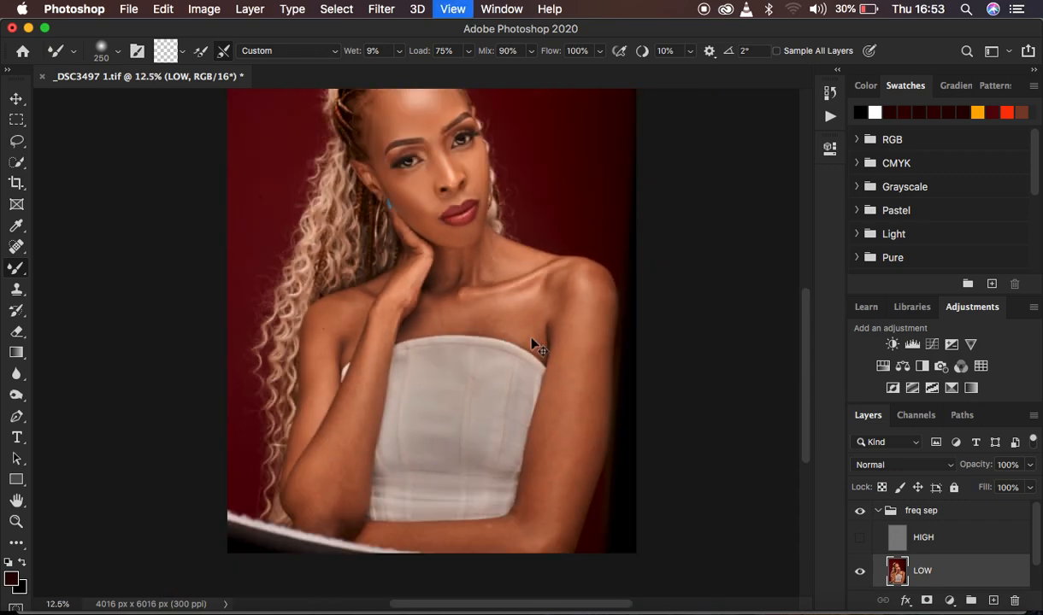
pyautogui.press('super+plus')
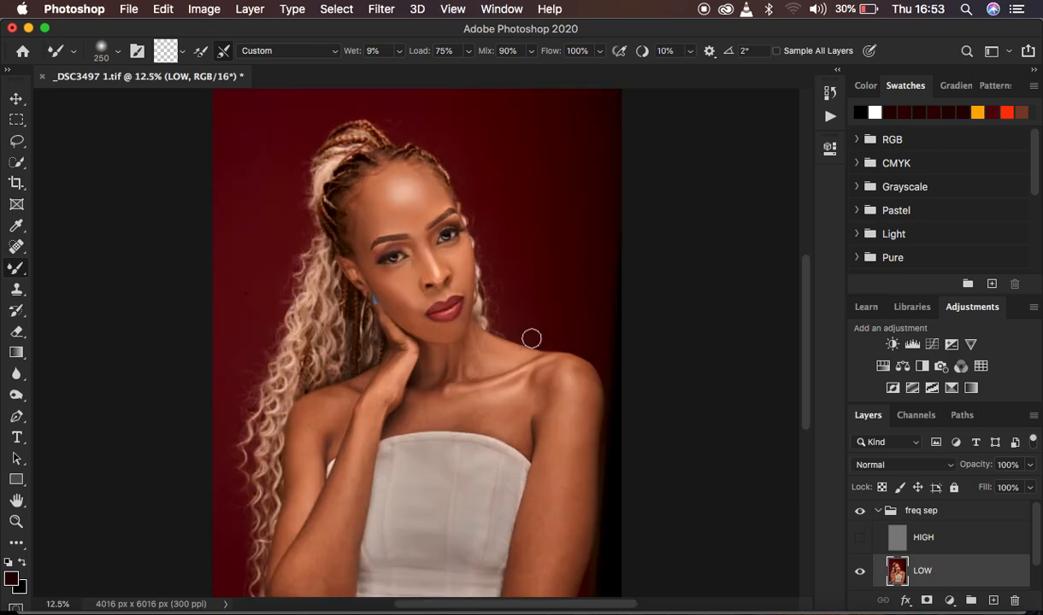
pyautogui.scroll(-4, 560, 368)
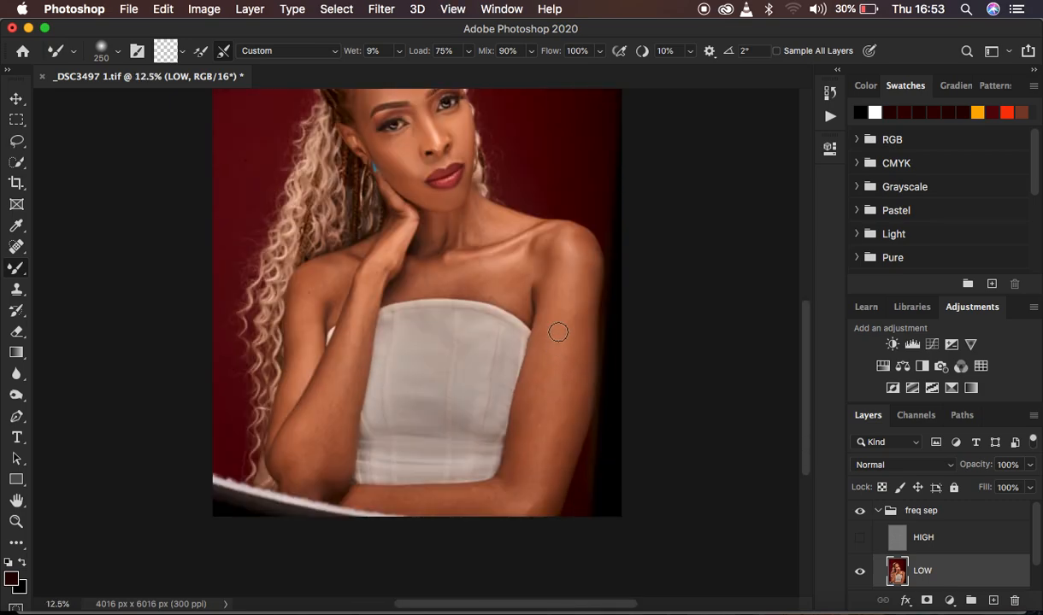
# - Enlarge the Mixer Brush to 700 px and blend the skin tones along both arms on the LOW layer
pyautogui.press(']')
pyautogui.press(']')
pyautogui.press(']')
pyautogui.press(']')
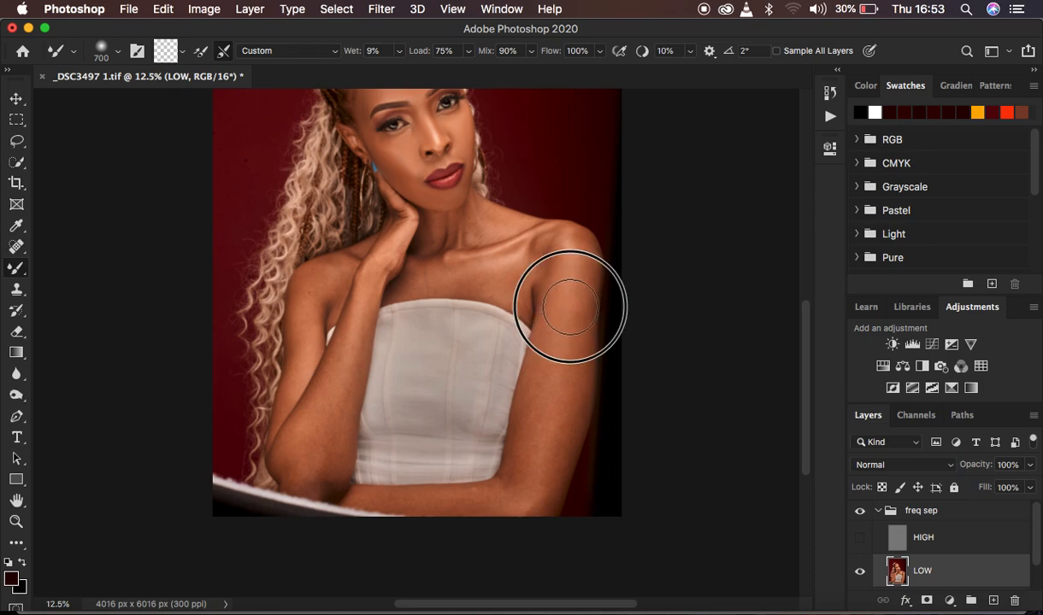
pyautogui.moveTo(558, 355); pyautogui.dragTo(543, 468)
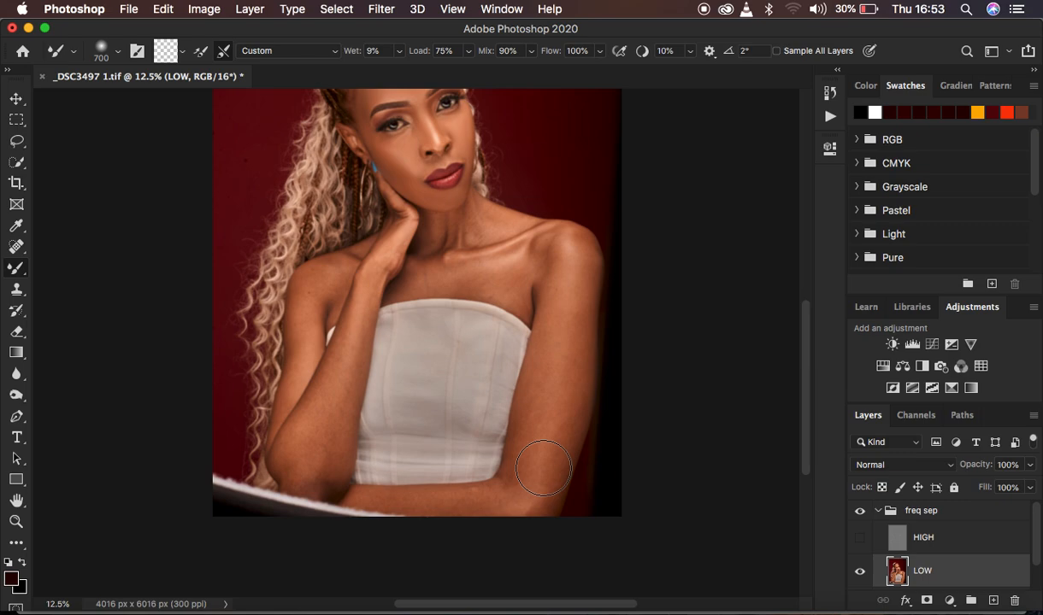
pyautogui.moveTo(544, 468); pyautogui.dragTo(556, 367)
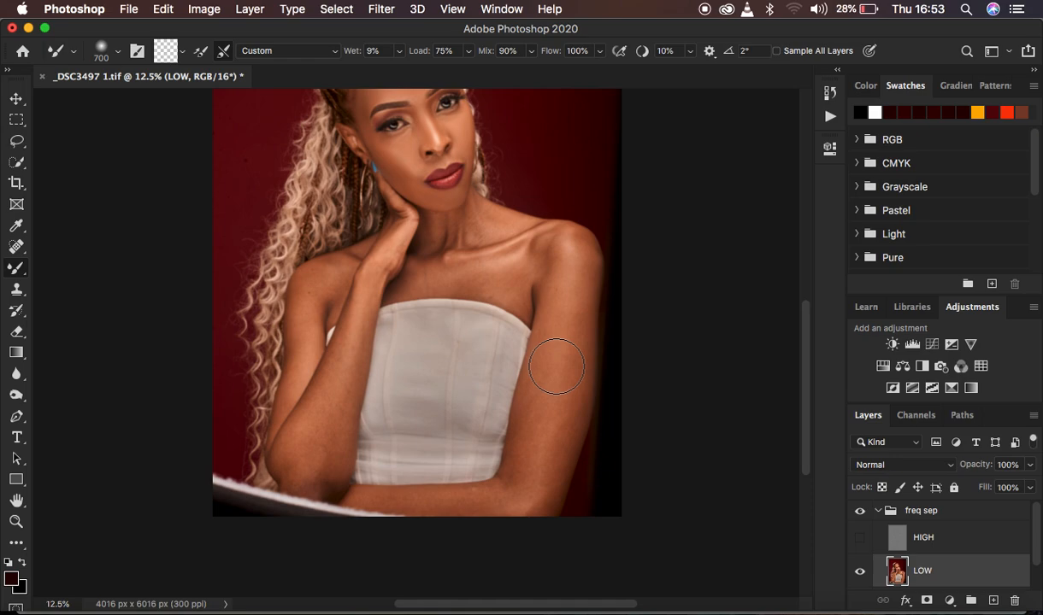
pyautogui.moveTo(343, 362)
pyautogui.mouseDown()
pyautogui.moveTo(315, 430)
pyautogui.moveTo(305, 380)
pyautogui.moveTo(318, 404)
pyautogui.moveTo(361, 320)
pyautogui.moveTo(324, 342)
pyautogui.moveTo(303, 412)
pyautogui.mouseUp()
# - Reduce the Mixer Brush to 300 px and blend the skin of the upper arm beside the long hair
pyautogui.press('[')
pyautogui.press('super+minus')
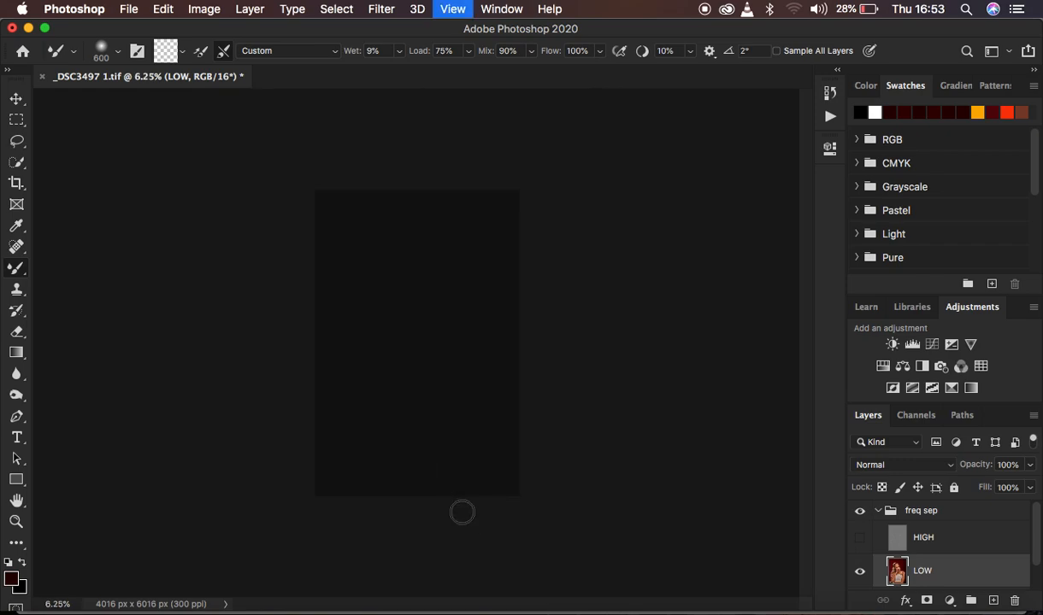
pyautogui.press('super+plus')
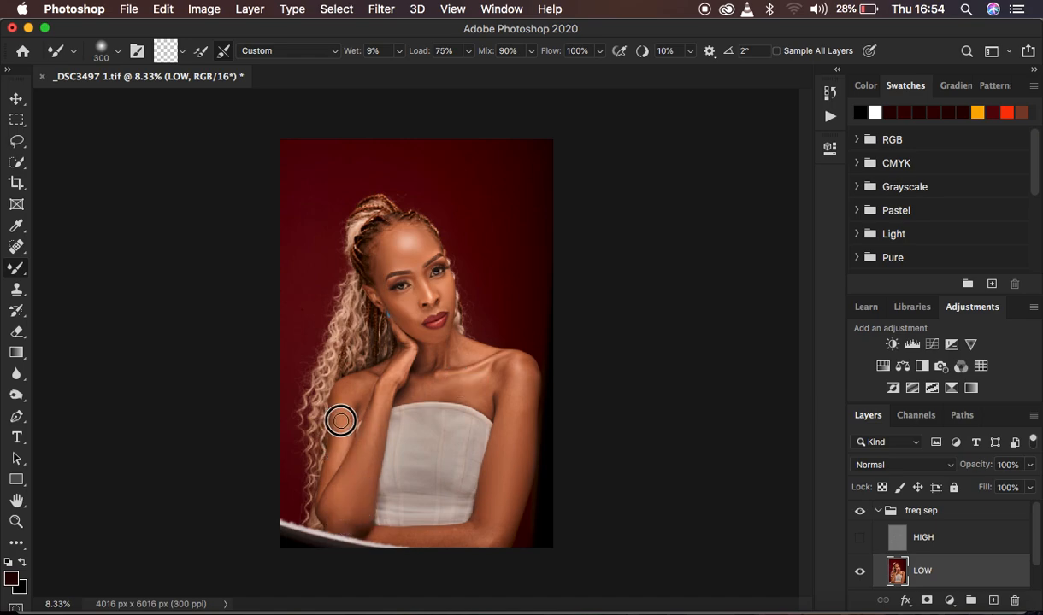
pyautogui.press('[')
pyautogui.press('[')
pyautogui.press('[')
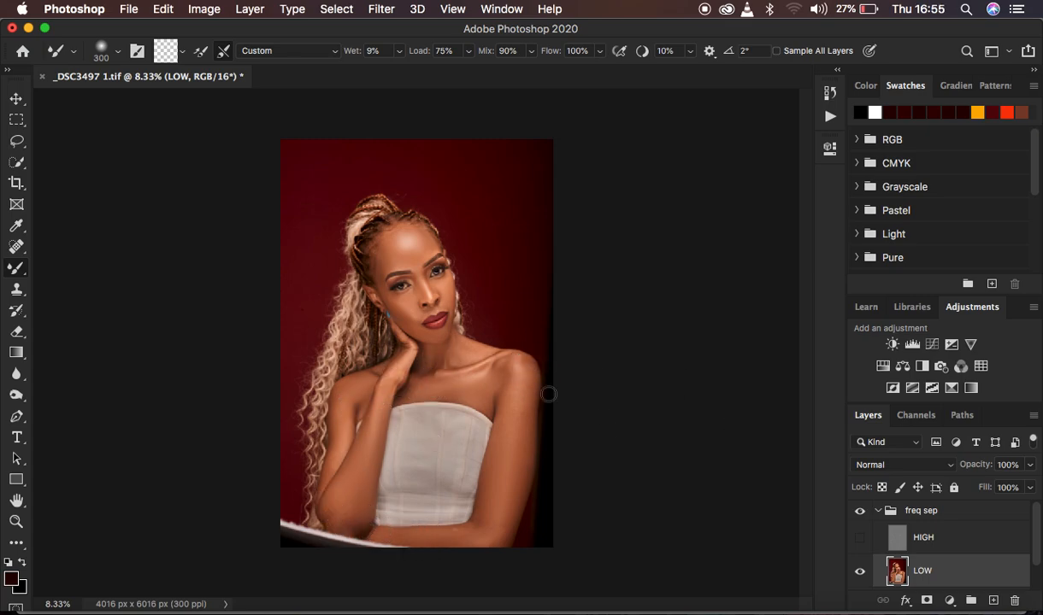
# - Show the HIGH layer and outline the forehead above the eyebrows with a 22 px feathered Lasso, keeping LOW active
pyautogui.click(859, 540)
pyautogui.click(860, 512)
pyautogui.click(17, 142)
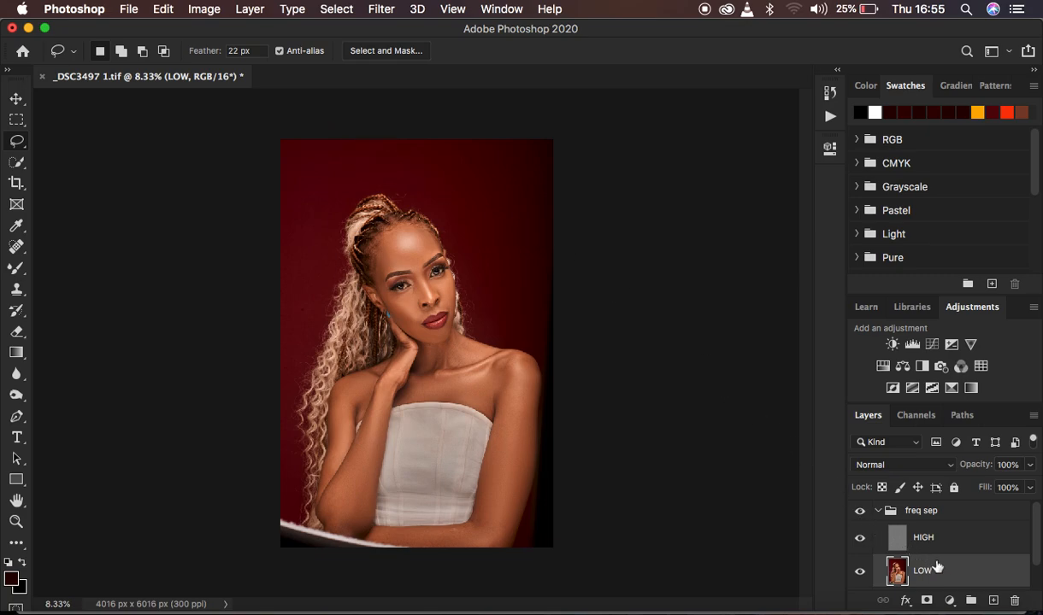
pyautogui.press('super+plus')
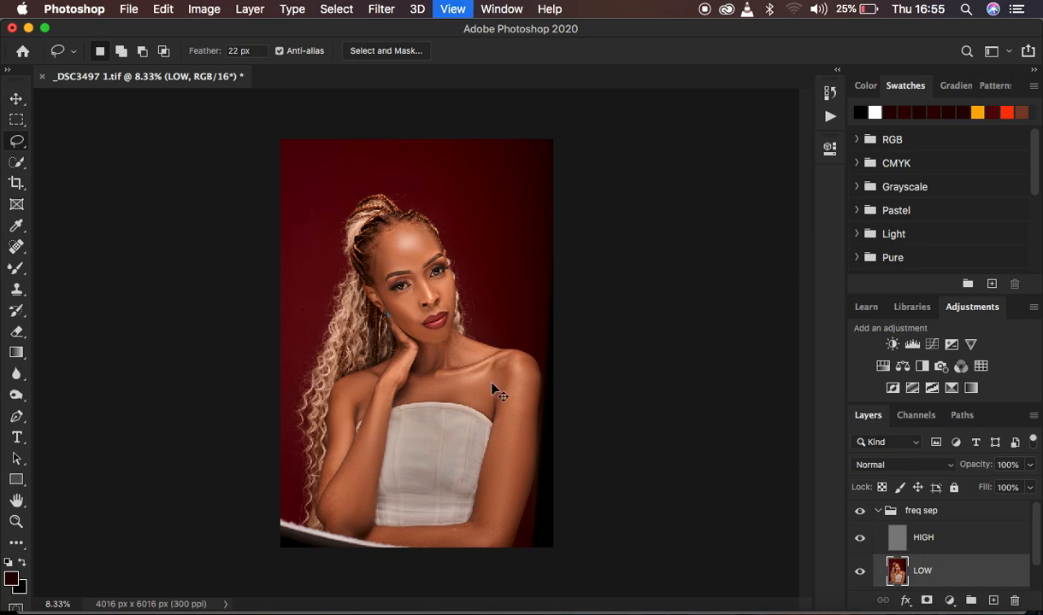
pyautogui.press('super+plus')
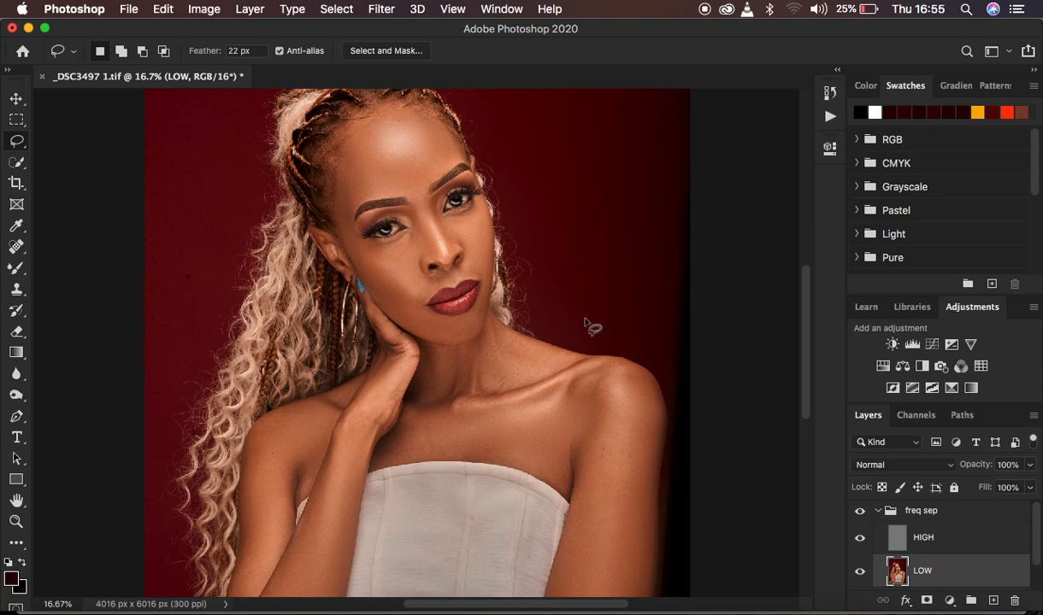
pyautogui.scroll(3, 588, 325)
pyautogui.moveTo(342, 211)
pyautogui.mouseDown()
pyautogui.moveTo(398, 182)
pyautogui.moveTo(424, 187)
pyautogui.moveTo(460, 237)
pyautogui.moveTo(422, 272)
pyautogui.moveTo(350, 284)
pyautogui.moveTo(341, 306)
pyautogui.moveTo(342, 211)
pyautogui.mouseUp()
# - Apply a Gaussian Blur with a 14.8 px radius to the forehead selection and deselect it
pyautogui.click(381, 9)
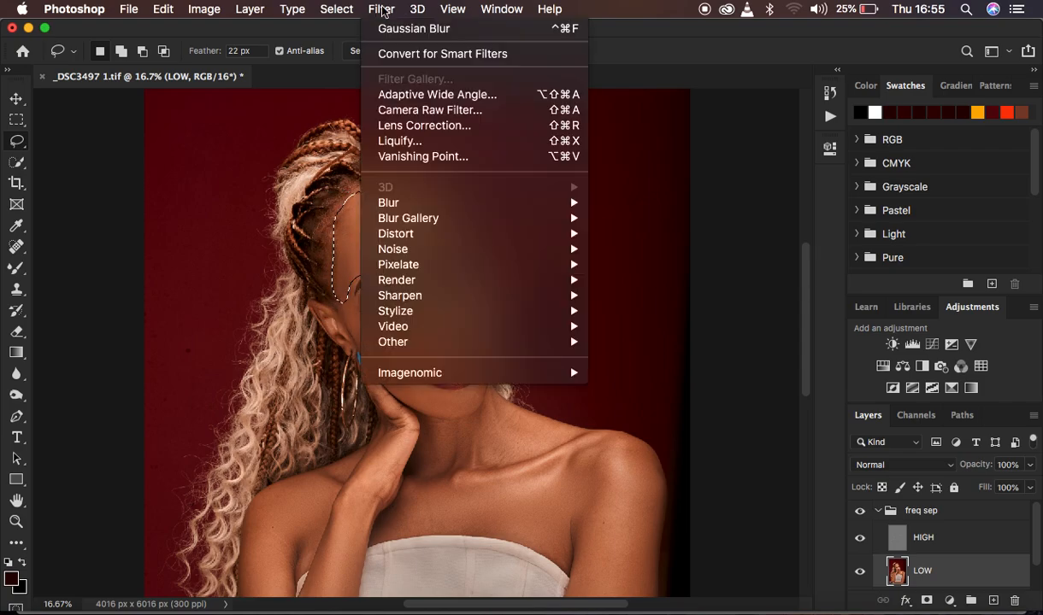
pyautogui.moveTo(479, 211)
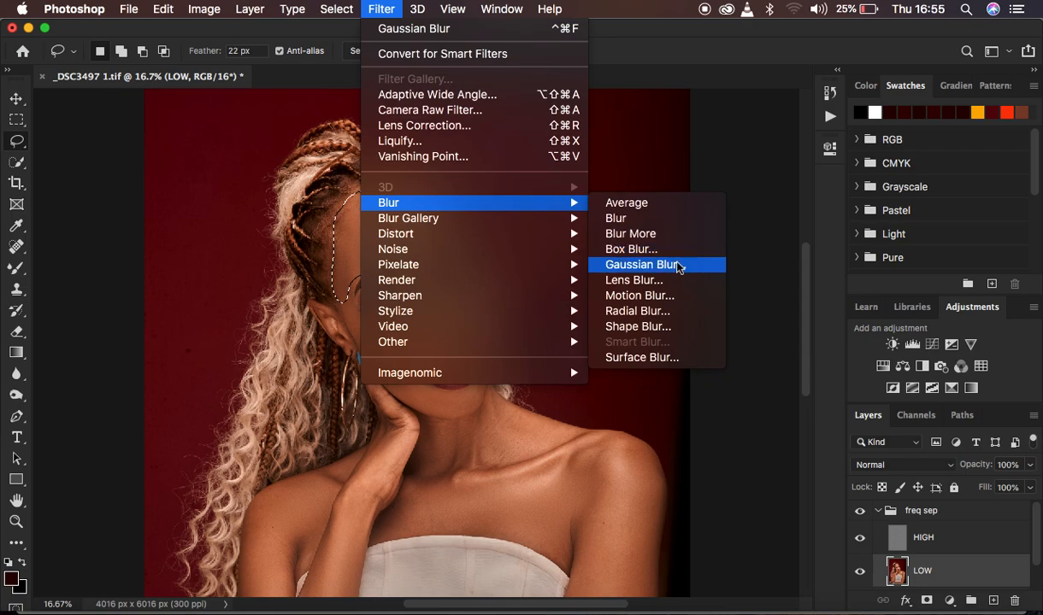
pyautogui.click(647, 260)
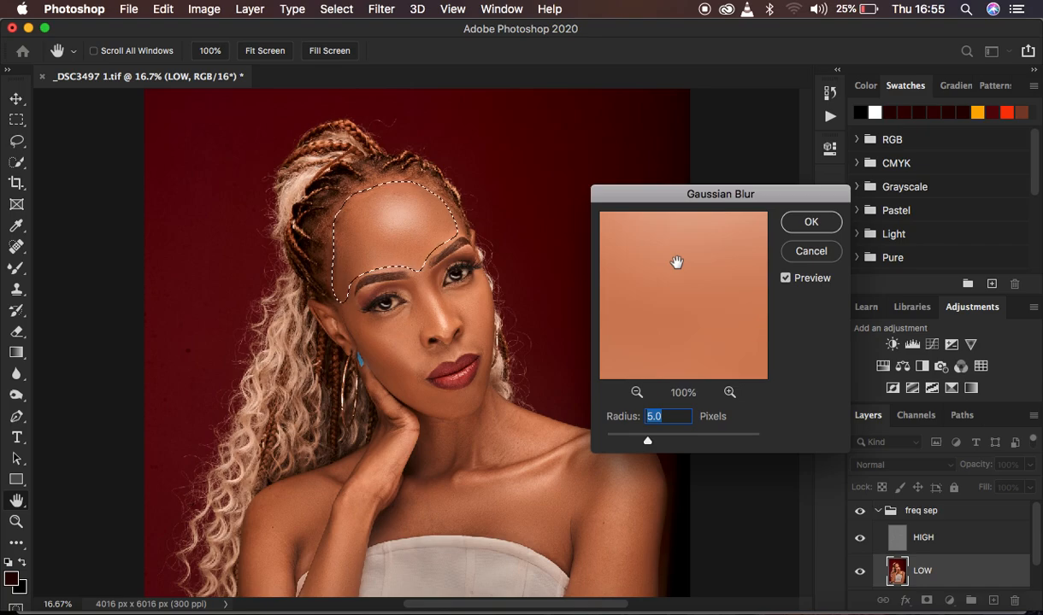
pyautogui.moveTo(712, 198); pyautogui.dragTo(714, 130)
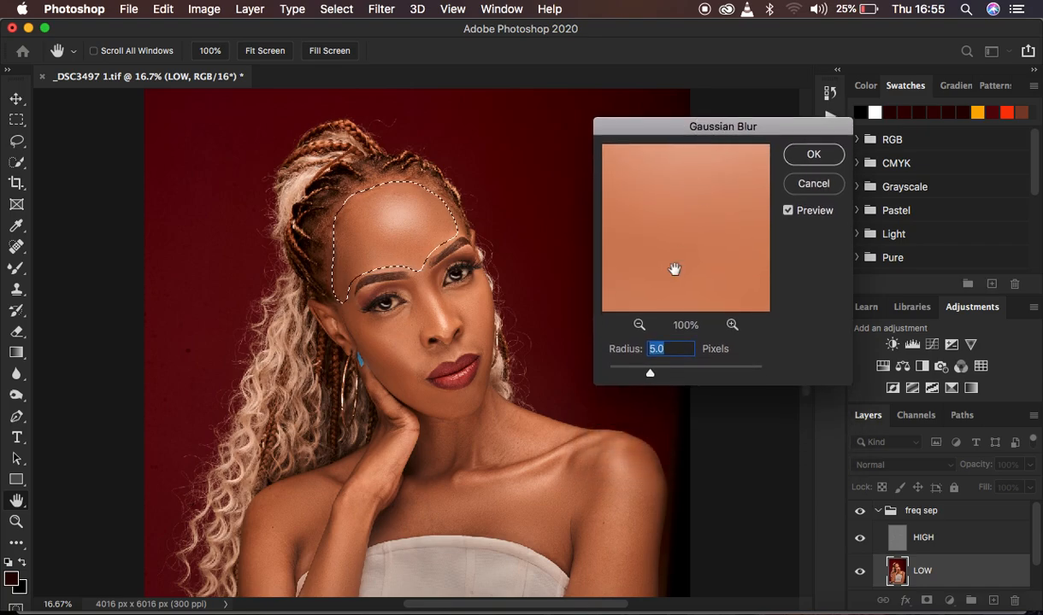
pyautogui.moveTo(649, 375); pyautogui.dragTo(672, 373)
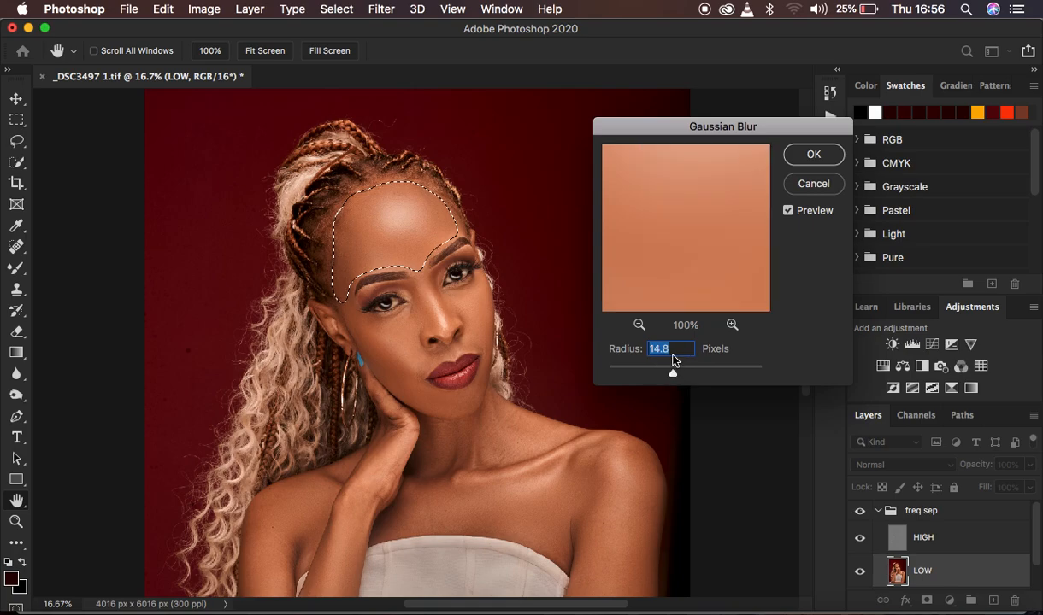
pyautogui.click(808, 154)
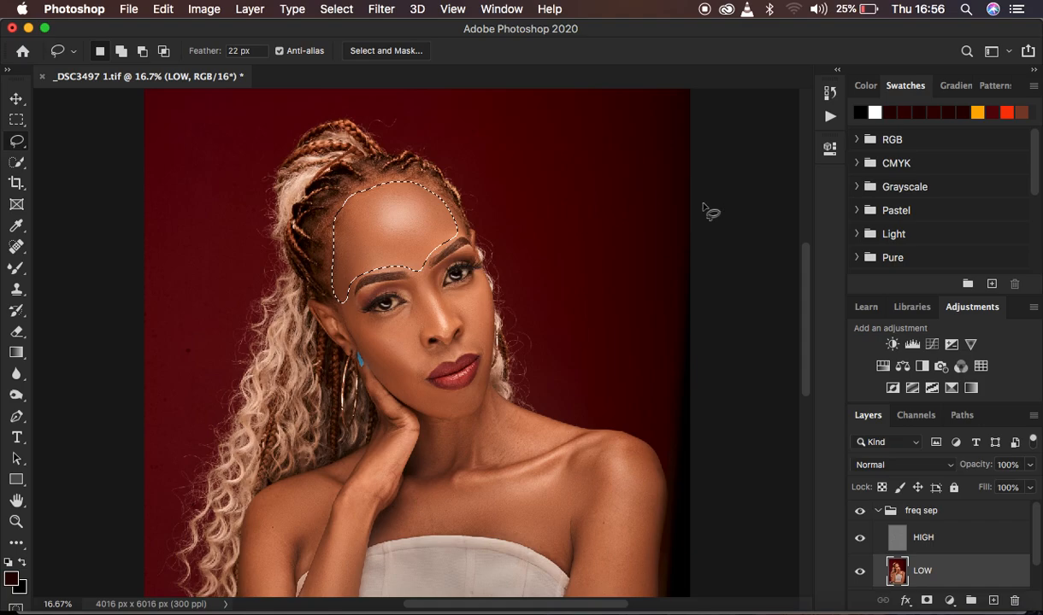
pyautogui.press('super+d')
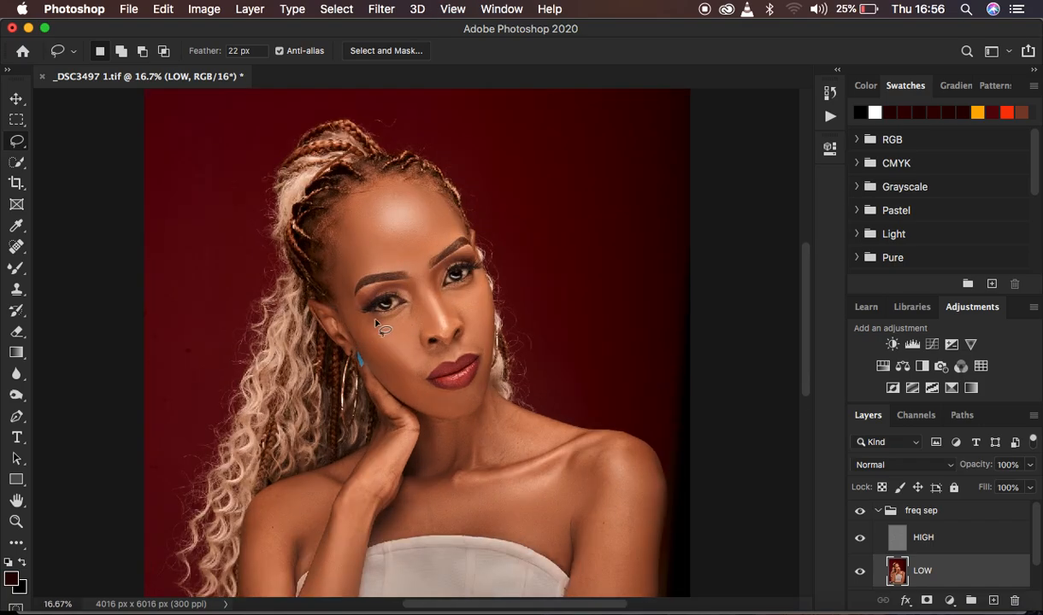
# - Lasso the skin under the eye beside the nose, on the earring-and-hand side, and repeat the Gaussian Blur
pyautogui.moveTo(376, 323)
pyautogui.mouseDown()
pyautogui.moveTo(414, 304)
pyautogui.moveTo(420, 362)
pyautogui.moveTo(378, 323)
pyautogui.mouseUp()
pyautogui.rightClick(400, 341)
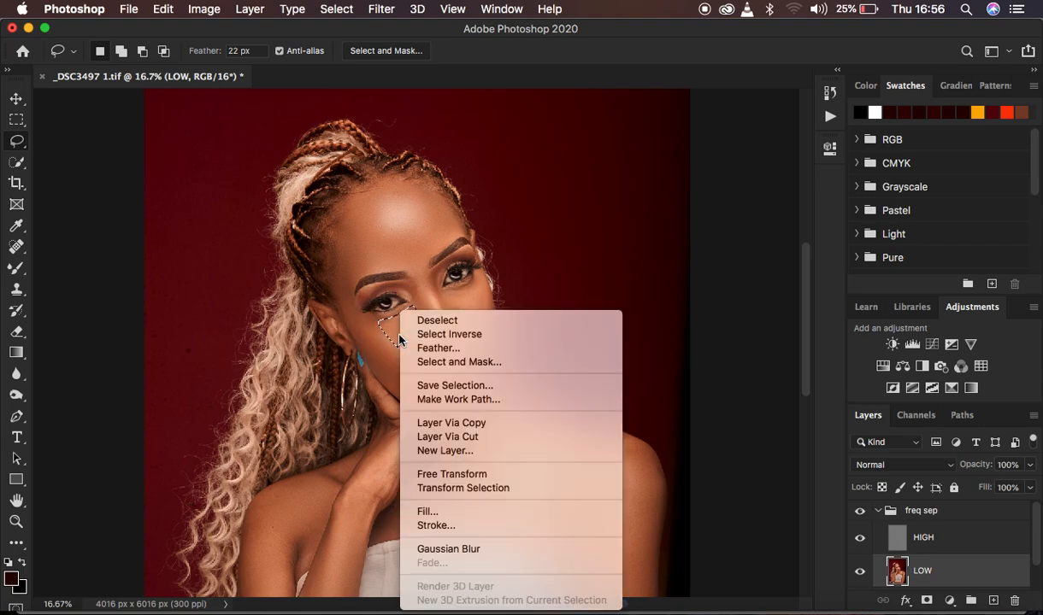
pyautogui.click(467, 549)
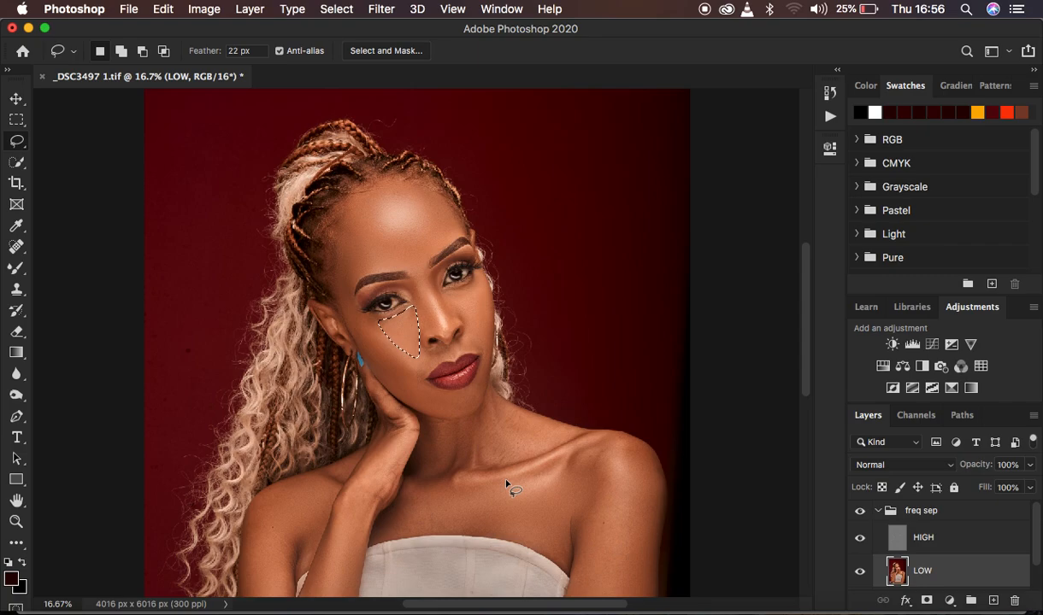
# - Lasso the lower cheek alongside the hand, repeat the Gaussian Blur on it and apply Fade Gaussian Blur in Normal mode
pyautogui.moveTo(359, 337)
pyautogui.mouseDown()
pyautogui.moveTo(409, 368)
pyautogui.moveTo(418, 392)
pyautogui.moveTo(387, 383)
pyautogui.moveTo(376, 359)
pyautogui.mouseUp()
pyautogui.rightClick(388, 368)
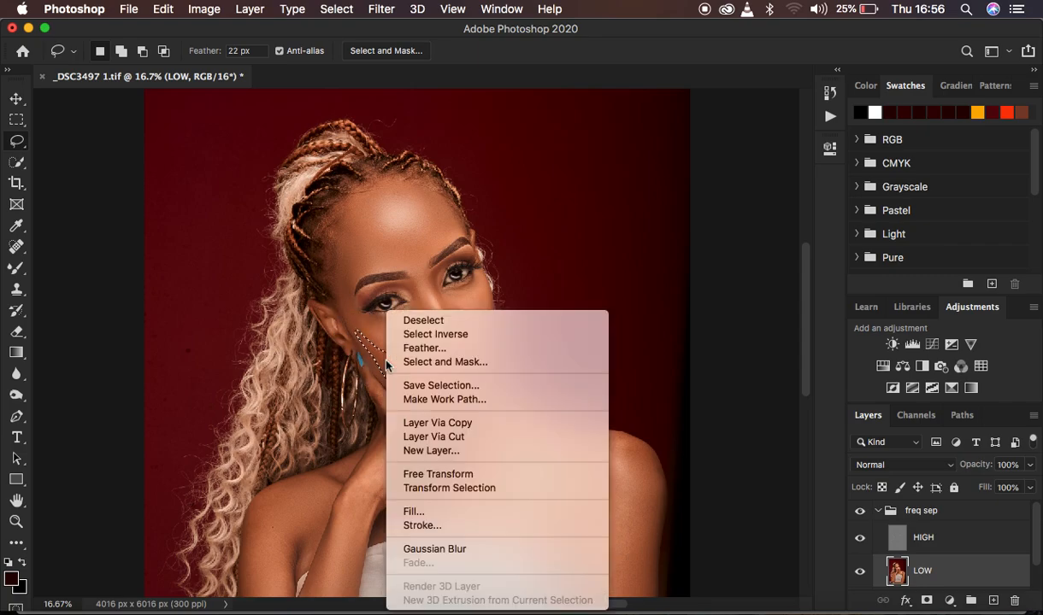
pyautogui.click(453, 550)
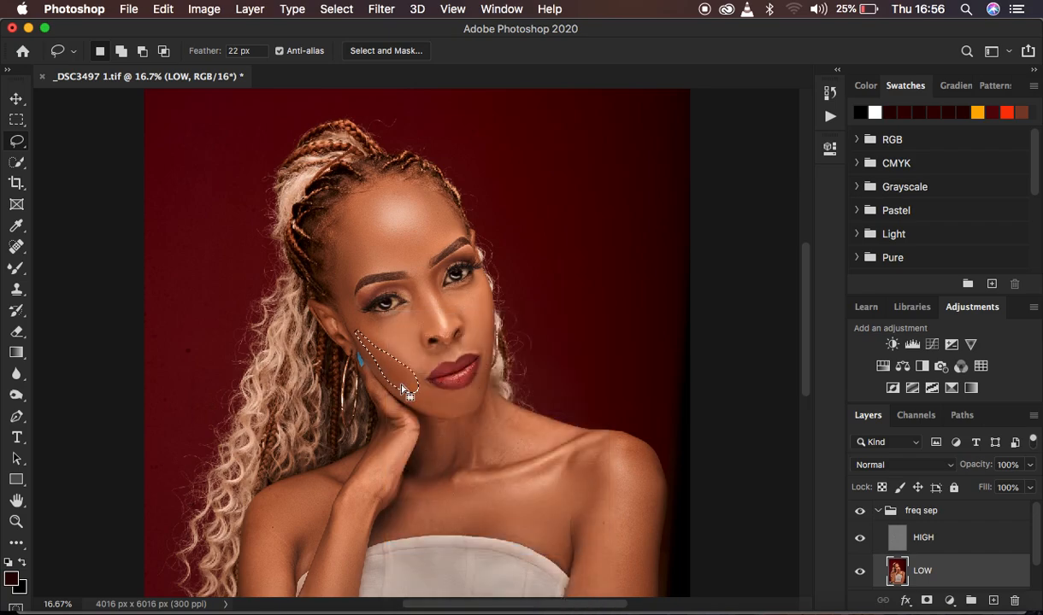
pyautogui.rightClick(402, 390)
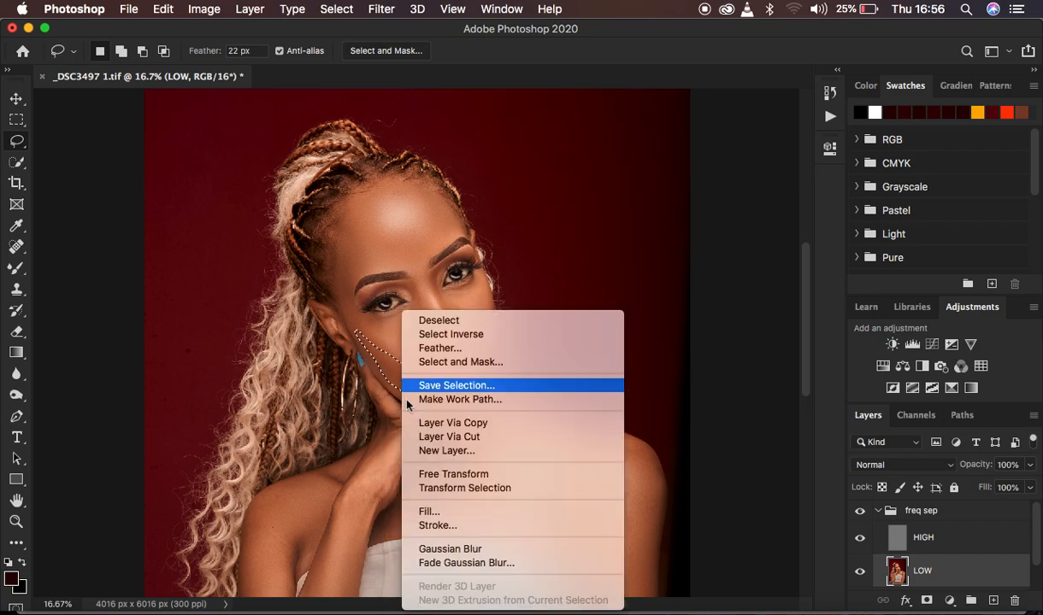
pyautogui.click(461, 563)
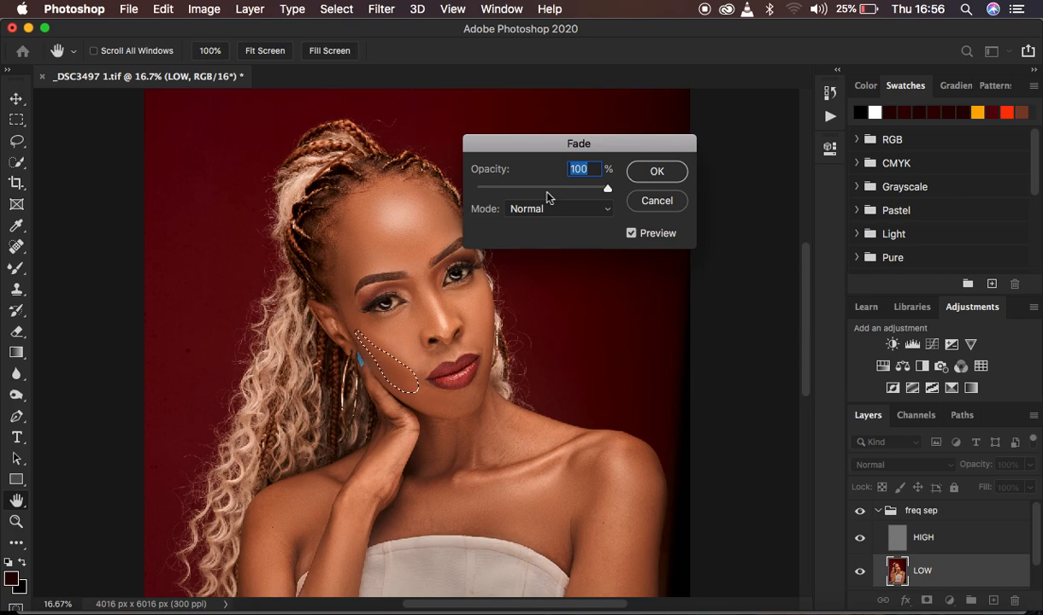
pyautogui.moveTo(546, 190); pyautogui.dragTo(640, 186)
pyautogui.click(653, 170)
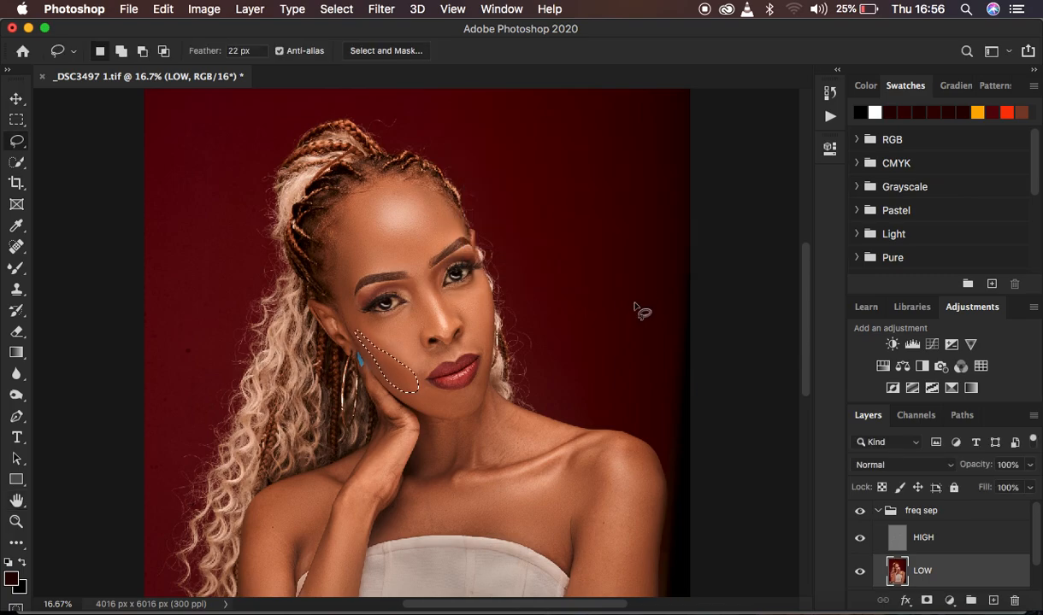
# - Lasso the far cheek below the other eye and repeat the Gaussian Blur on it
pyautogui.moveTo(457, 295); pyautogui.dragTo(478, 348)
pyautogui.click(467, 291)
pyautogui.moveTo(466, 290)
pyautogui.mouseDown()
pyautogui.moveTo(491, 320)
pyautogui.moveTo(477, 352)
pyautogui.moveTo(466, 312)
pyautogui.mouseUp()
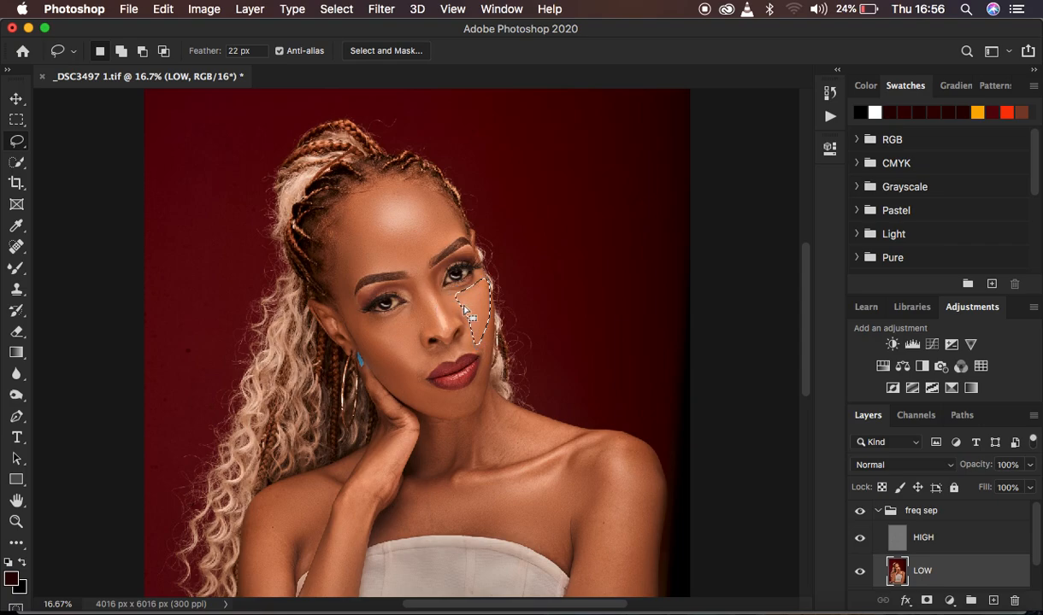
pyautogui.rightClick(469, 314)
pyautogui.click(533, 544)
# - Lasso the small skin area between the nostril and the corner of the mouth and repeat the Gaussian Blur
pyautogui.moveTo(415, 360)
pyautogui.mouseDown()
pyautogui.moveTo(415, 381)
pyautogui.moveTo(440, 357)
pyautogui.moveTo(419, 351)
pyautogui.mouseUp()
pyautogui.rightClick(424, 363)
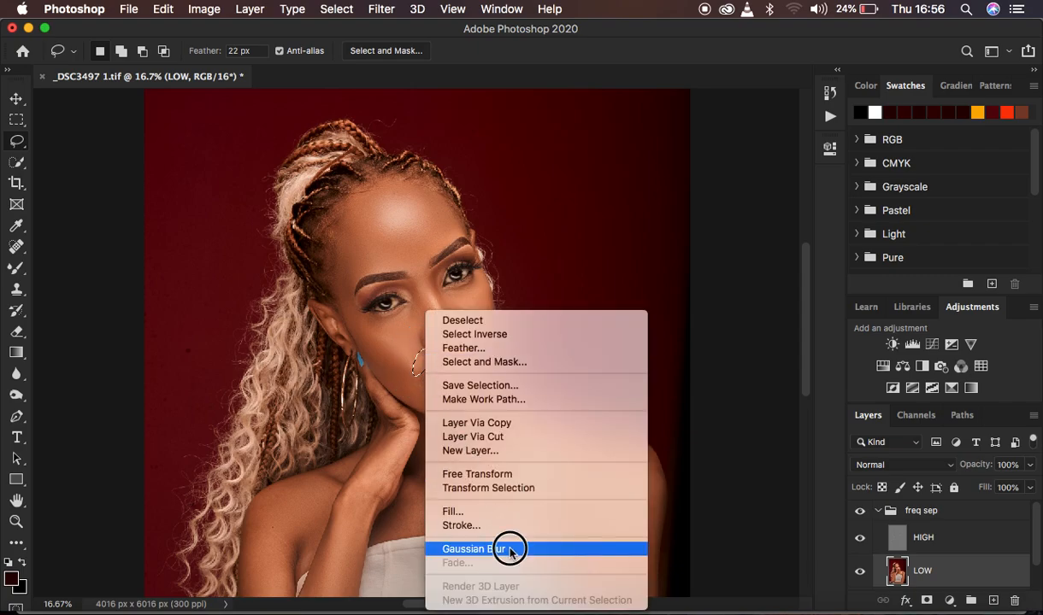
pyautogui.click(508, 545)
# - Lasso the skin on each side of the nose bridge in turn, repeating the Gaussian Blur on both selections
pyautogui.moveTo(391, 275)
pyautogui.mouseDown()
pyautogui.moveTo(434, 335)
pyautogui.moveTo(414, 329)
pyautogui.moveTo(396, 276)
pyautogui.mouseUp()
pyautogui.rightClick(401, 290)
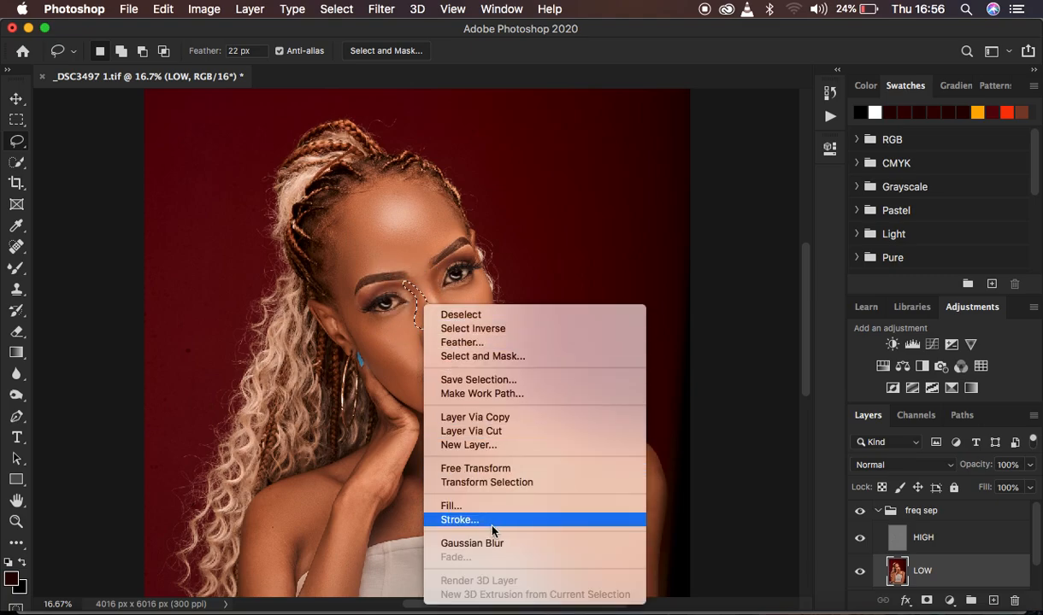
pyautogui.click(495, 544)
pyautogui.click(542, 473)
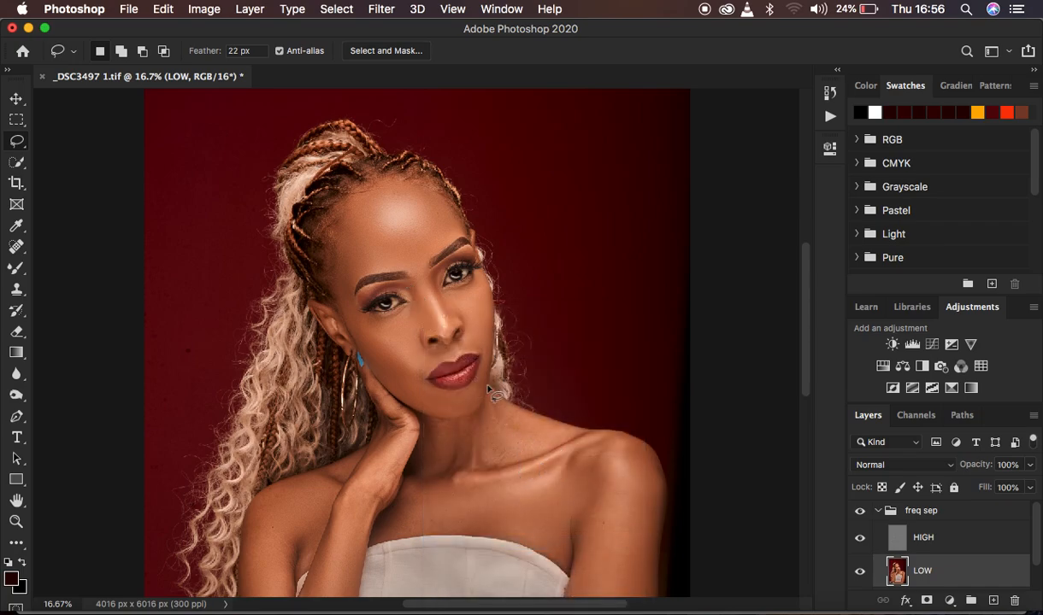
pyautogui.moveTo(432, 268)
pyautogui.mouseDown()
pyautogui.moveTo(456, 322)
pyautogui.moveTo(436, 273)
pyautogui.mouseUp()
pyautogui.rightClick(451, 305)
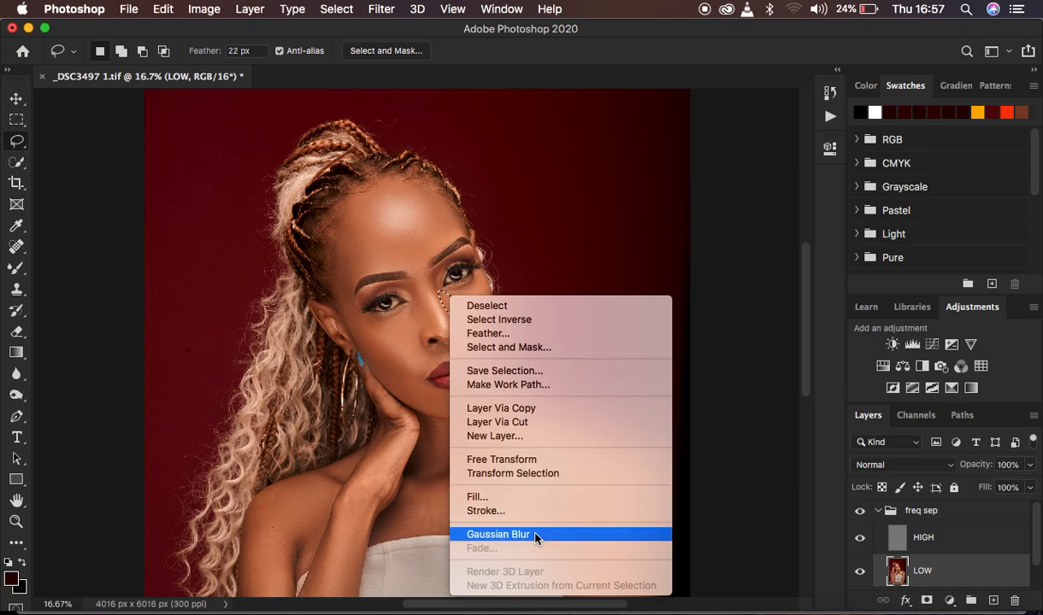
pyautogui.click(509, 510)
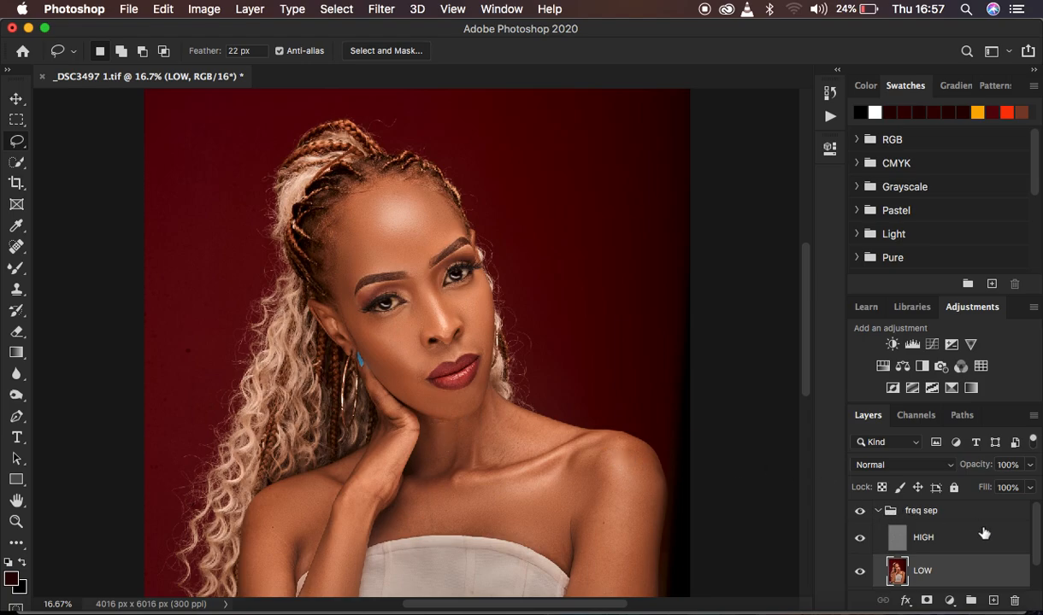
# - Clone clean skin texture over the blemishes on the cheek below the eye, using a 30 px Clone Stamp on HIGH
pyautogui.click(954, 544)
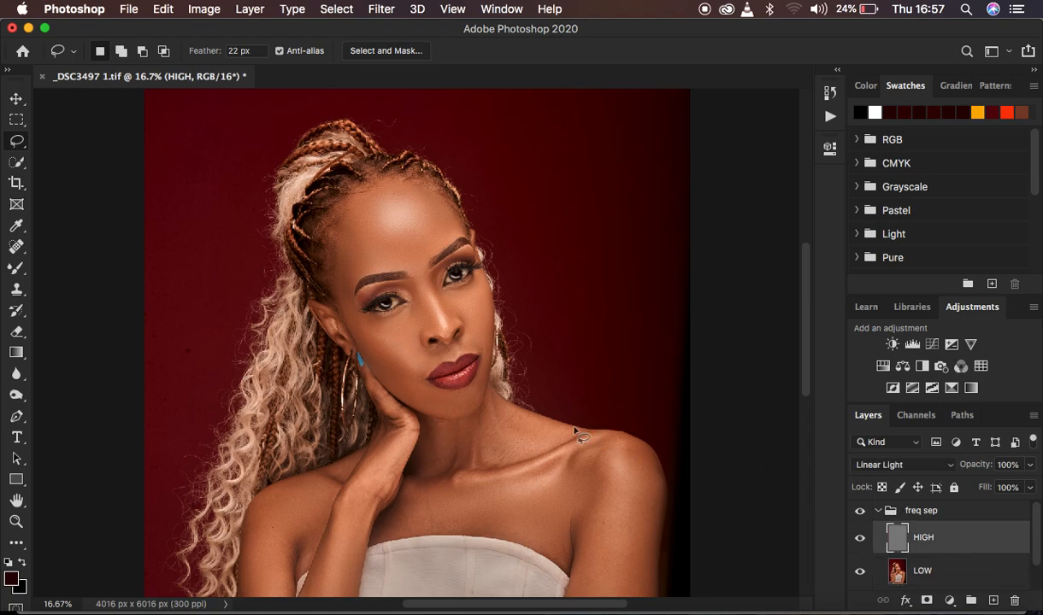
pyautogui.click(19, 293)
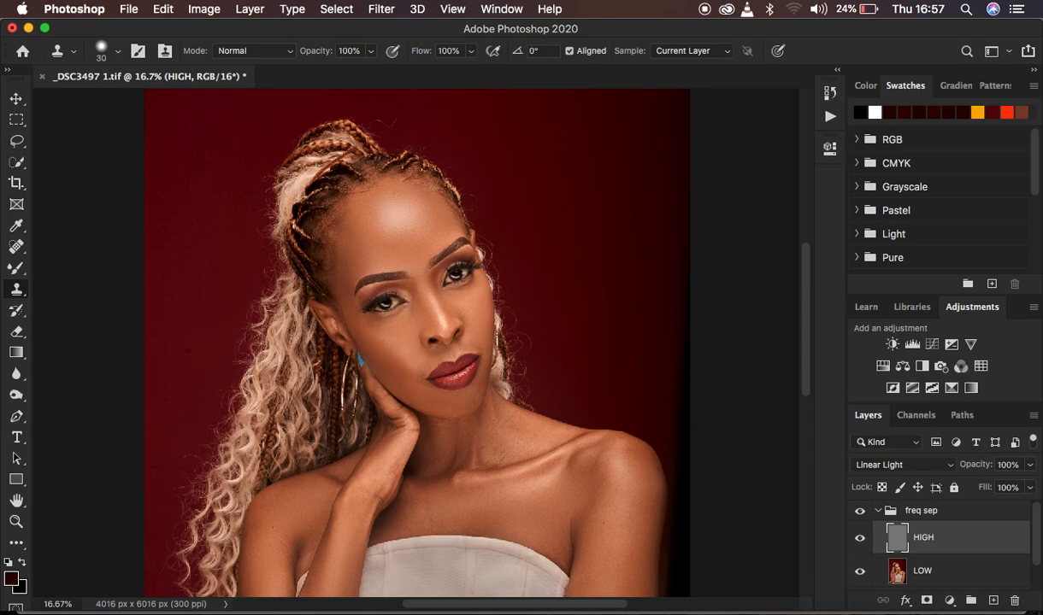
pyautogui.press('super+equal')
pyautogui.press('super+equal')
pyautogui.press('super+equal')
pyautogui.press('super+equal')
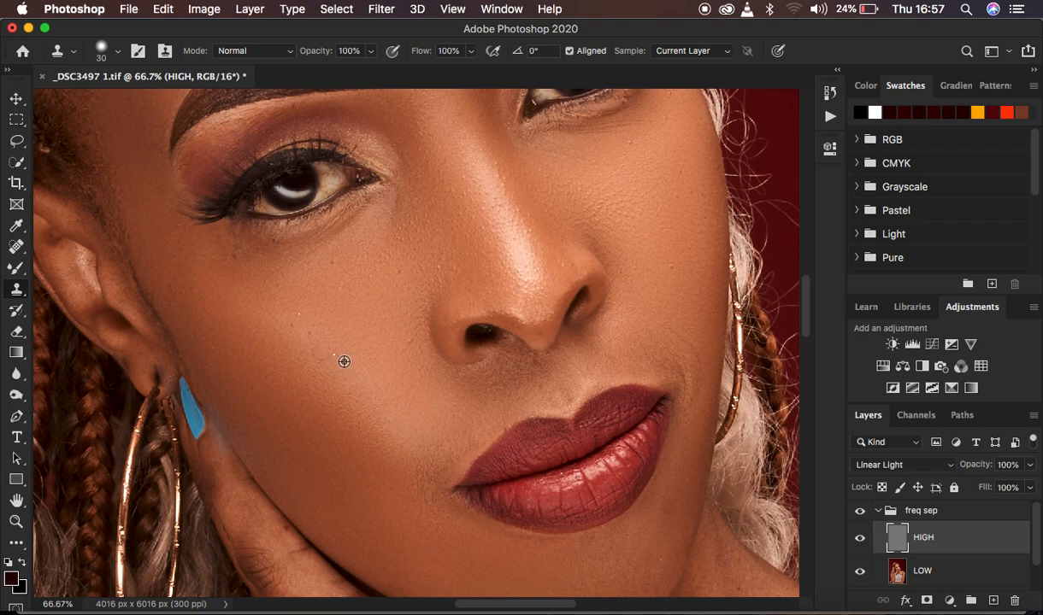
pyautogui.click(333, 353)
pyautogui.keyDown('alt'); pyautogui.click(338, 363); pyautogui.keyUp('alt')
pyautogui.click(316, 356)
pyautogui.keyDown('alt'); pyautogui.click(318, 340); pyautogui.keyUp('alt')
pyautogui.click(288, 289)
# - Clone nearby texture over the marks on the far cheek beside the mouth, keeping the 30 px Clone Stamp
pyautogui.click(704, 364)
pyautogui.keyDown('alt'); pyautogui.click(675, 353); pyautogui.keyUp('alt')
pyautogui.moveTo(684, 375); pyautogui.dragTo(691, 403)
pyautogui.click(117, 55)
pyautogui.click(117, 56)
# - Examine the retouched eyes, nose and forehead up close, and the overall portrait at reduced magnification
pyautogui.scroll(5, 567, 232)
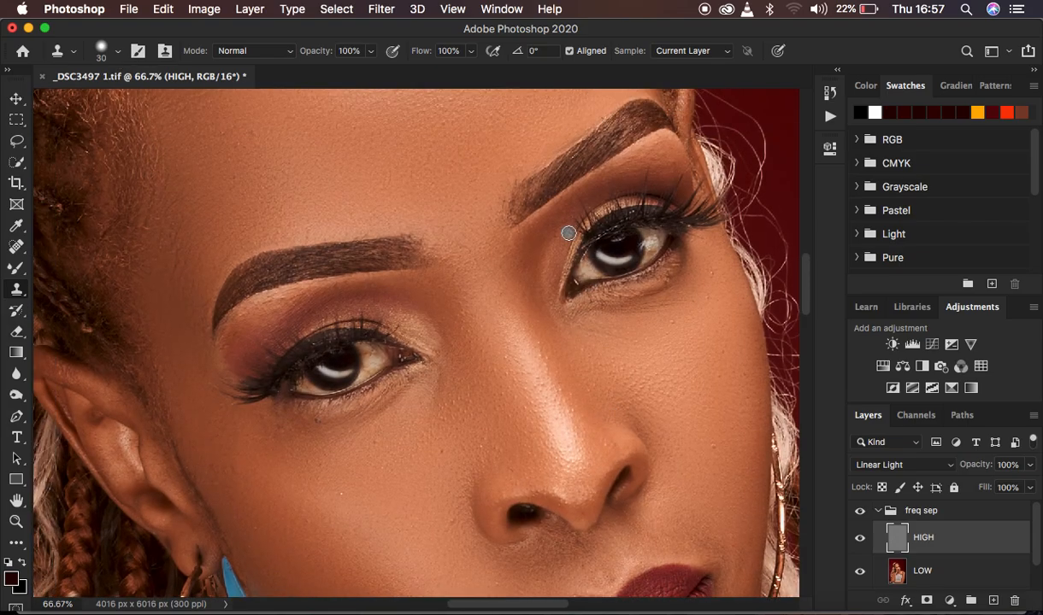
pyautogui.press('super+minus')
pyautogui.press('super+minus')
pyautogui.press('super+minus')
pyautogui.press('super+minus')
pyautogui.press('super+minus')
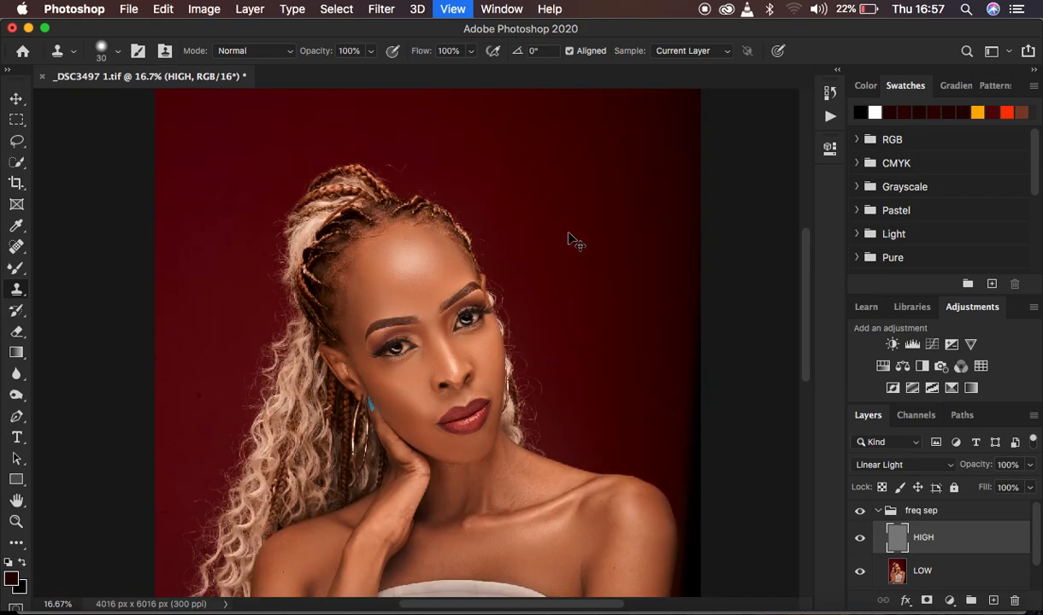
pyautogui.press('super+minus')
pyautogui.press('super+plus')
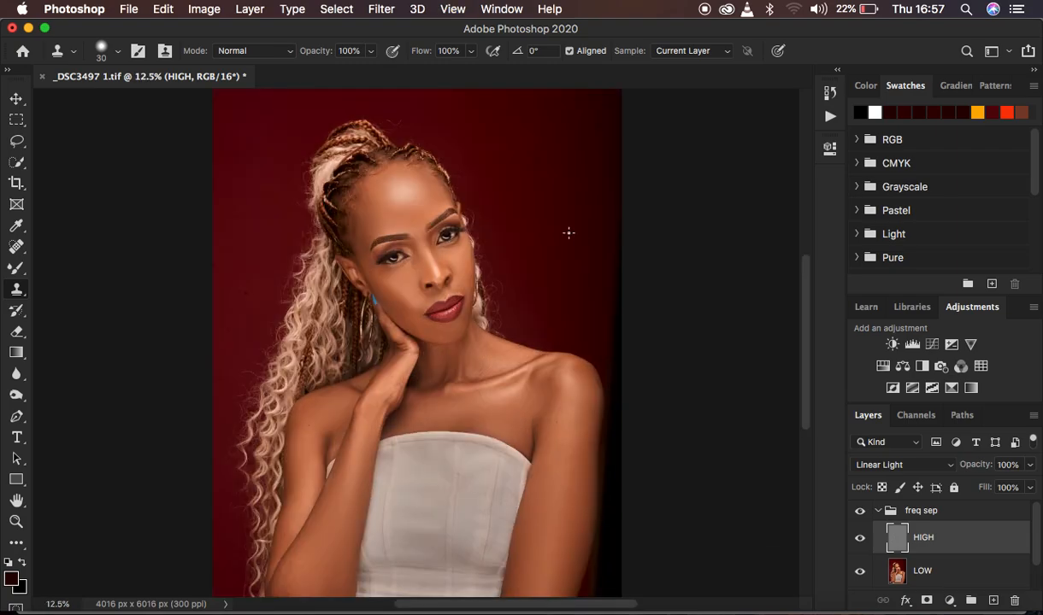
# - Collapse the freq sep group, add a fully desaturated Hue/Saturation adjustment layer above it, and invert its mask to black
pyautogui.click(860, 511)
pyautogui.click(877, 511)
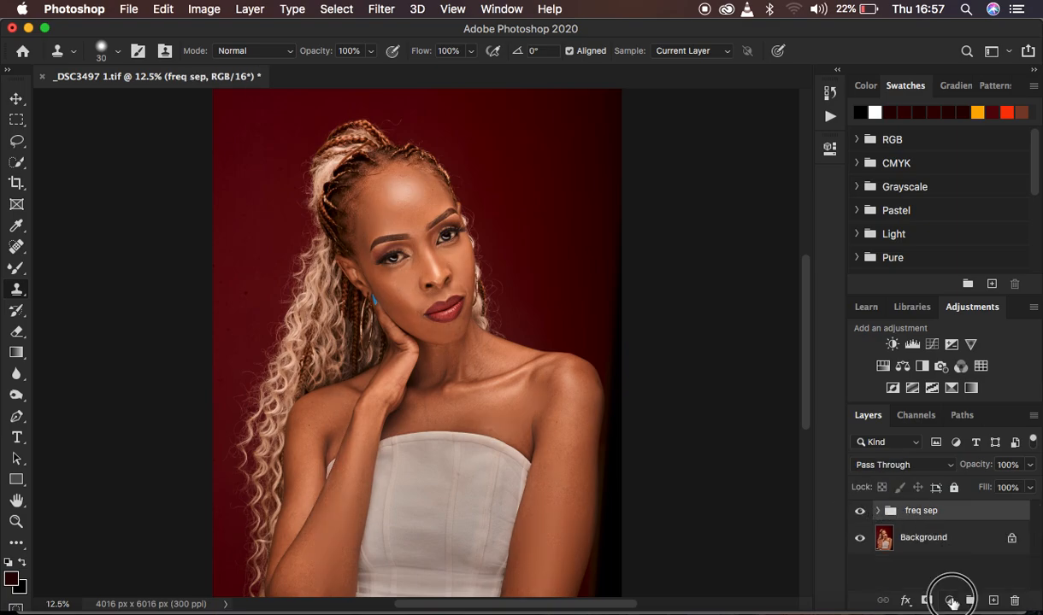
pyautogui.click(949, 601)
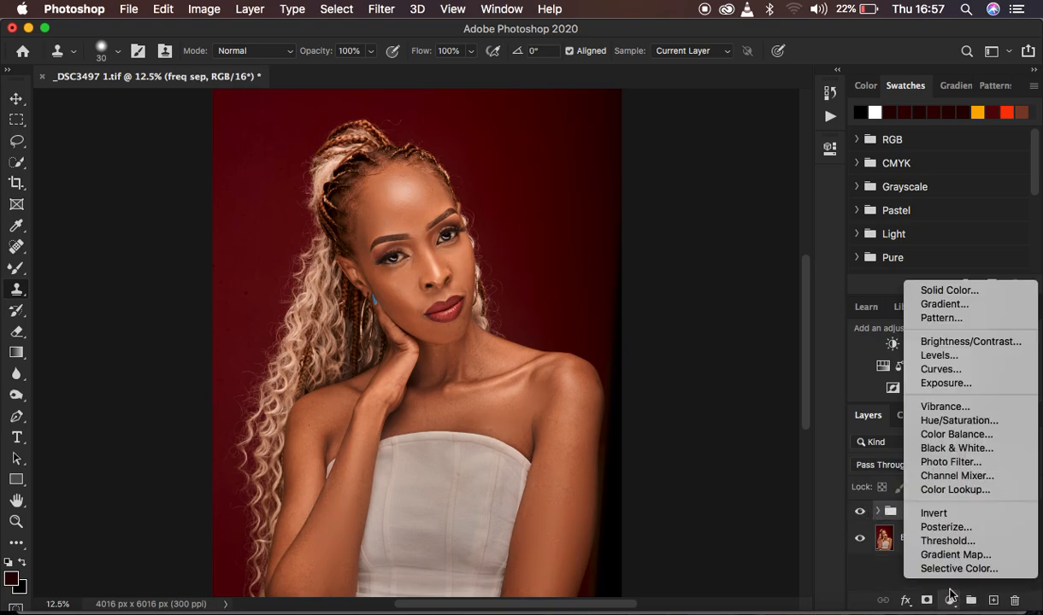
pyautogui.click(953, 423)
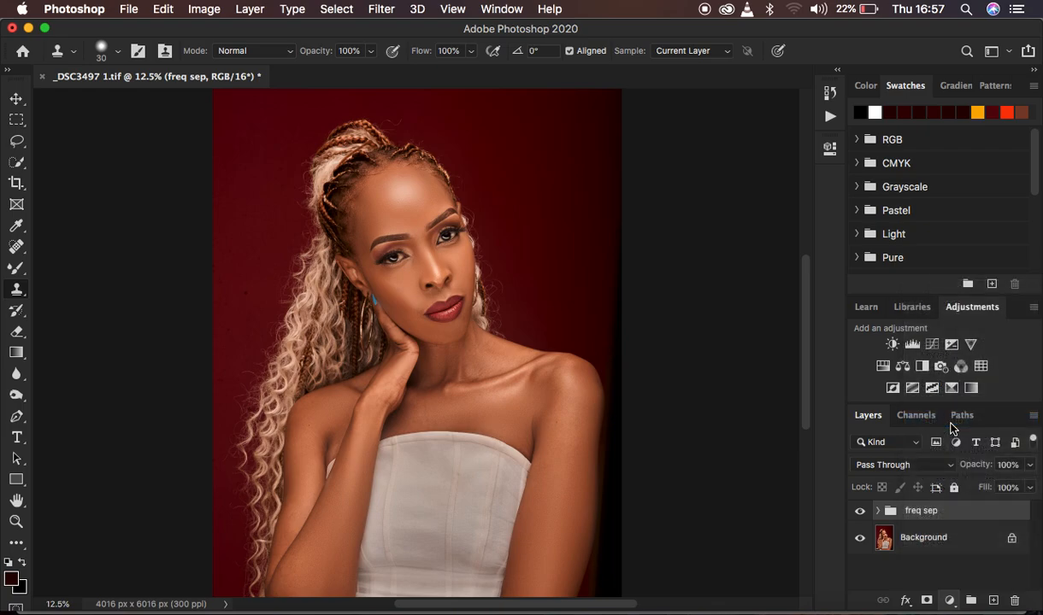
pyautogui.moveTo(635, 292); pyautogui.dragTo(601, 290)
pyautogui.click(782, 143)
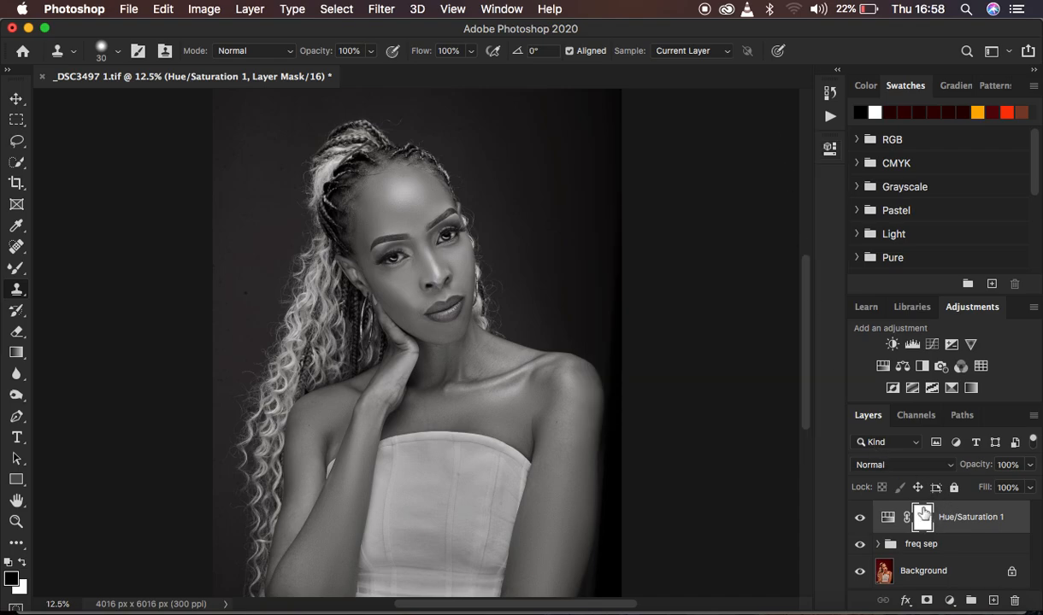
pyautogui.press('super+i')
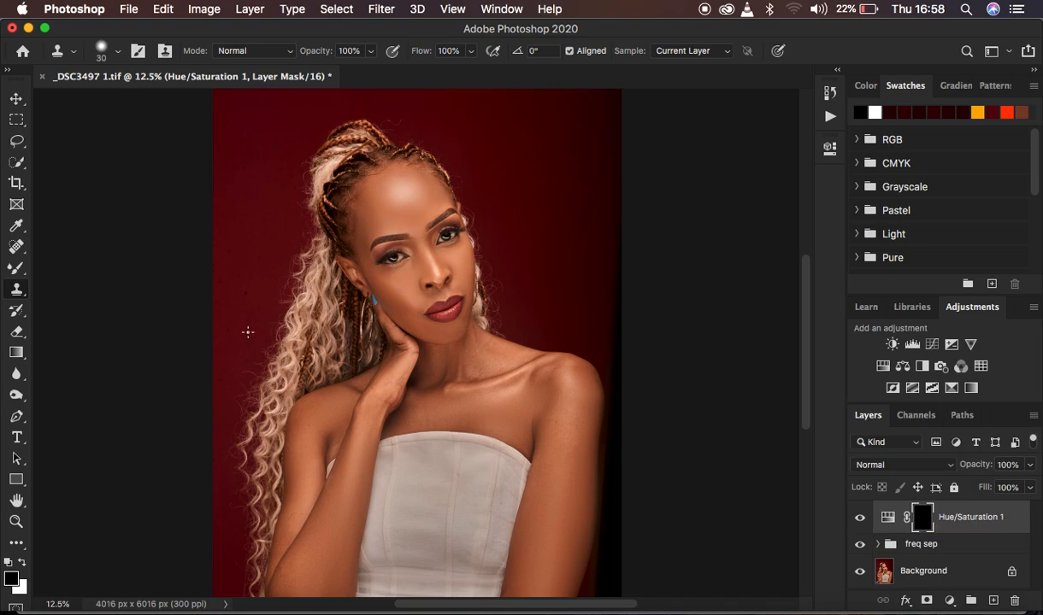
# - Replace the Mixer Brush with the regular Brush tool and check its size and hardness settings
pyautogui.click(16, 270)
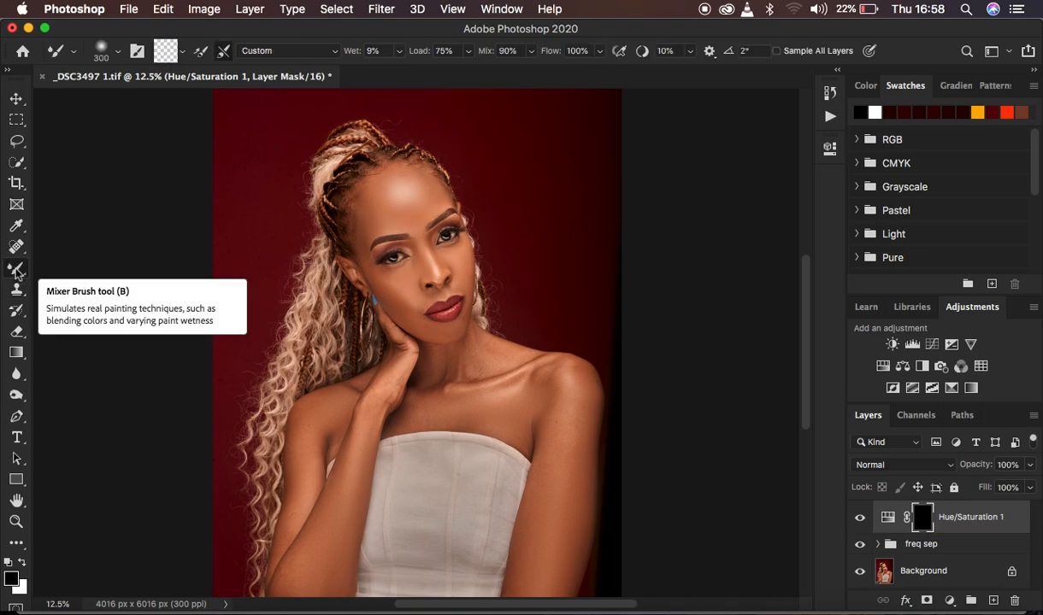
pyautogui.rightClick(16, 270)
pyautogui.click(74, 267)
pyautogui.click(117, 51)
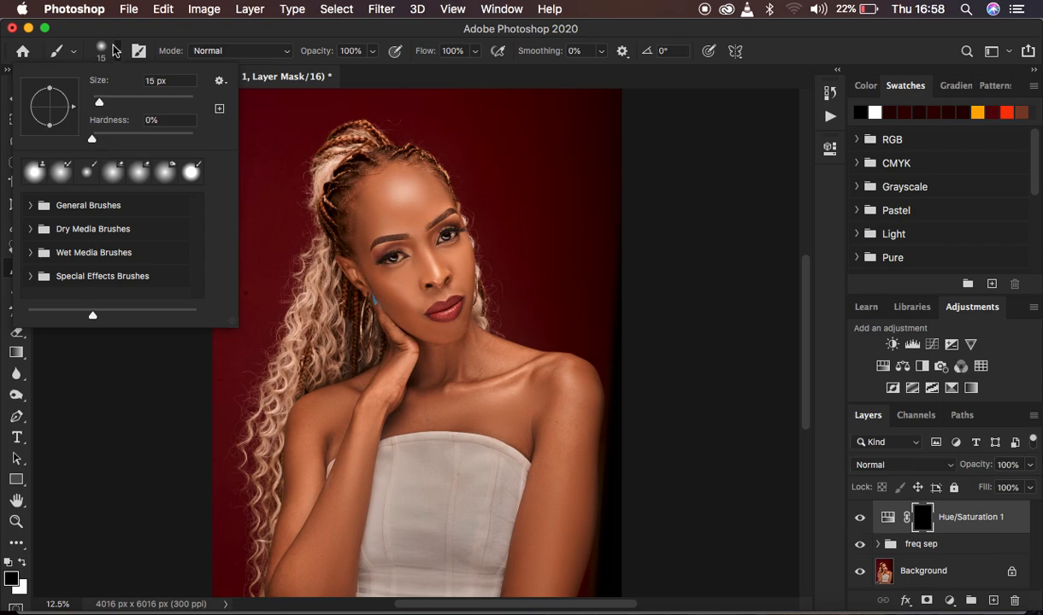
pyautogui.click(117, 52)
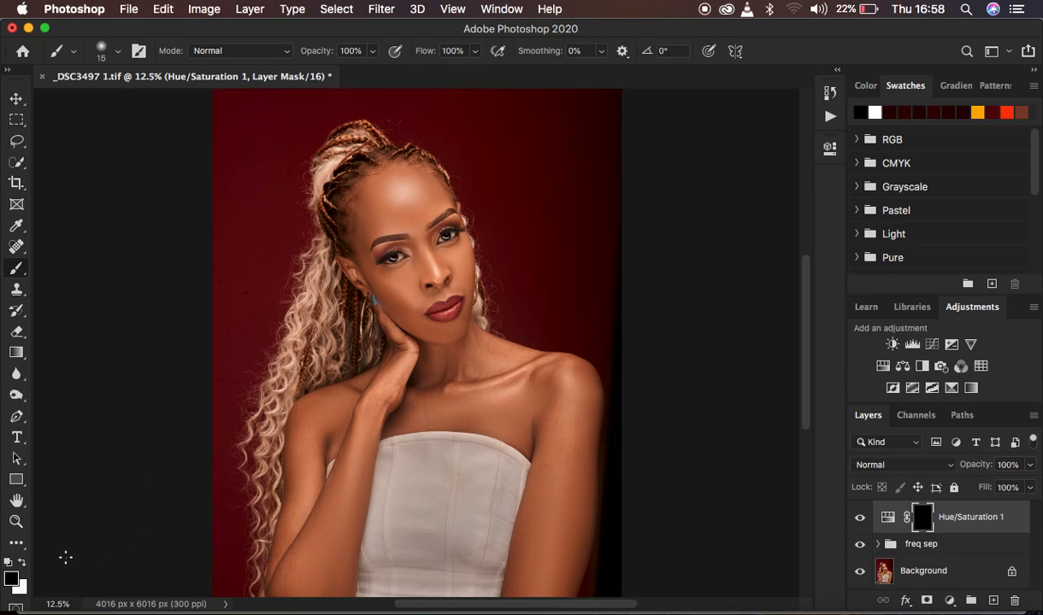
# - Reset the painting colours to their defaults and swap them back and forth, ending with white as the foreground
pyautogui.click(8, 563)
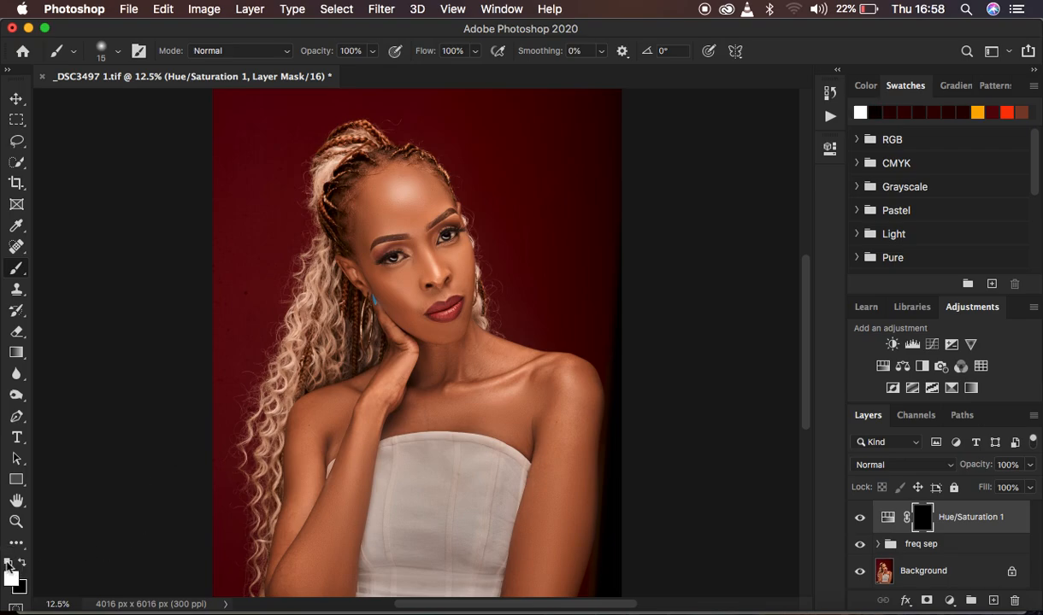
pyautogui.press('x')
pyautogui.press('x')
pyautogui.press('x')
pyautogui.press('x')
pyautogui.press('x')
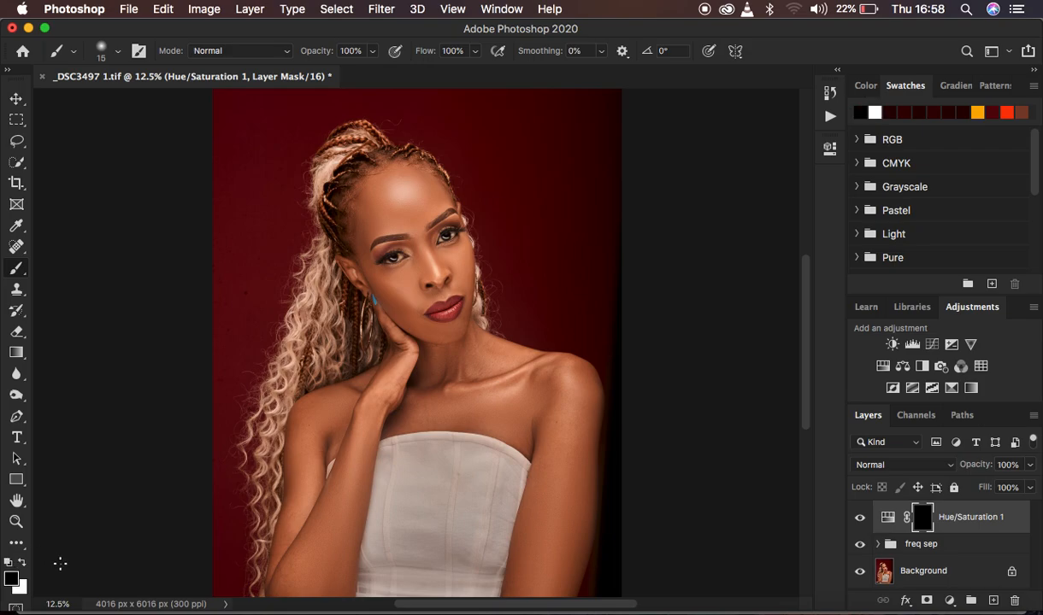
pyautogui.press('x')
pyautogui.press('x')
pyautogui.press('x')
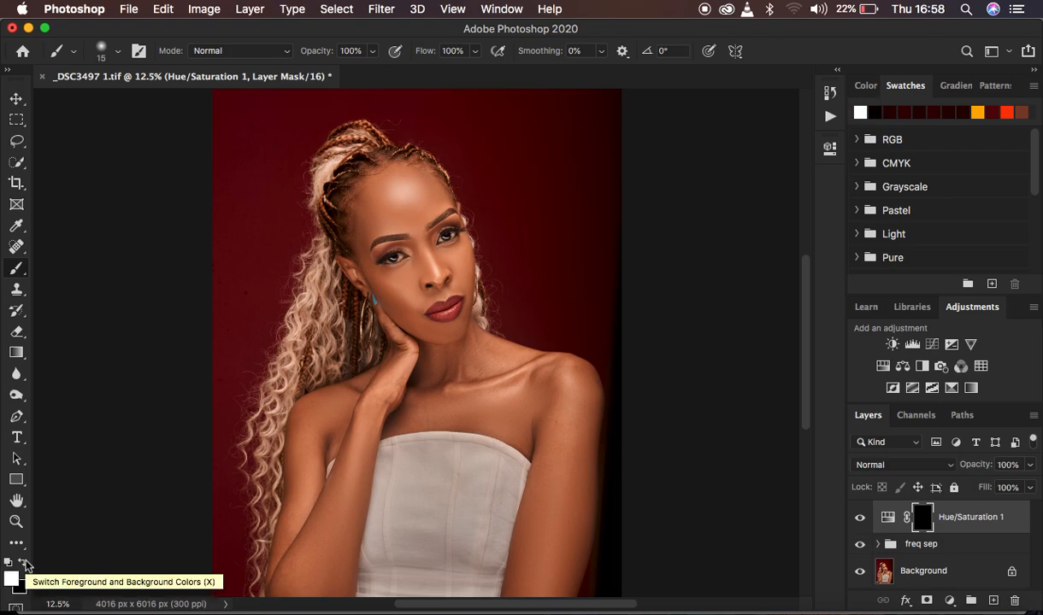
# - Paint white on the Hue/Saturation mask over the white of the eye nearer the hand, using a 30 px brush
pyautogui.press('super+equal')
pyautogui.press('super+equal')
pyautogui.press('super+equal')
pyautogui.press('super+equal')
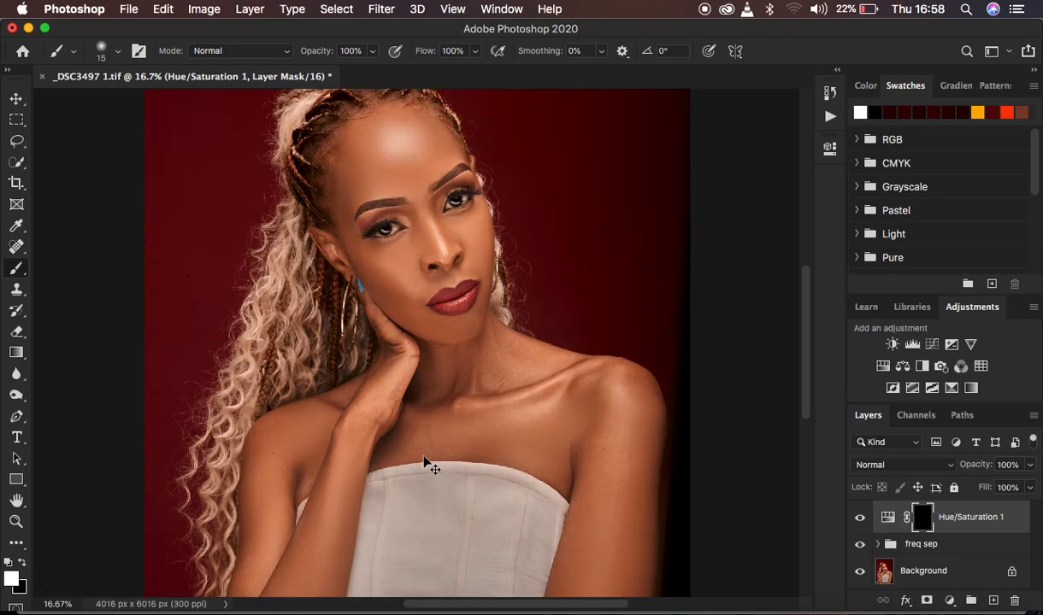
pyautogui.press('super+equal')
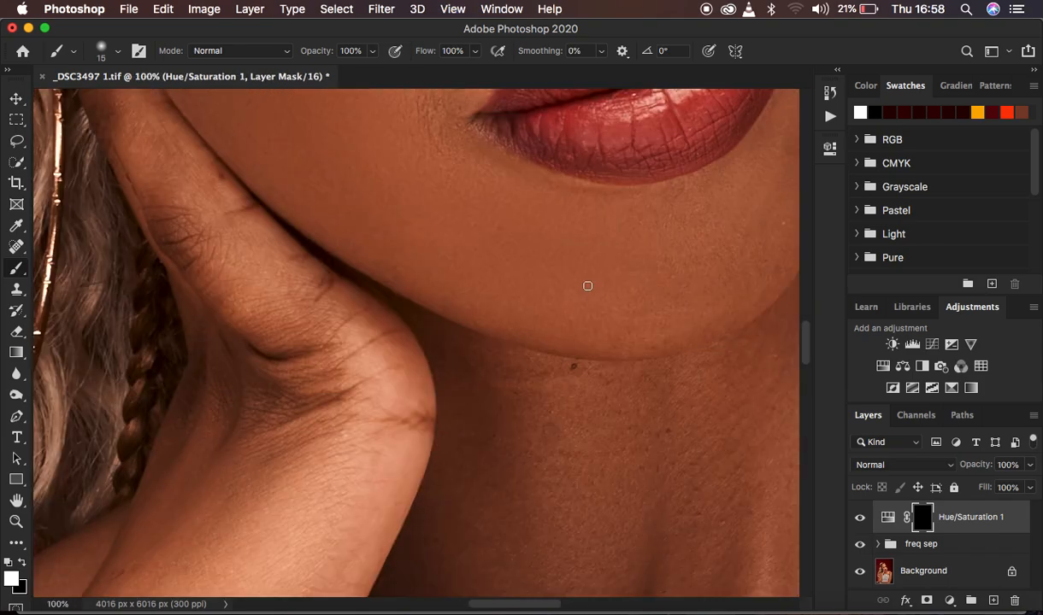
pyautogui.scroll(10, 601, 212)
pyautogui.hscroll(-3, 601, 213)
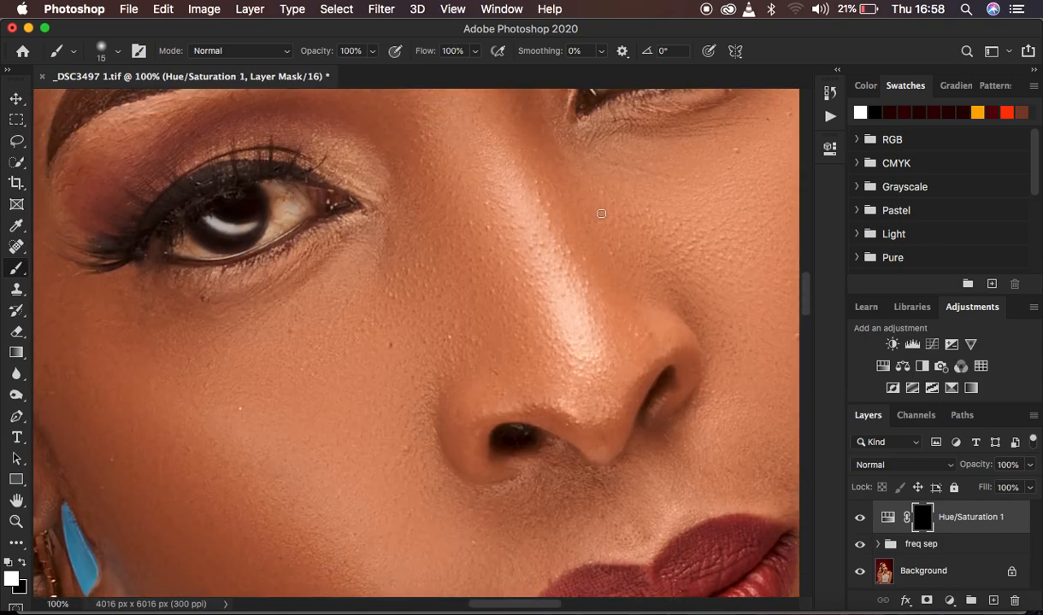
pyautogui.press(']')
pyautogui.press(']')
pyautogui.press(']')
pyautogui.moveTo(275, 221)
pyautogui.mouseDown()
pyautogui.moveTo(269, 254)
pyautogui.moveTo(220, 268)
pyautogui.moveTo(177, 260)
pyautogui.moveTo(190, 270)
pyautogui.moveTo(233, 267)
pyautogui.moveTo(261, 250)
pyautogui.moveTo(270, 207)
pyautogui.moveTo(278, 238)
pyautogui.moveTo(251, 262)
pyautogui.moveTo(211, 268)
pyautogui.moveTo(177, 252)
pyautogui.moveTo(253, 245)
pyautogui.moveTo(230, 242)
pyautogui.moveTo(281, 208)
pyautogui.mouseUp()
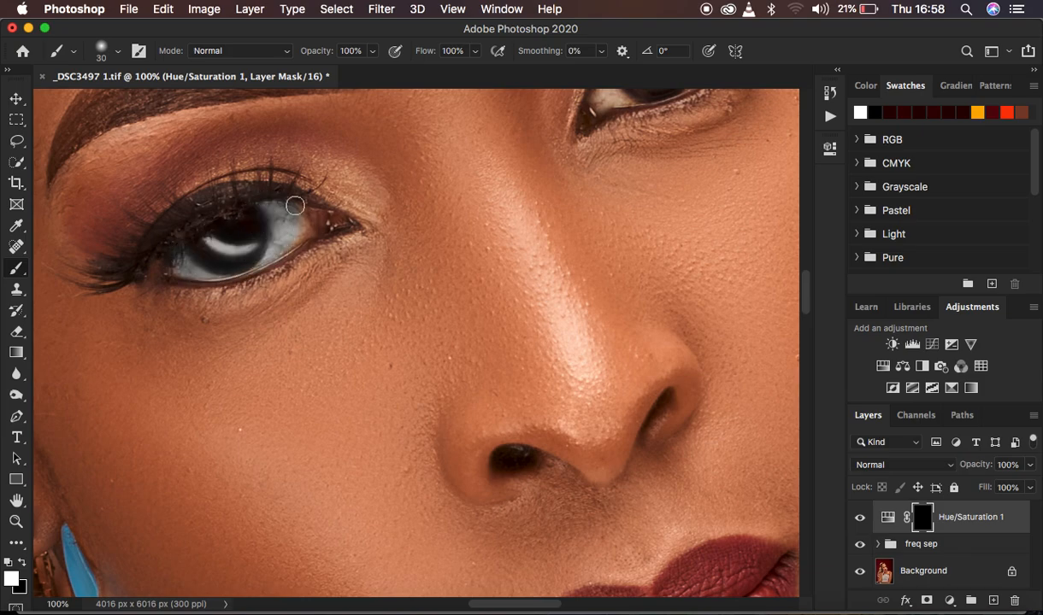
# - Paint white on the Hue/Saturation mask over the white of the other eye, keeping the 30 px brush
pyautogui.scroll(5, 576, 183)
pyautogui.hscroll(4, 576, 183)
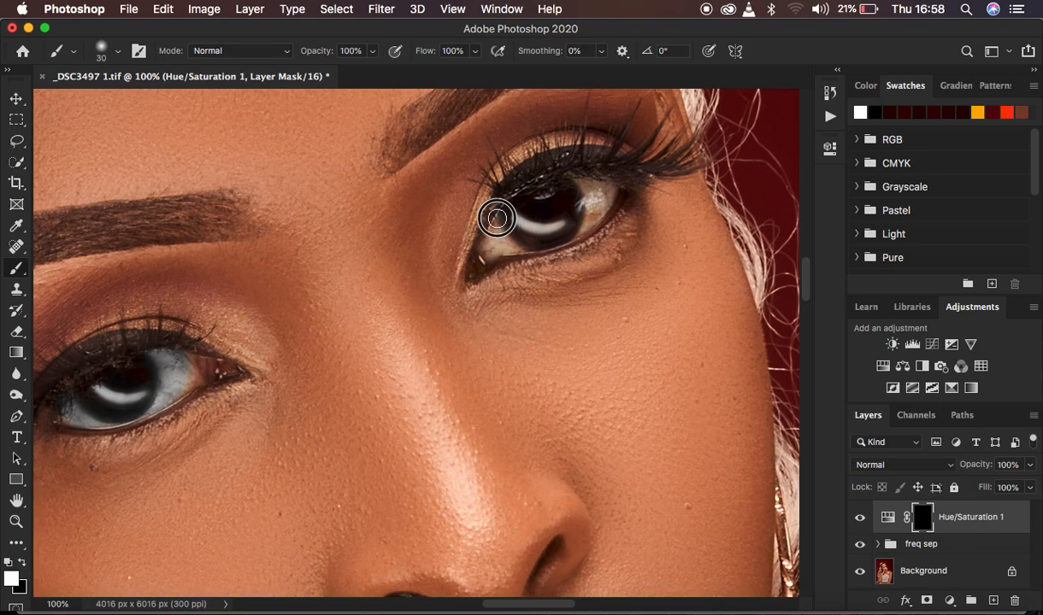
pyautogui.moveTo(496, 228)
pyautogui.mouseDown()
pyautogui.moveTo(523, 238)
pyautogui.moveTo(519, 225)
pyautogui.moveTo(557, 222)
pyautogui.moveTo(592, 184)
pyautogui.moveTo(580, 228)
pyautogui.moveTo(604, 192)
pyautogui.moveTo(581, 222)
pyautogui.moveTo(562, 230)
pyautogui.moveTo(597, 189)
pyautogui.moveTo(552, 222)
pyautogui.moveTo(521, 224)
pyautogui.moveTo(516, 239)
pyautogui.moveTo(537, 237)
pyautogui.moveTo(520, 213)
pyautogui.moveTo(521, 246)
pyautogui.mouseUp()
pyautogui.press('super+minus')
pyautogui.press('super+minus')
pyautogui.press('super+minus')
pyautogui.press('super+minus')
pyautogui.press('super+minus')
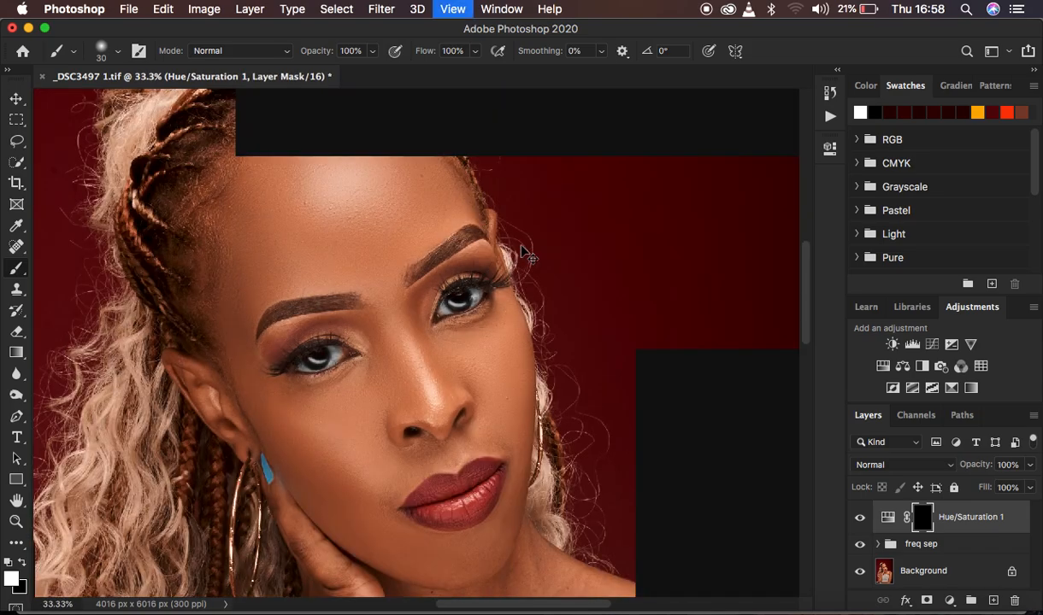
pyautogui.press('super+minus')
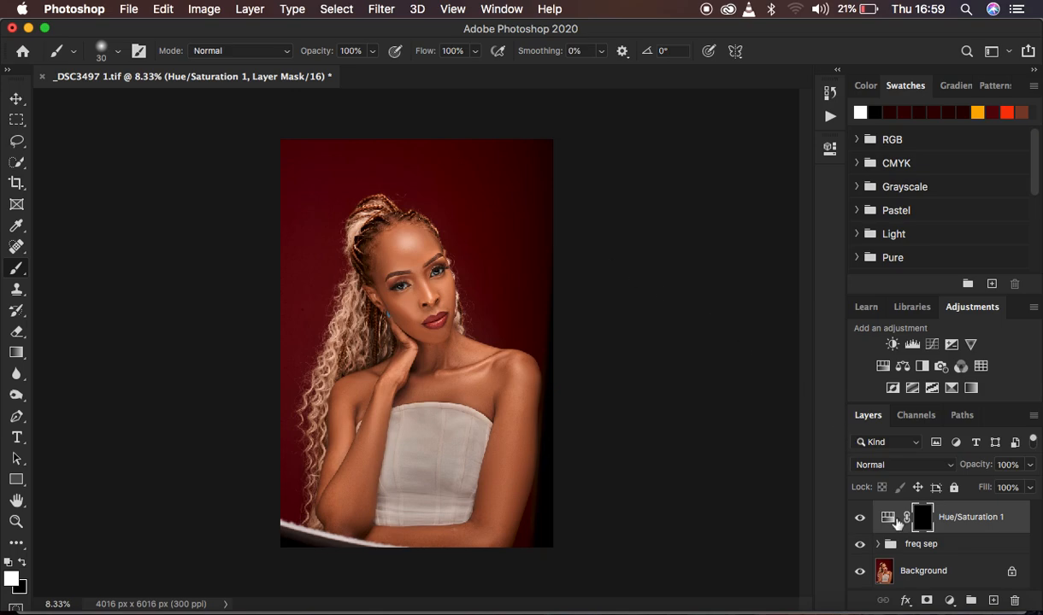
# - Add a Brightness/Contrast adjustment layer with the contrast set to 8
pyautogui.click(951, 599)
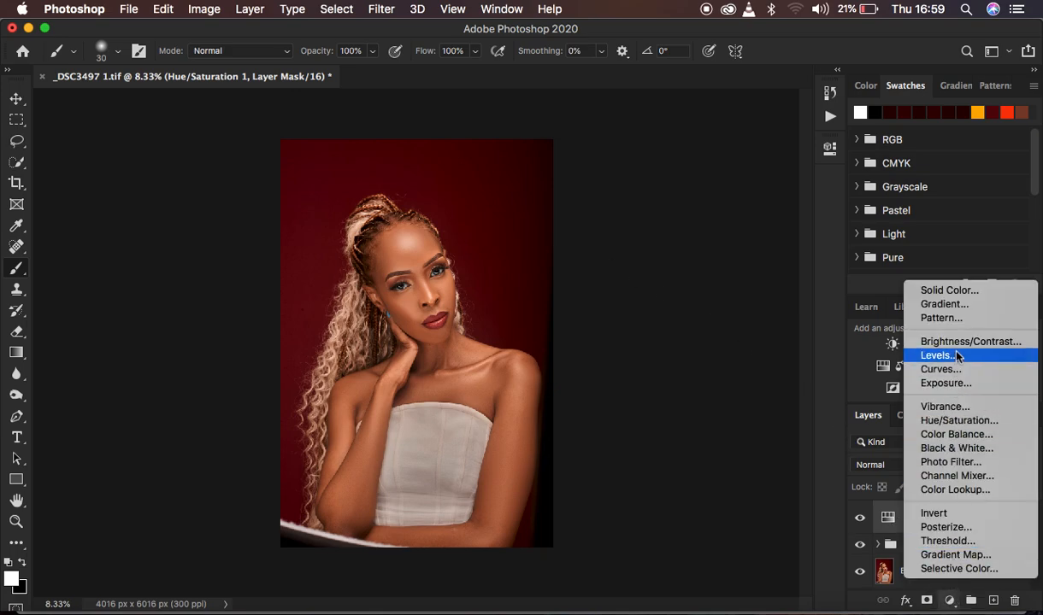
pyautogui.click(956, 342)
pyautogui.moveTo(694, 274); pyautogui.dragTo(701, 273)
# - Add a Selective Color adjustment layer and set Black to +2% for the Blacks
pyautogui.click(949, 600)
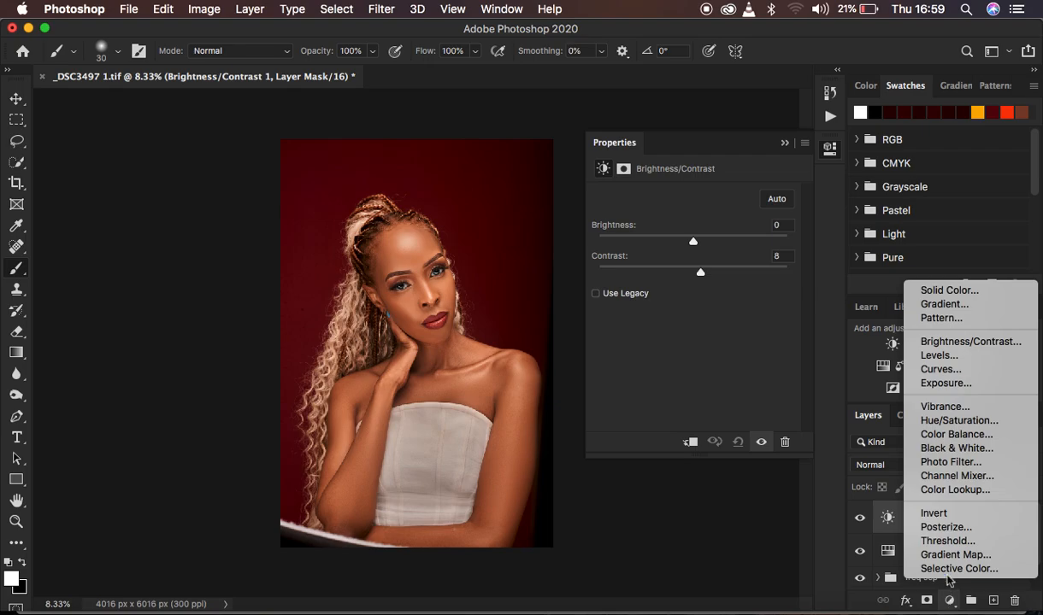
pyautogui.click(759, 381)
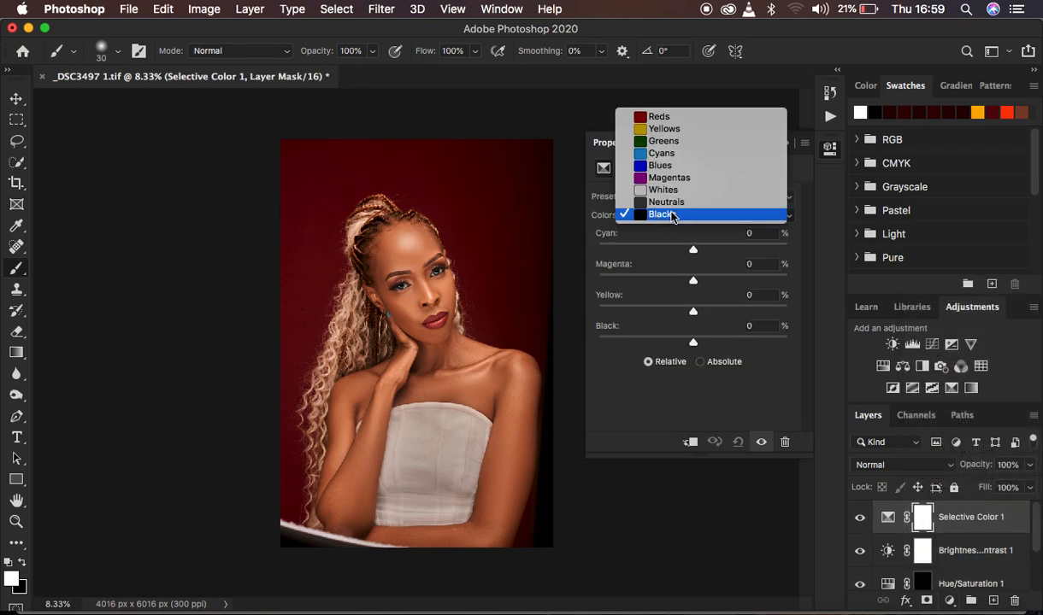
pyautogui.click(672, 215)
pyautogui.moveTo(692, 342); pyautogui.dragTo(695, 346)
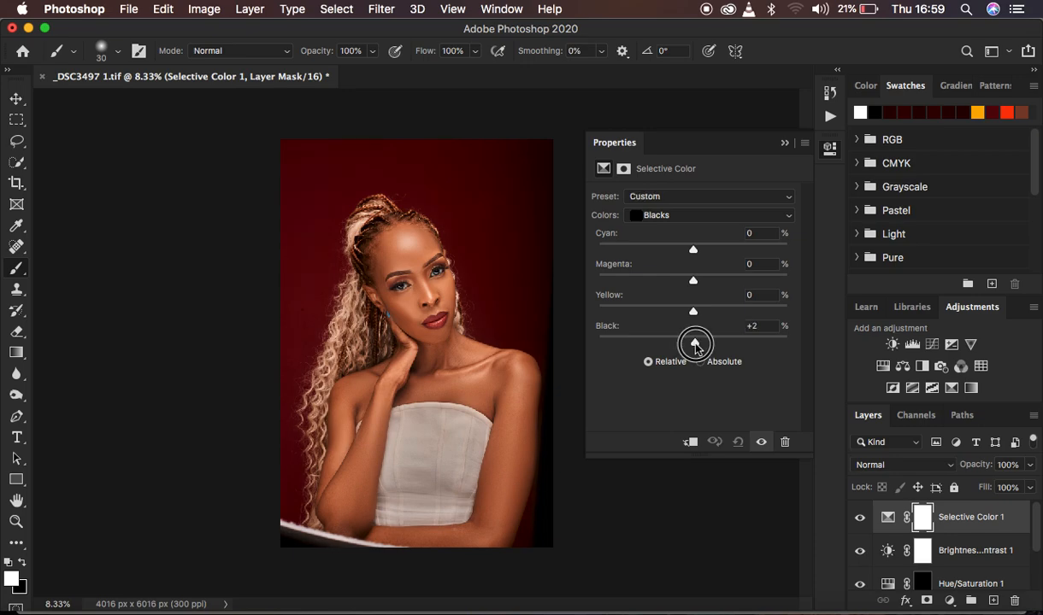
pyautogui.click(784, 143)
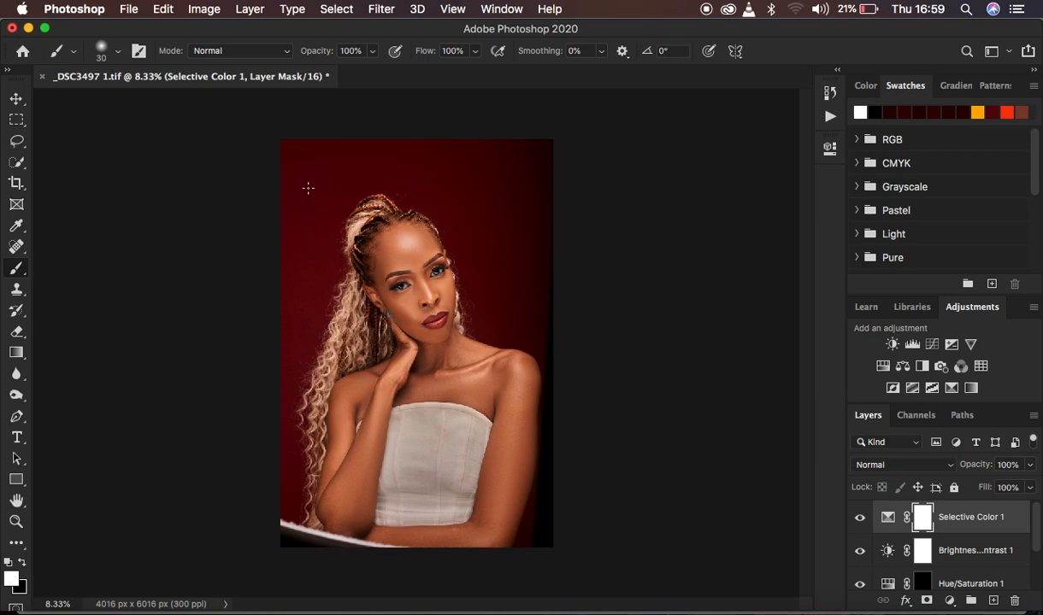
# - Crop the portrait to a 4:5 ratio, repositioning the image so the white edge below the arms is mostly cut off
pyautogui.click(16, 182)
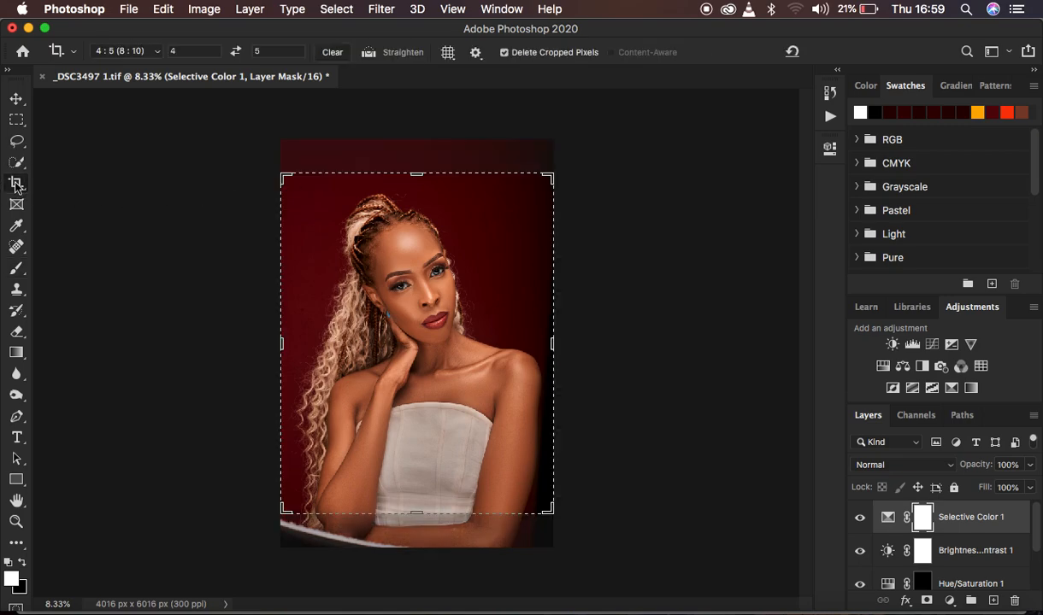
pyautogui.click(135, 52)
pyautogui.click(124, 50)
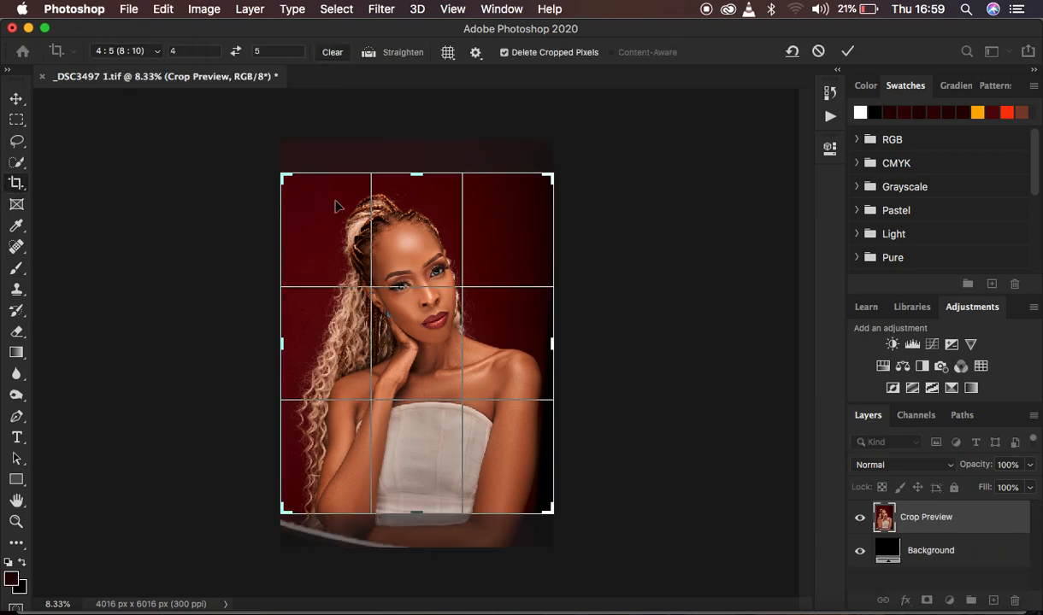
pyautogui.moveTo(470, 356); pyautogui.dragTo(453, 340)
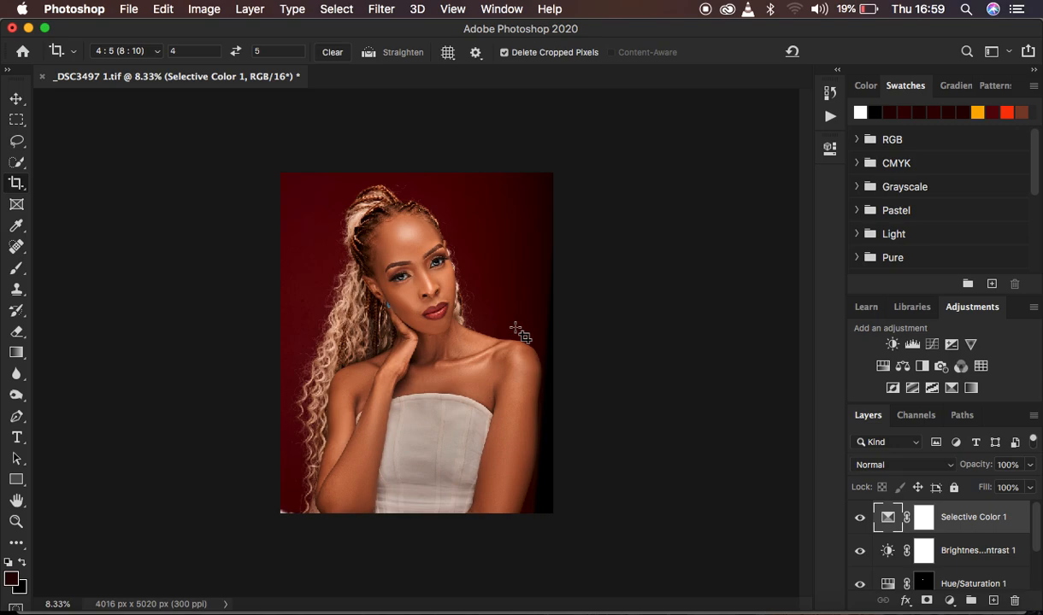
# - Set up an Export As in JPG format with Bicubic Sharper resampling and an embedded color profile
pyautogui.click(128, 9)
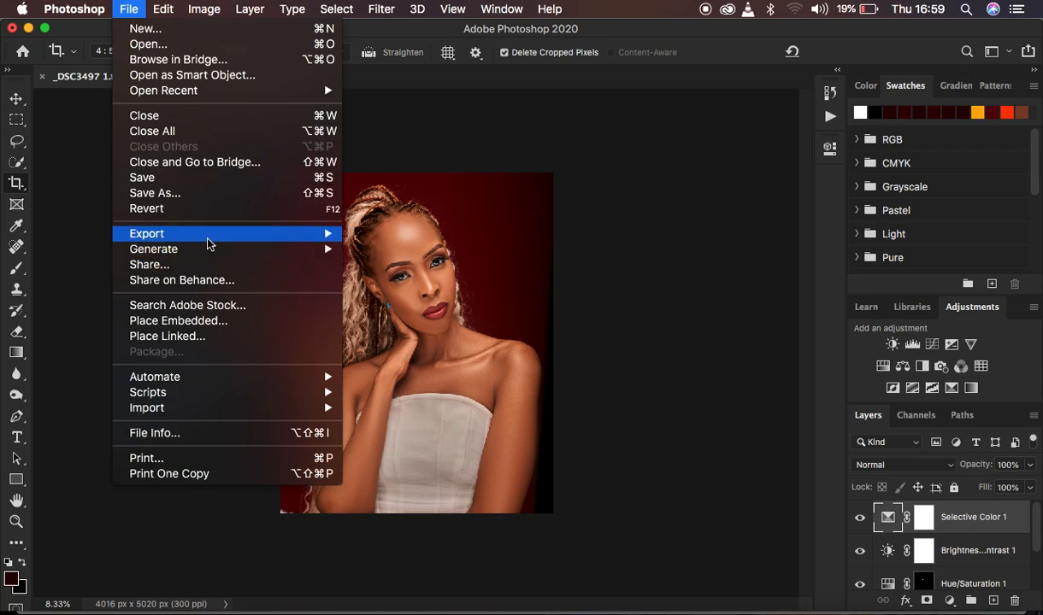
pyautogui.moveTo(233, 236)
pyautogui.click(410, 251)
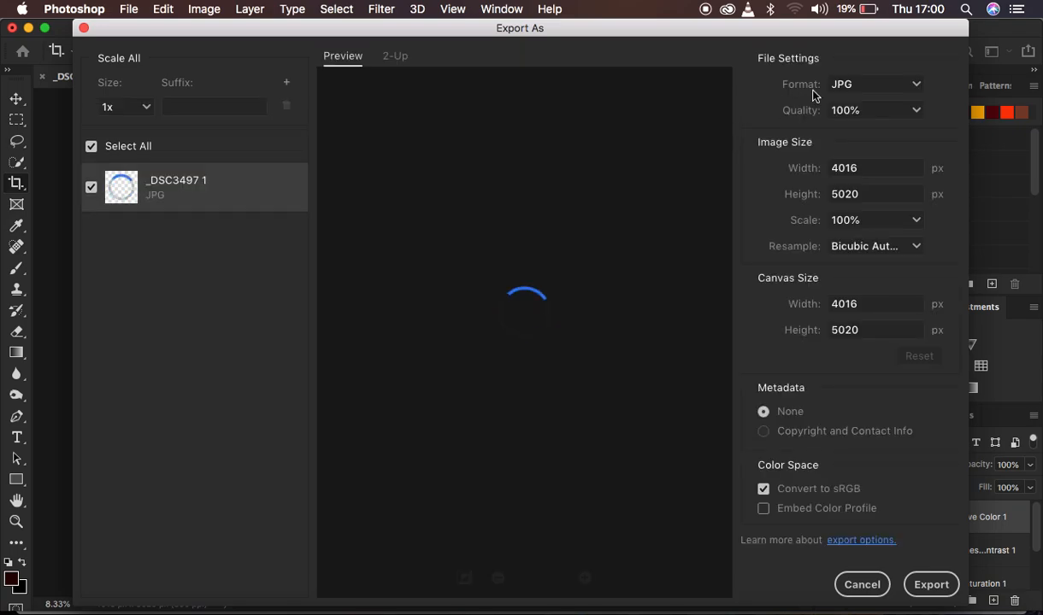
pyautogui.click(863, 86)
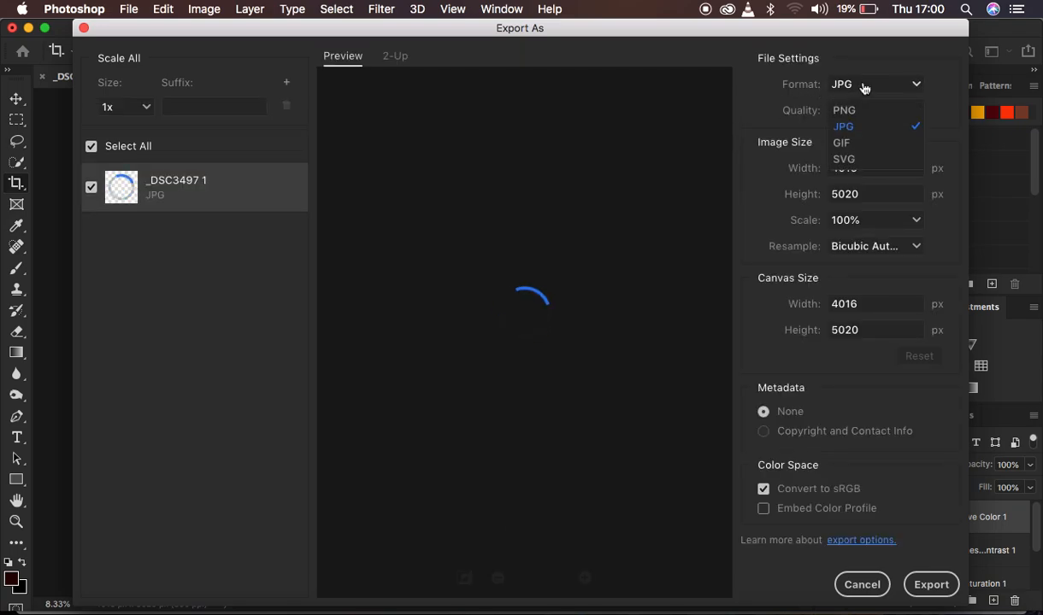
pyautogui.click(866, 128)
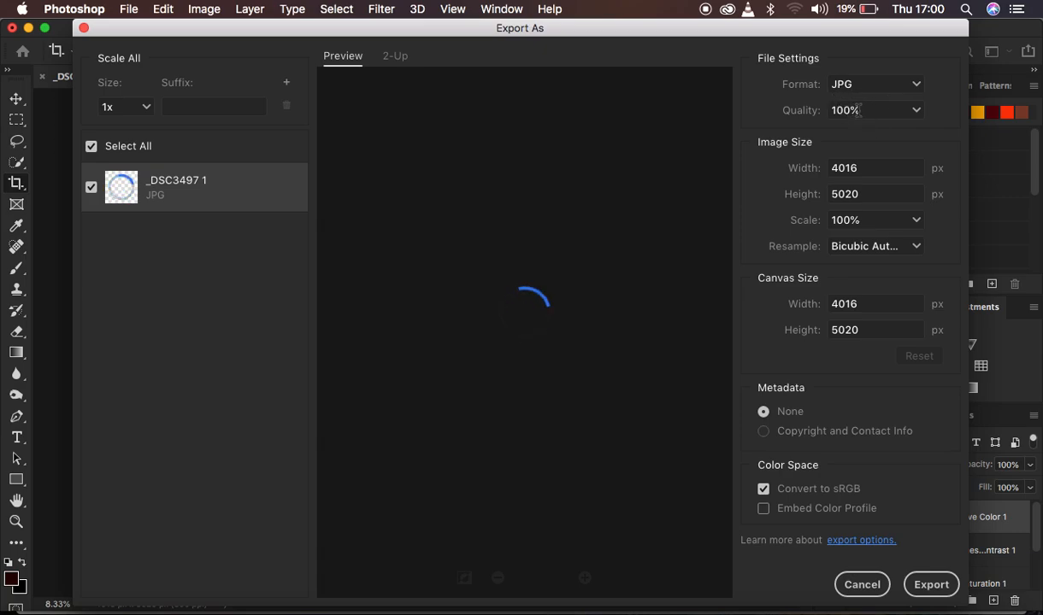
pyautogui.click(870, 248)
pyautogui.click(889, 306)
pyautogui.click(764, 509)
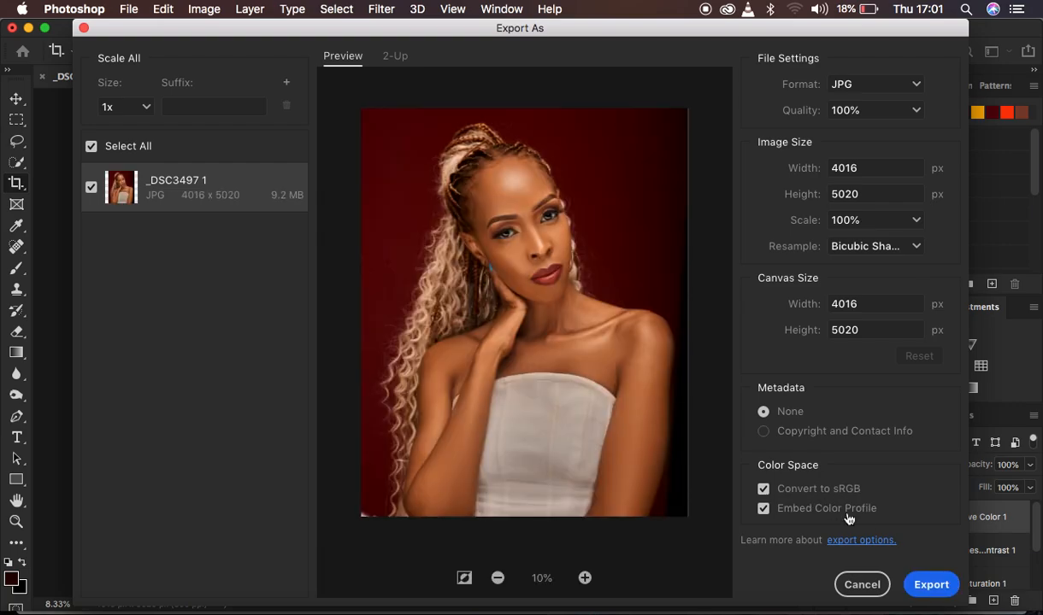
# - Start the JPG export, look through the available save locations, and cancel both the save and the export
pyautogui.click(929, 584)
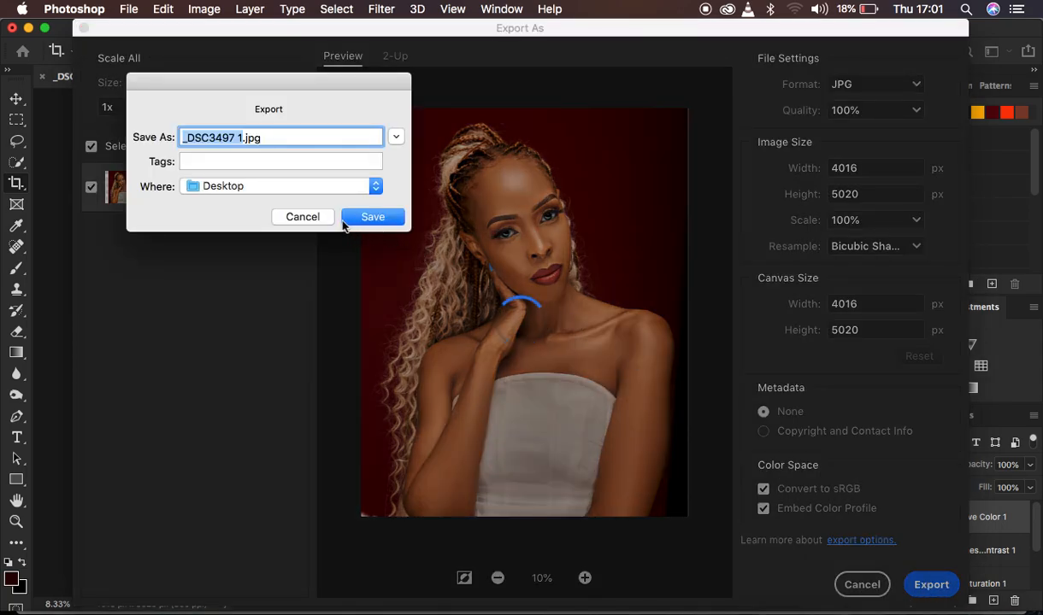
pyautogui.click(376, 188)
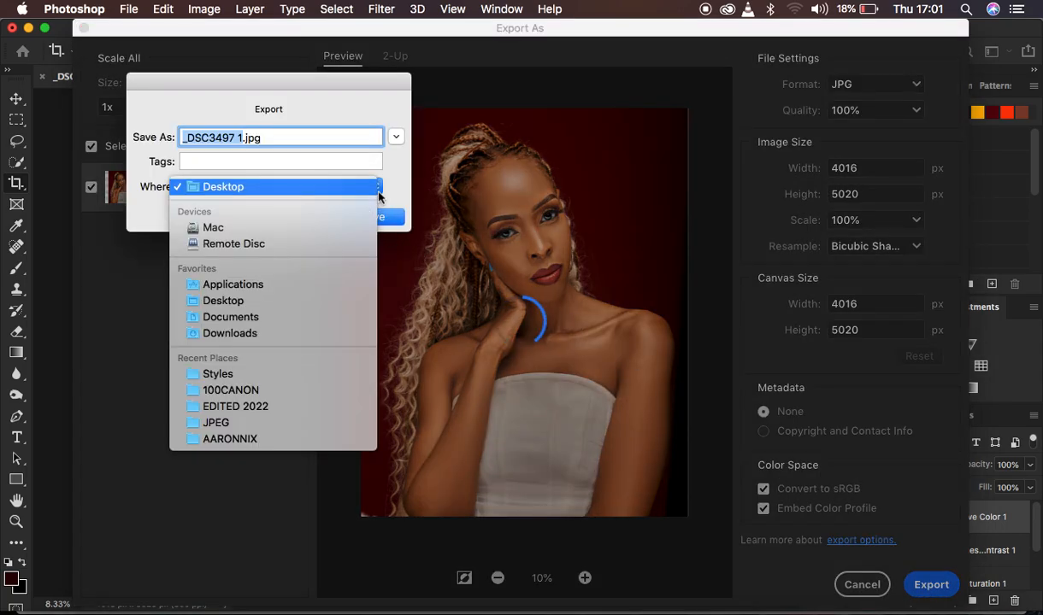
pyautogui.click(396, 185)
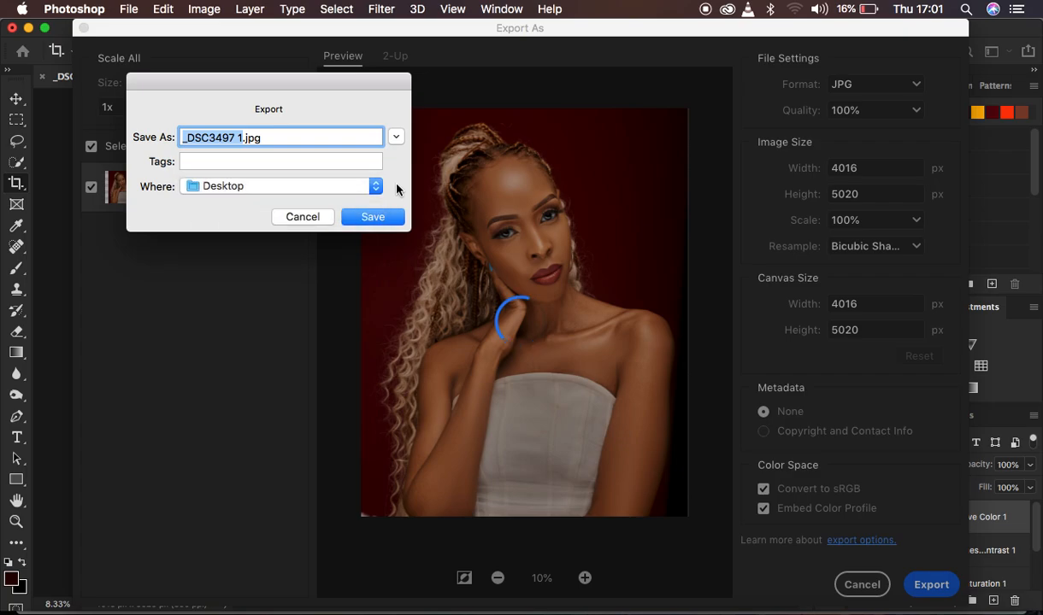
pyautogui.click(311, 219)
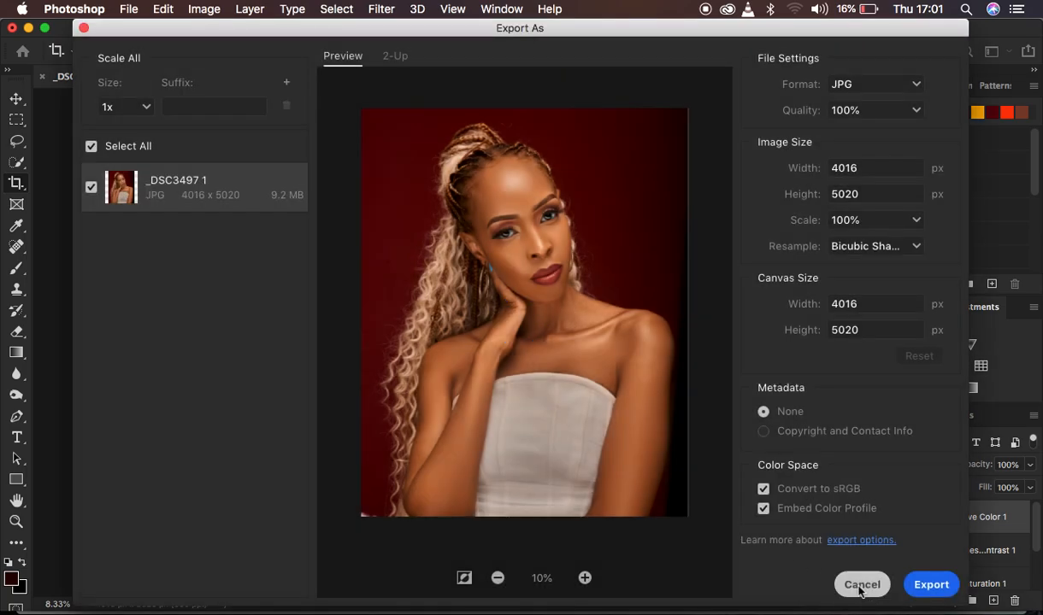
pyautogui.click(861, 586)
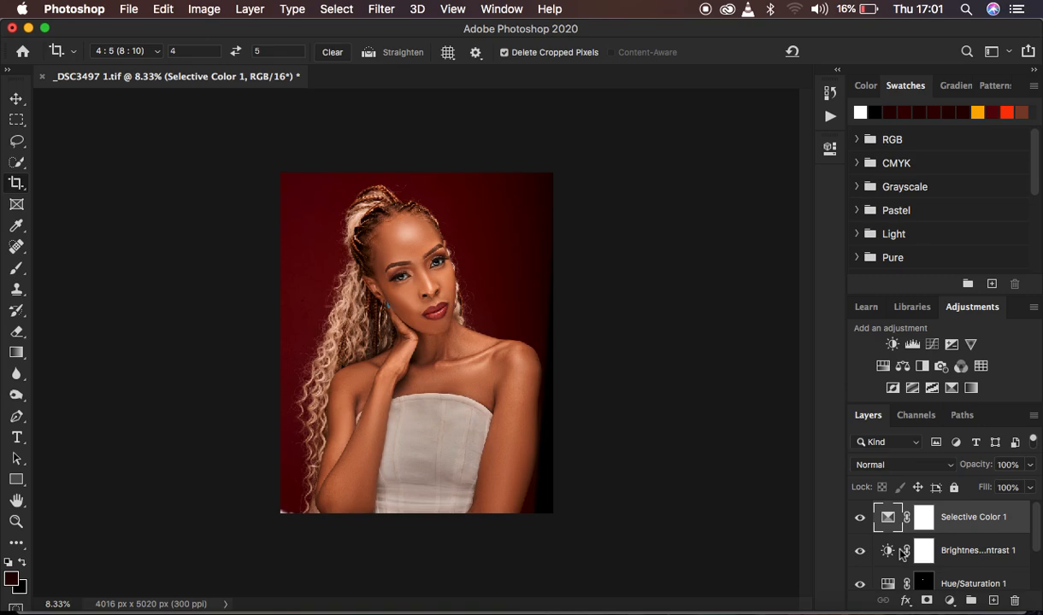